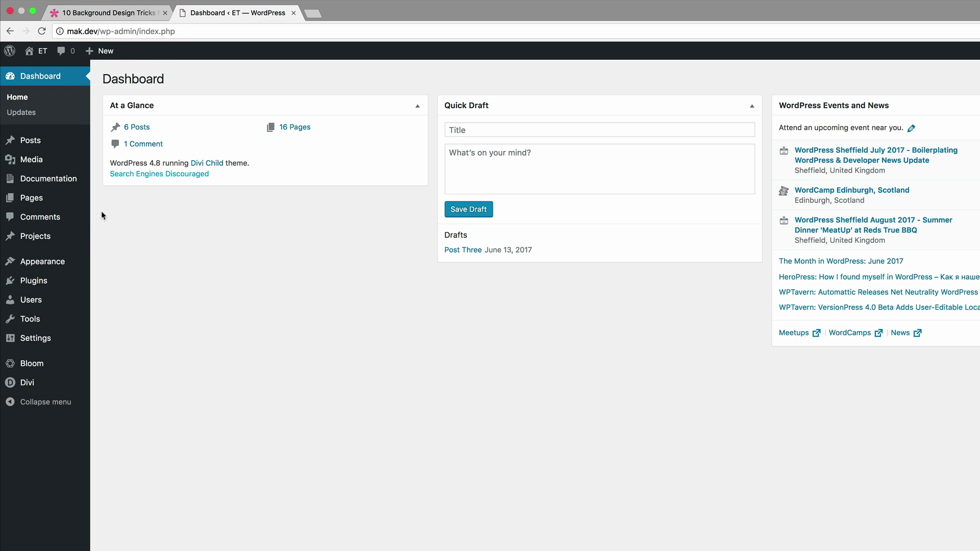
Step: Create a new page titled "bg" with the Divi Builder and open it in the Visual Builder
mouse_move(36, 200)
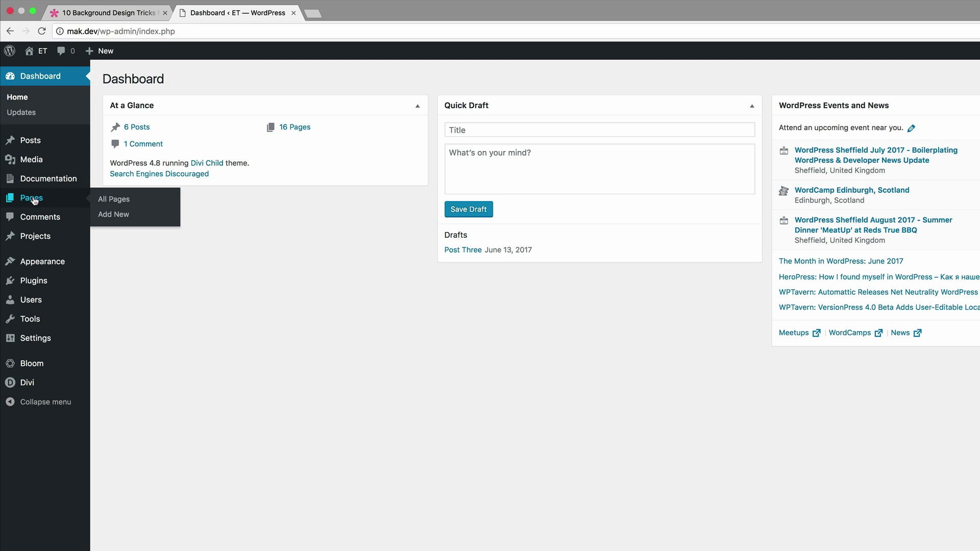
left_click(121, 213)
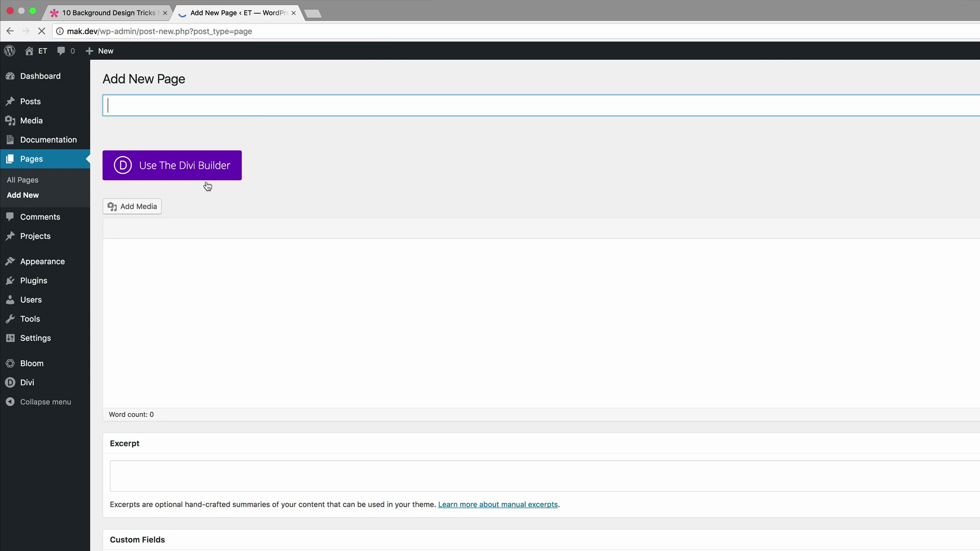
left_click(259, 108)
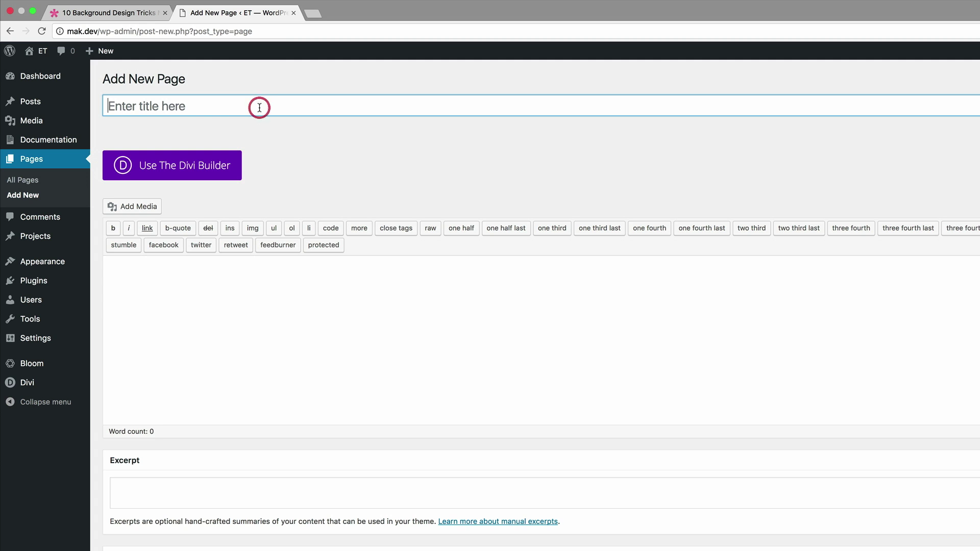
type("bg")
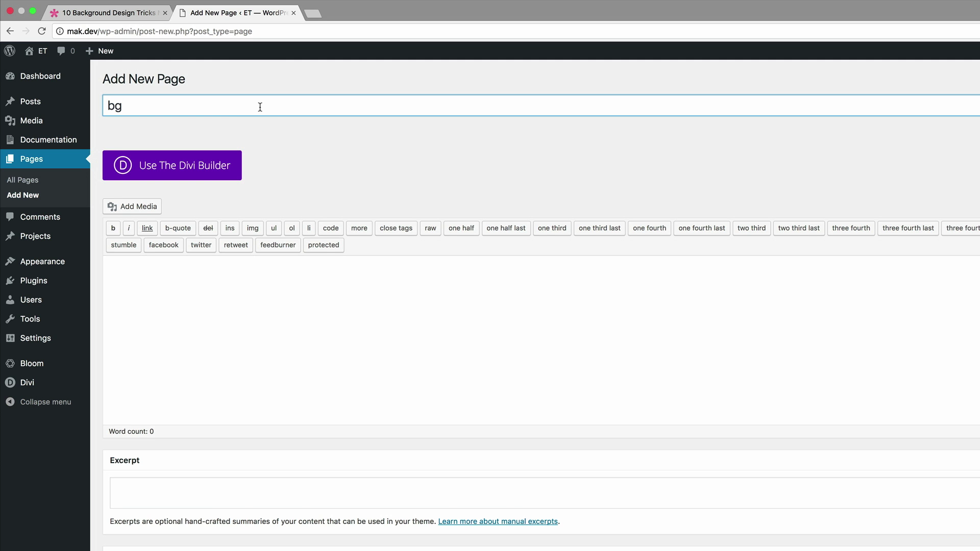
left_click(205, 173)
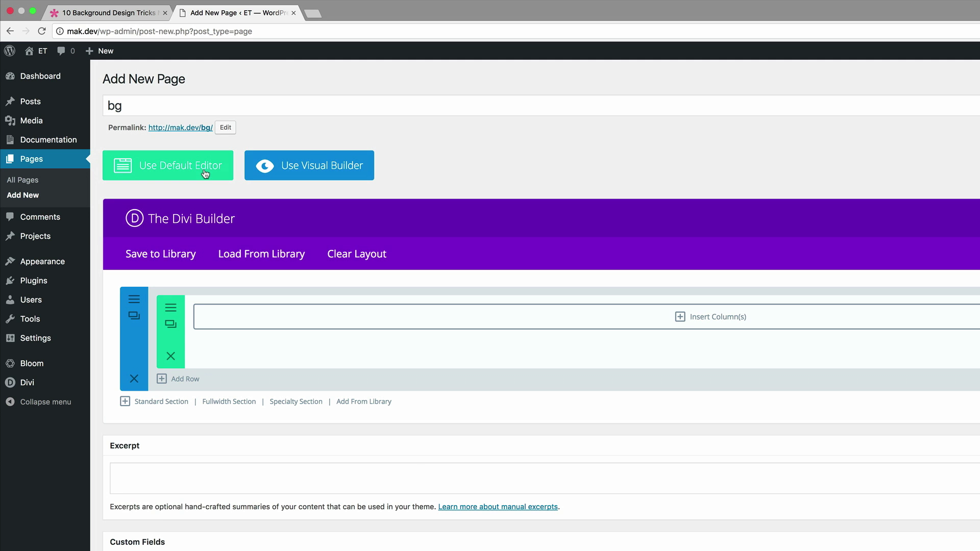
left_click(323, 168)
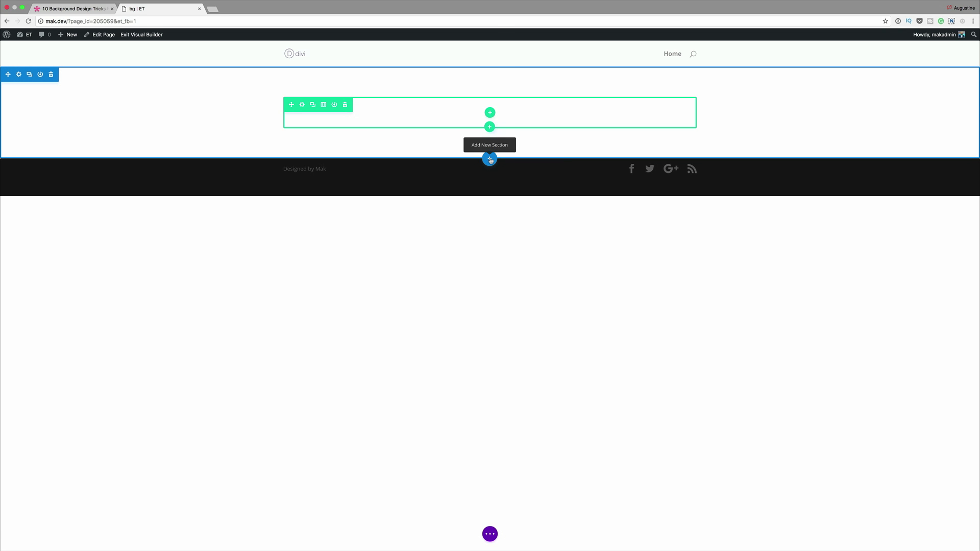
Step: Add a fullwidth section below the existing section and insert a Fullwidth Header module in it
left_click(490, 160)
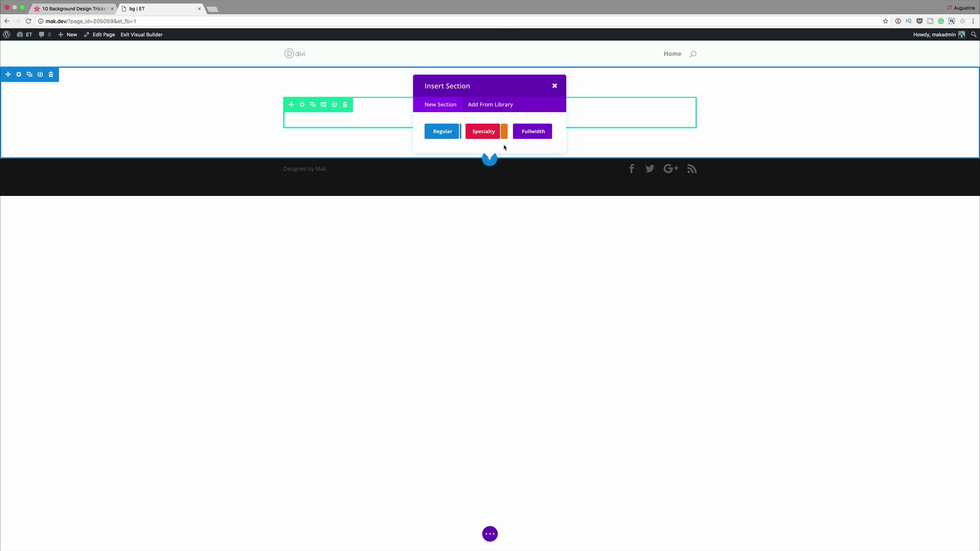
left_click(534, 133)
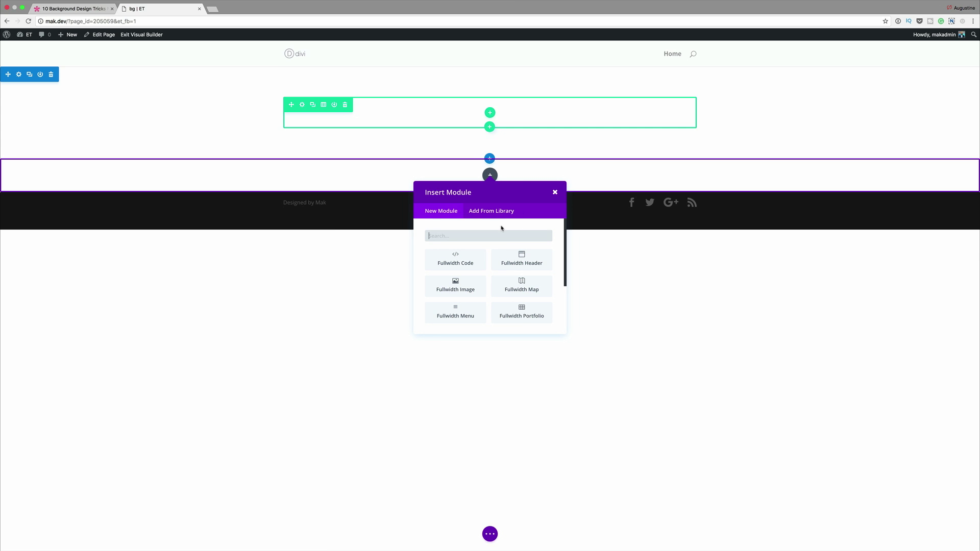
left_click(522, 260)
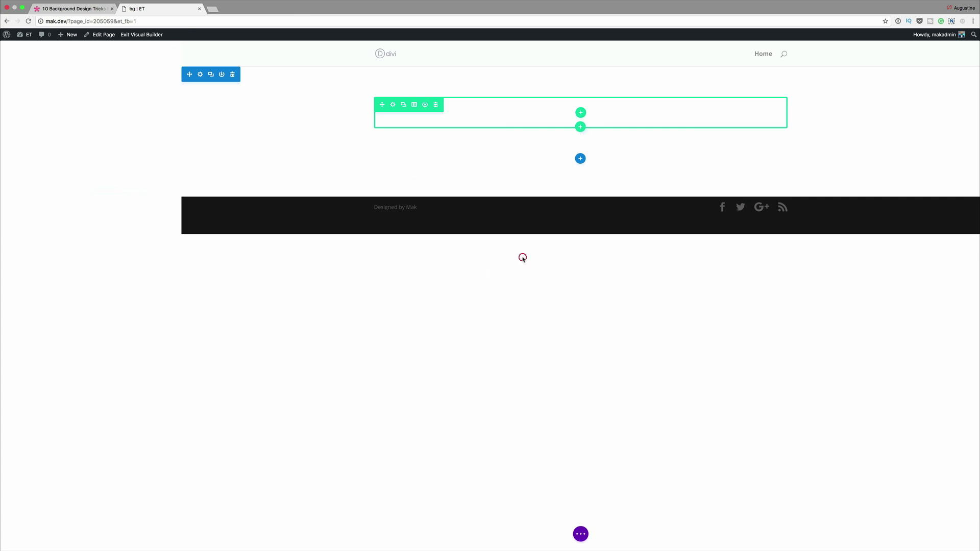
Step: Set the header title to "Lorem ipsum dolor sit amet" and fill the subheading with placeholder text beginning "Quisque volutpat mattis eros. Nullam malesuada erat ut turpis."
left_click(111, 136)
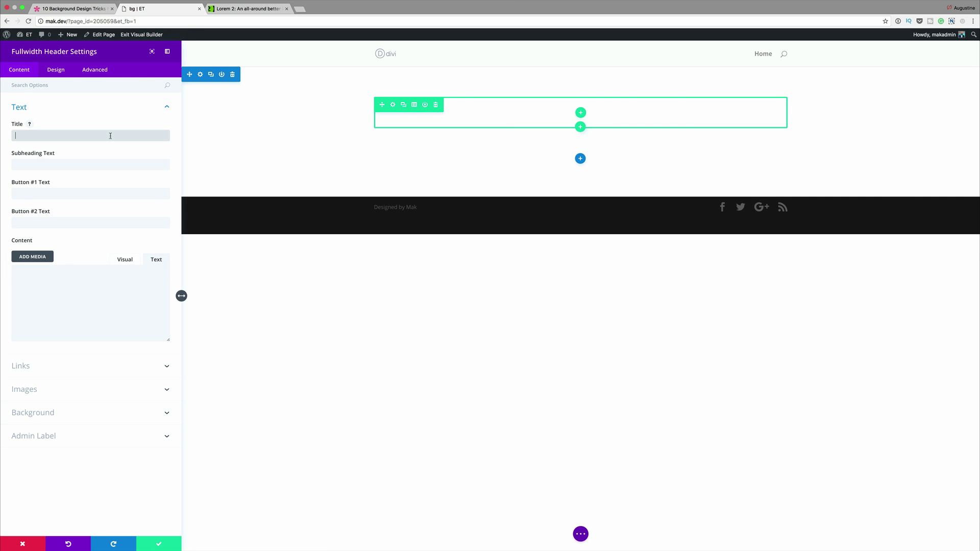
type("Lorem ipsum dolor sit amet")
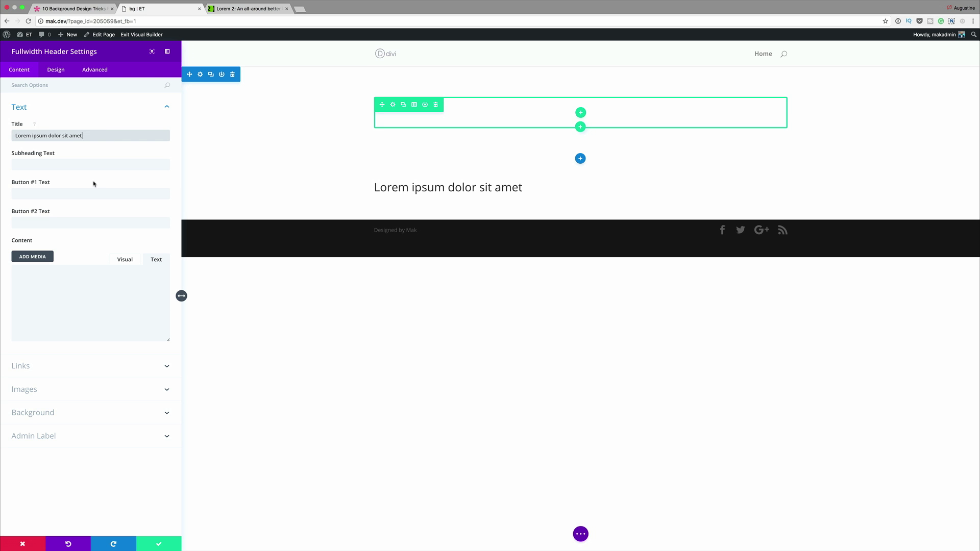
left_click(99, 164)
type("Lorem ipsum dolor sit amet")
key("super+a")
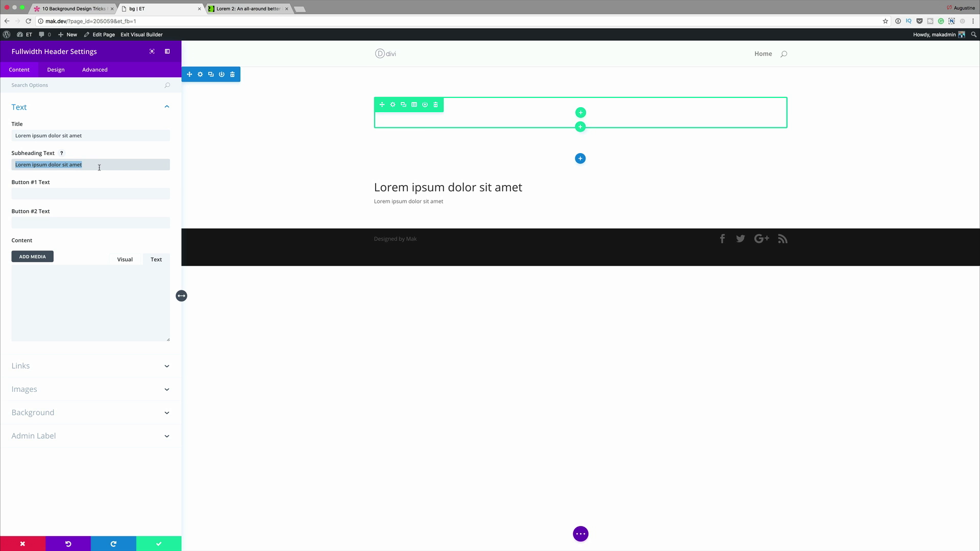
type("Quisque volutpat mattis eros. Nullam malesuada erat ut turpis. Suspendisse urna nibh, viverra non, semper suscipit, posuere a, pede.")
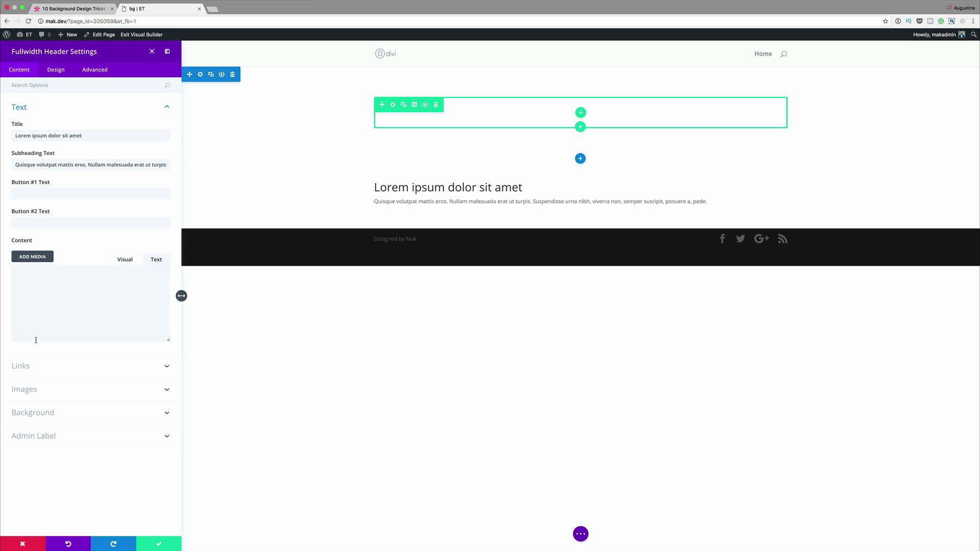
Step: Upload logo.png from the Downloads folder and use it as the header's logo image
left_click(22, 390)
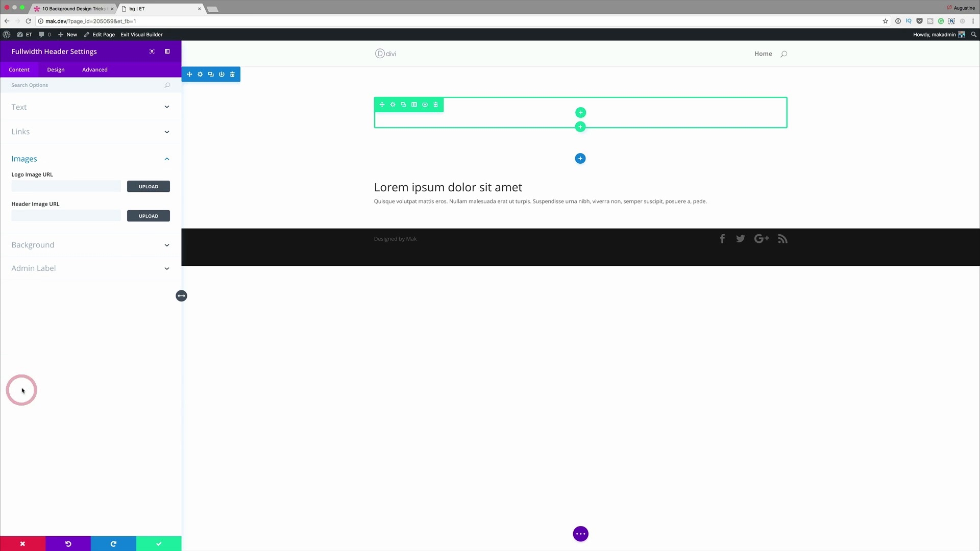
left_click(30, 184)
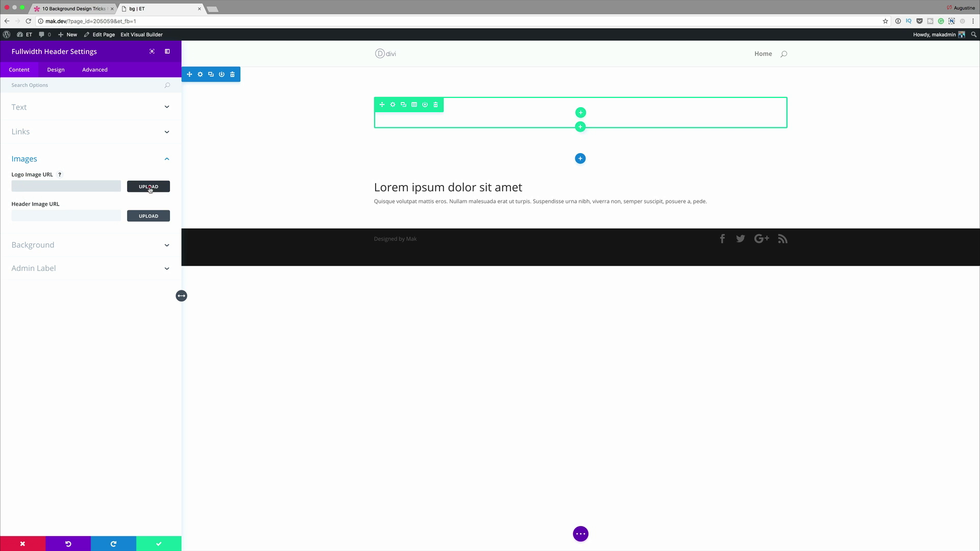
left_click(148, 186)
left_click(120, 67)
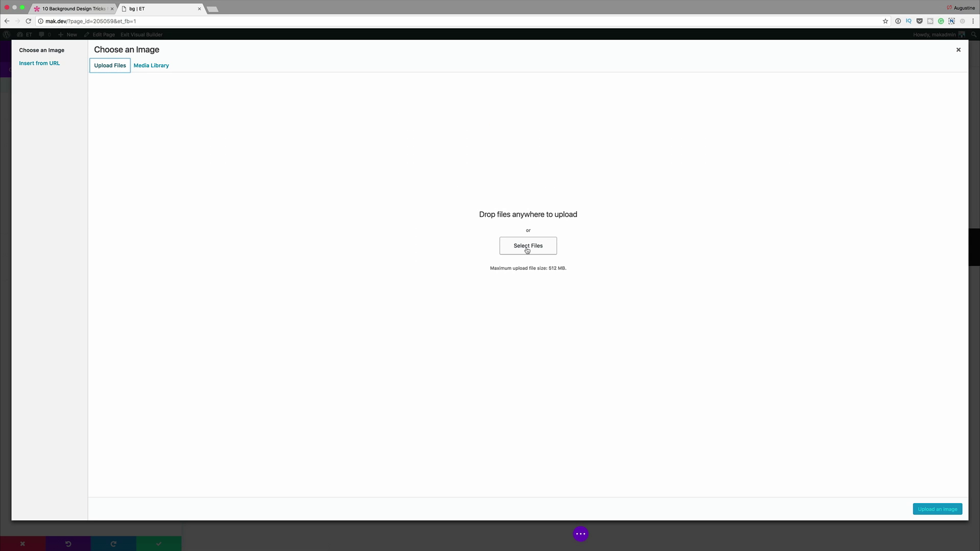
left_click(528, 250)
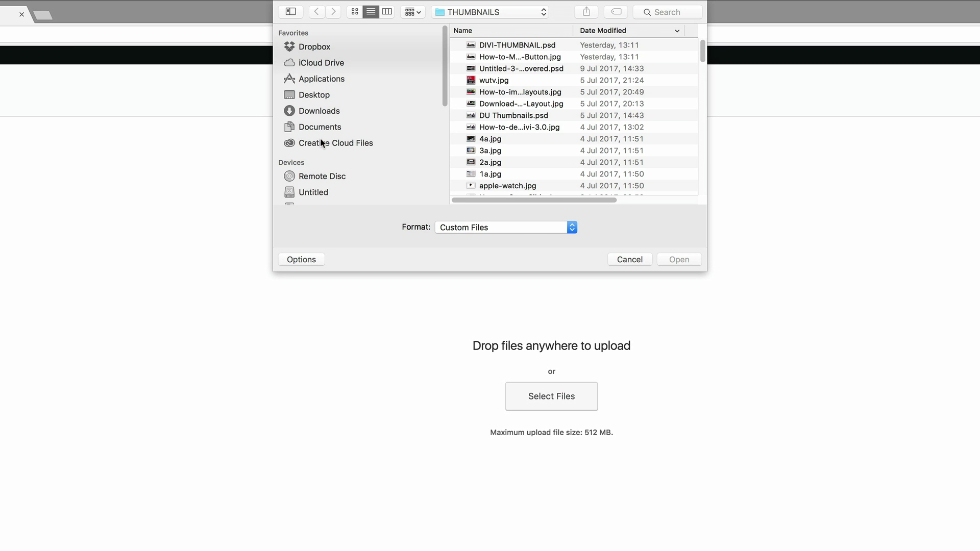
left_click(322, 111)
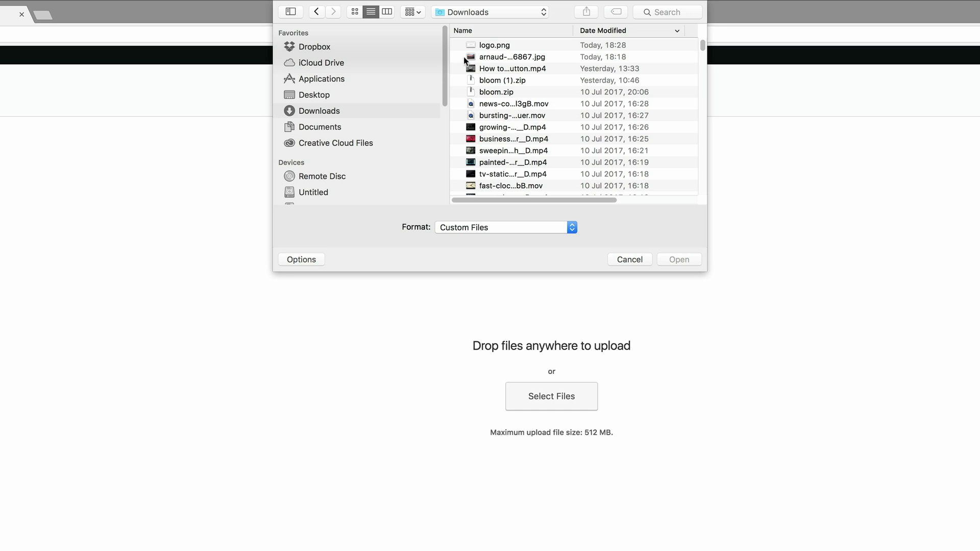
double_click(484, 45)
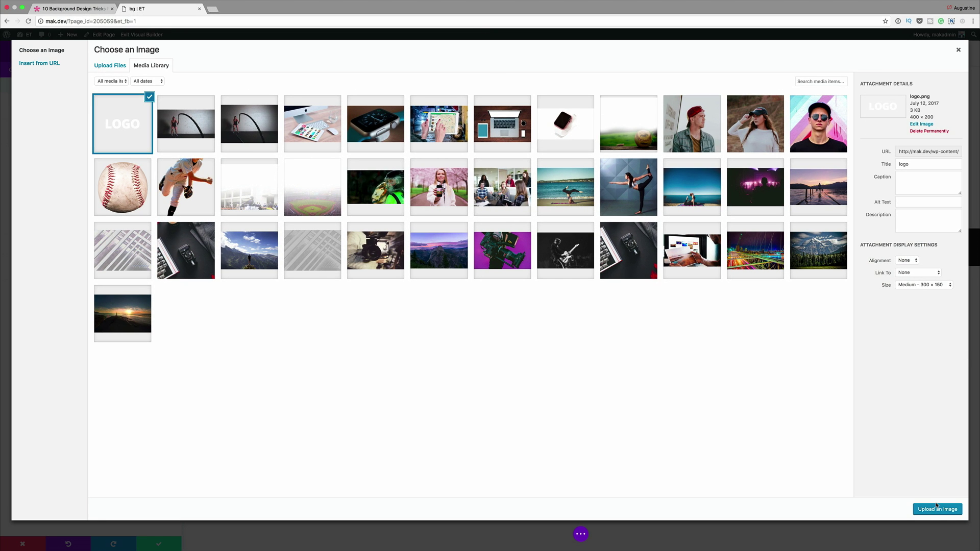
left_click(936, 510)
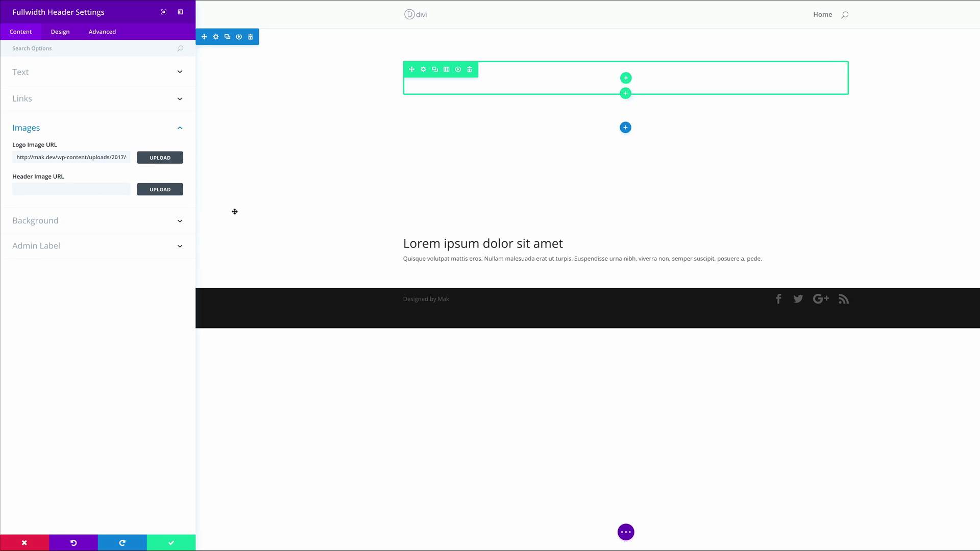
Step: Add a gradient background to the header and set its first color to a semi-transparent blue by RGBA value
left_click(53, 221)
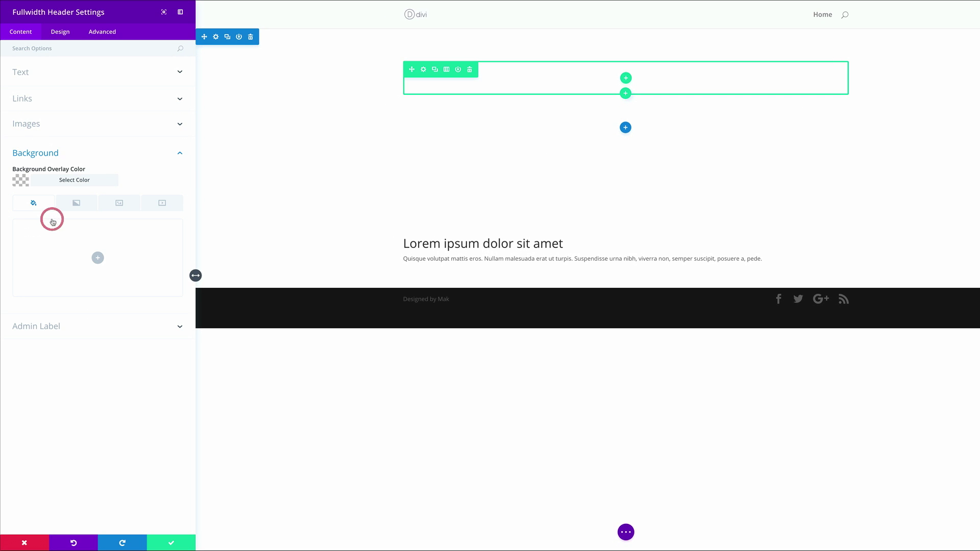
left_click(77, 205)
left_click(97, 258)
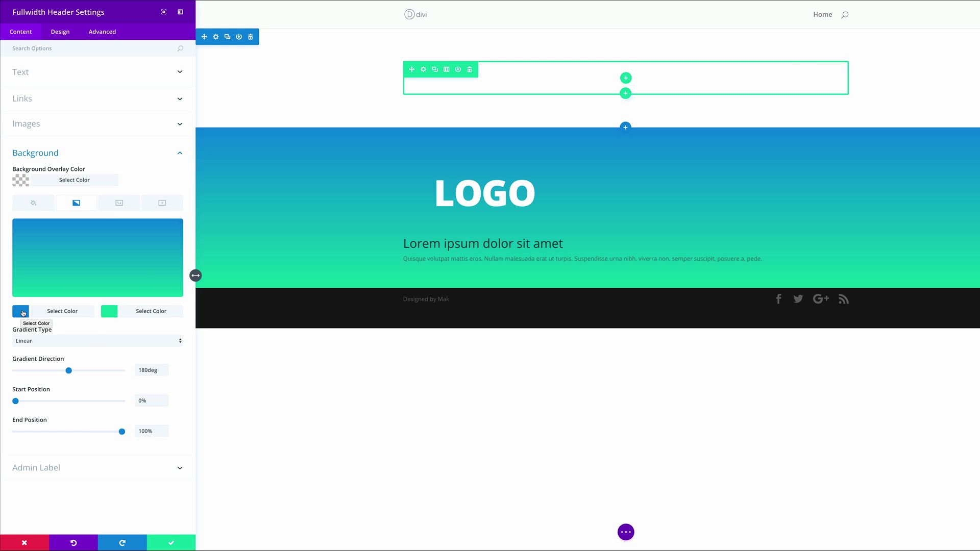
left_click(21, 313)
left_click_drag(173, 232, 173, 238)
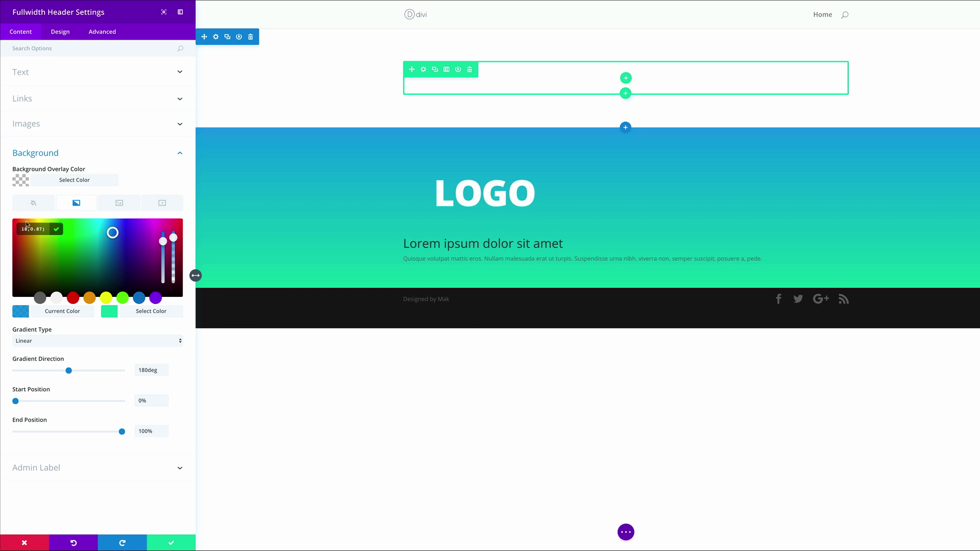
left_click_drag(41, 230, 37, 229)
key("ctrl+v")
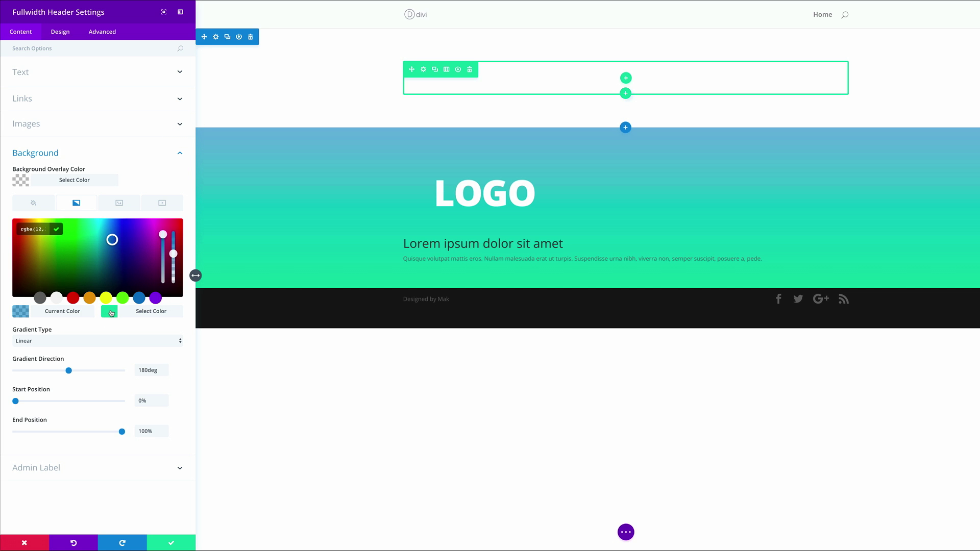
Step: Set the gradient's second color to fully transparent white, rgba(255,255,255,0)
left_click(135, 309)
left_click_drag(174, 232, 174, 238)
left_click(42, 229)
left_click_drag(41, 228, 37, 228)
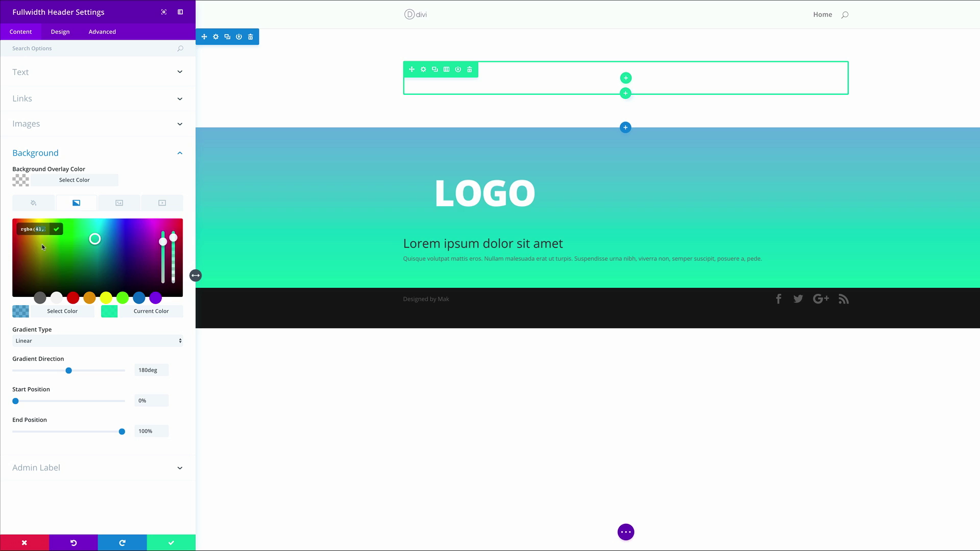
type("255,255,255,0)")
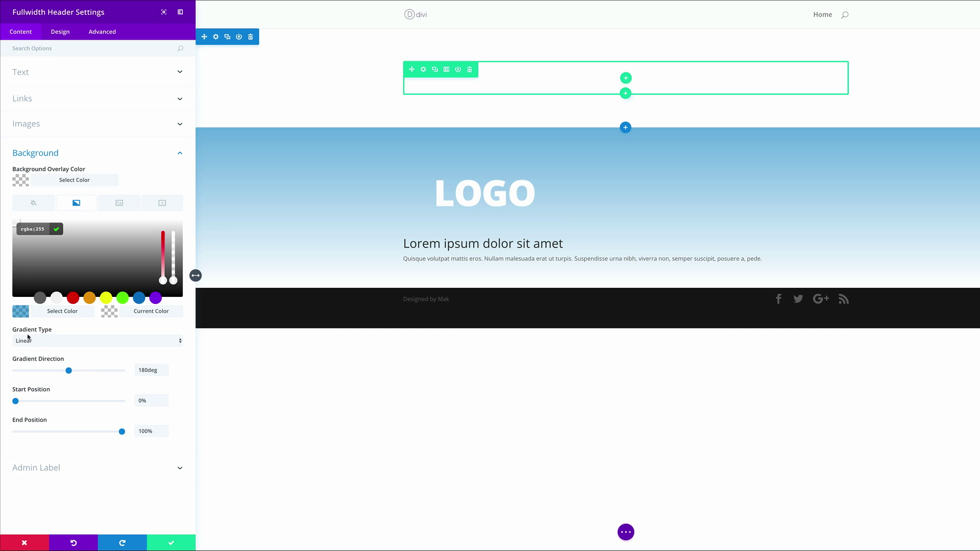
Step: Set the direction of the header's linear background gradient to 135deg
left_click_drag(68, 371, 33, 371)
left_click_drag(144, 370, 132, 369)
type("135")
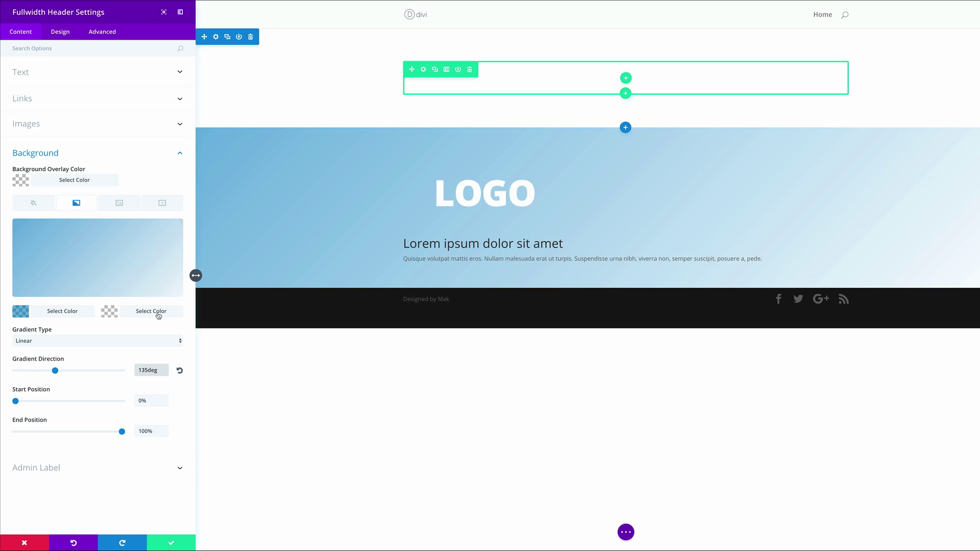
Step: Set both the start position and the end position of the background gradient to 60%
left_click(138, 401)
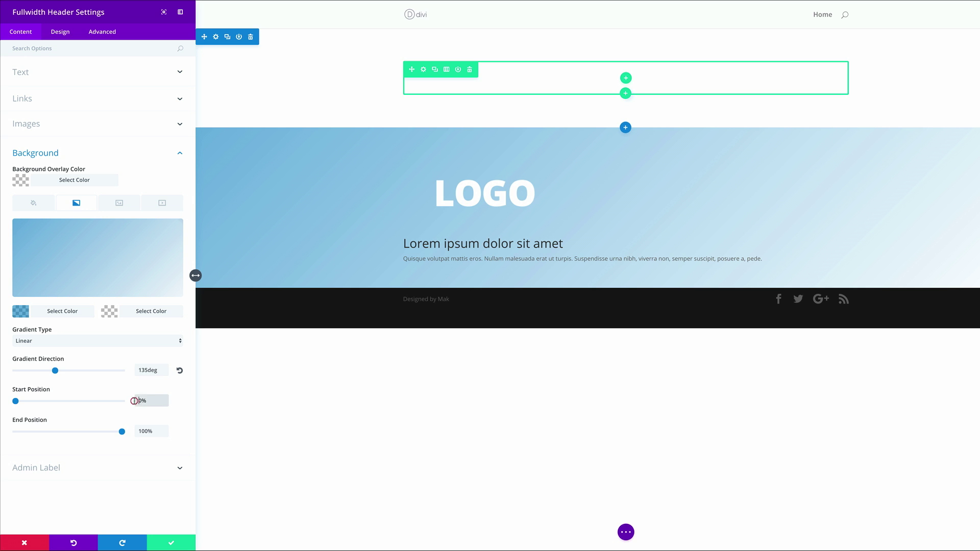
type("6")
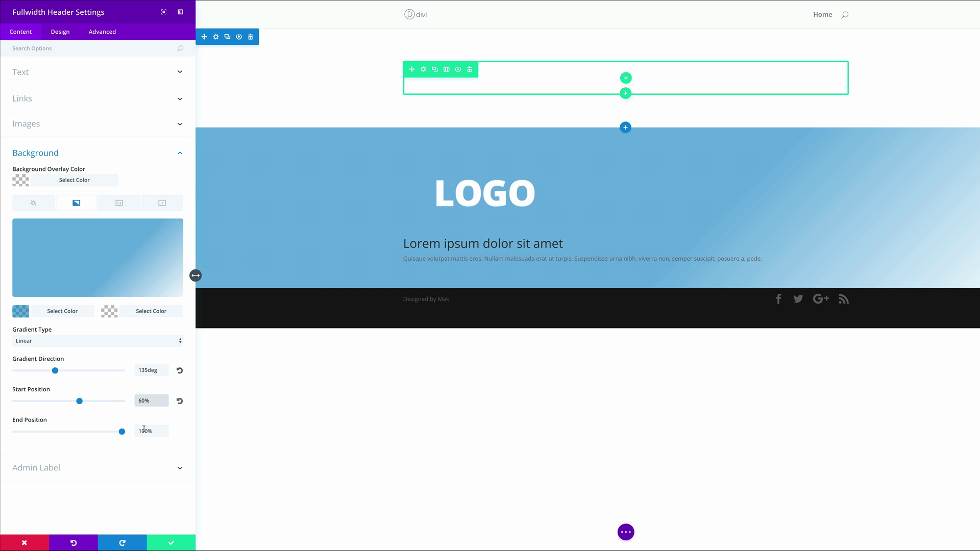
left_click_drag(143, 431, 126, 428)
type("6")
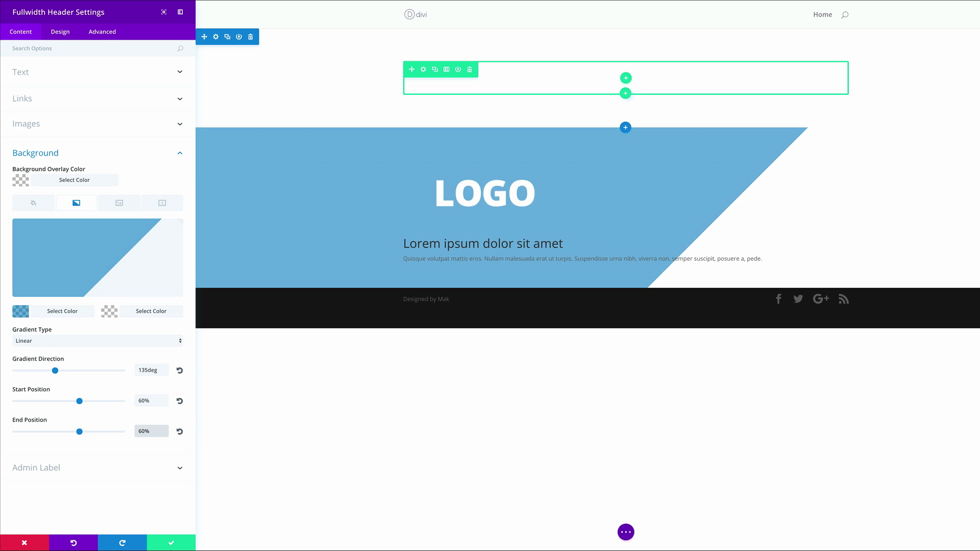
Step: Change the header's text color in its design settings to Light
left_click(60, 34)
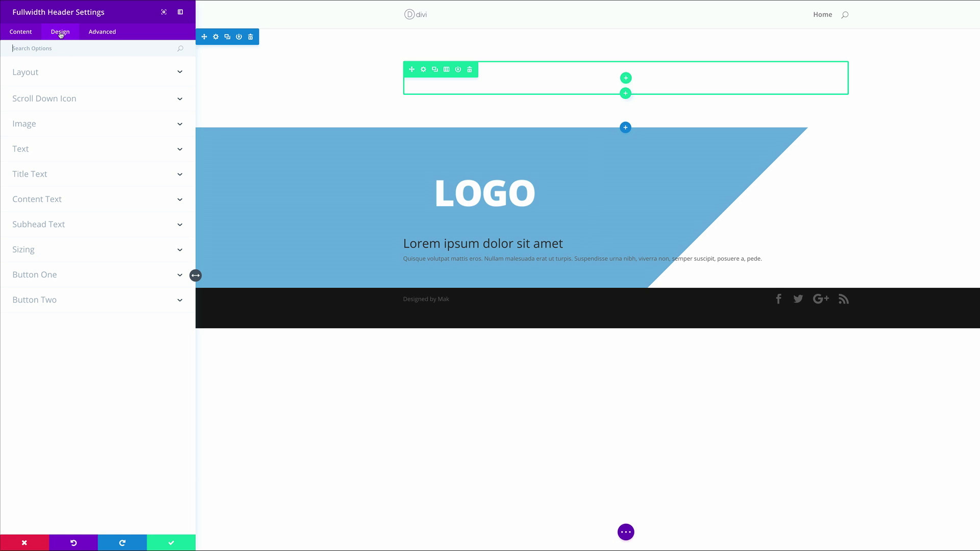
left_click(30, 151)
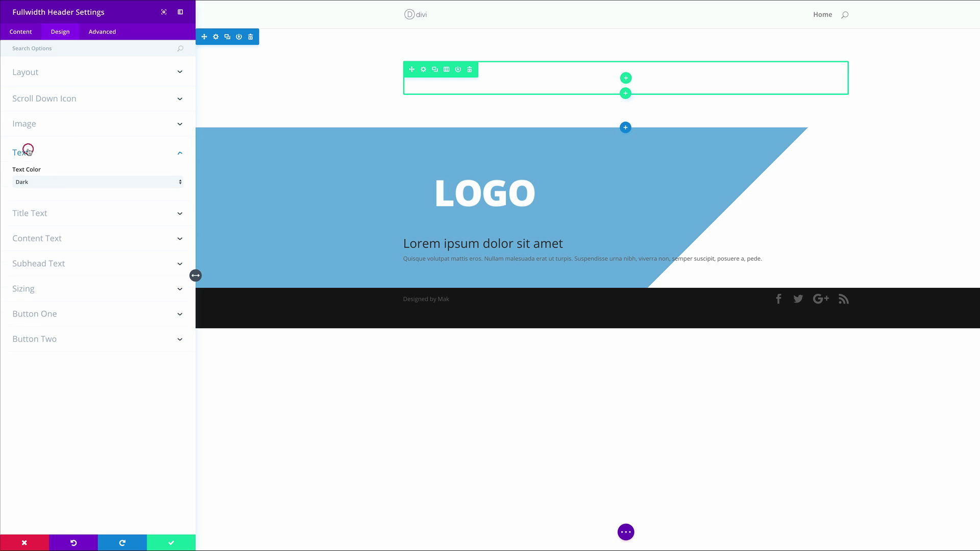
left_click(42, 184)
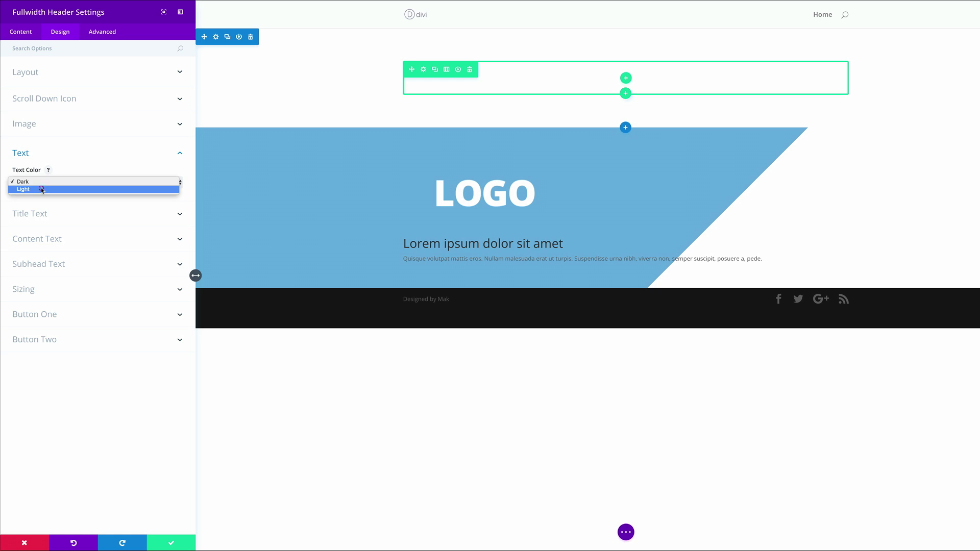
left_click(42, 190)
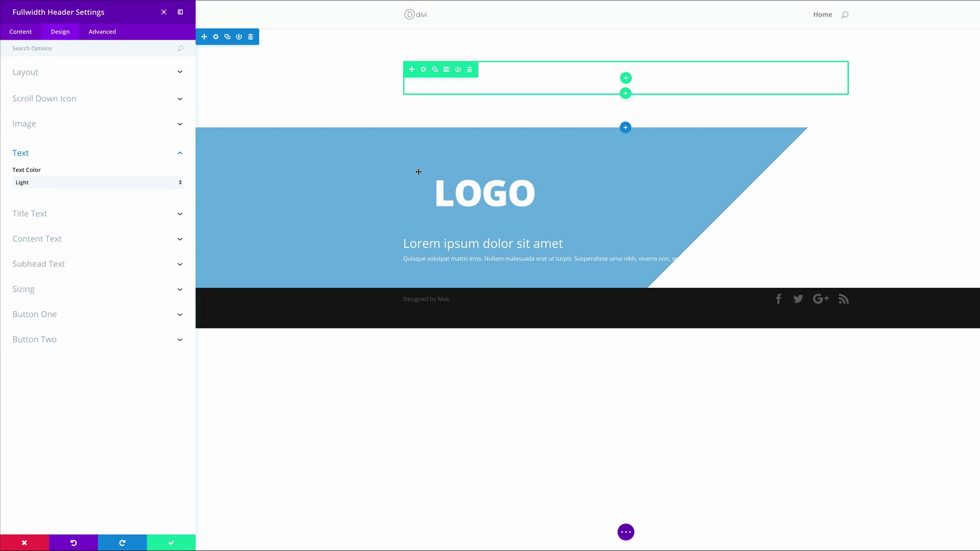
Step: Make the header's title text bold and all caps, and set its font size to 40px
left_click(41, 214)
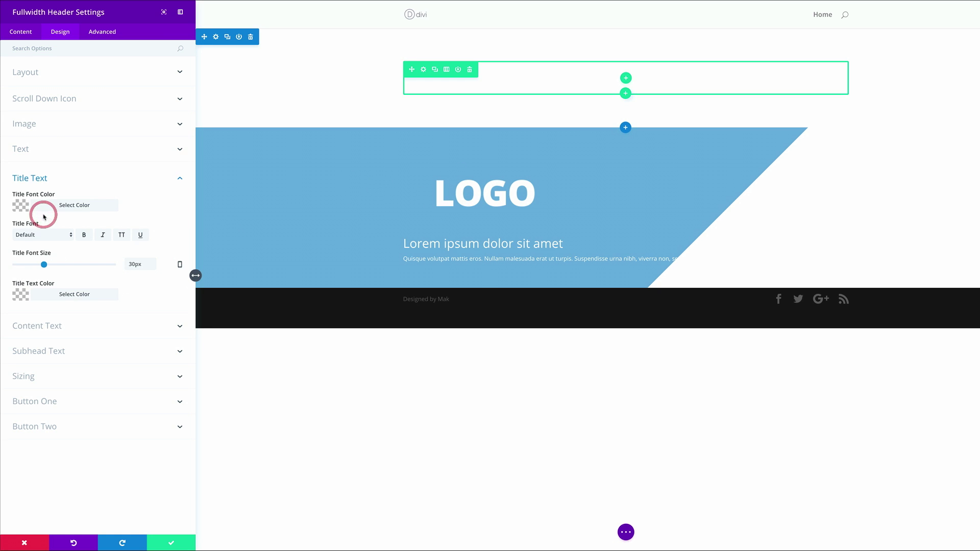
left_click(85, 236)
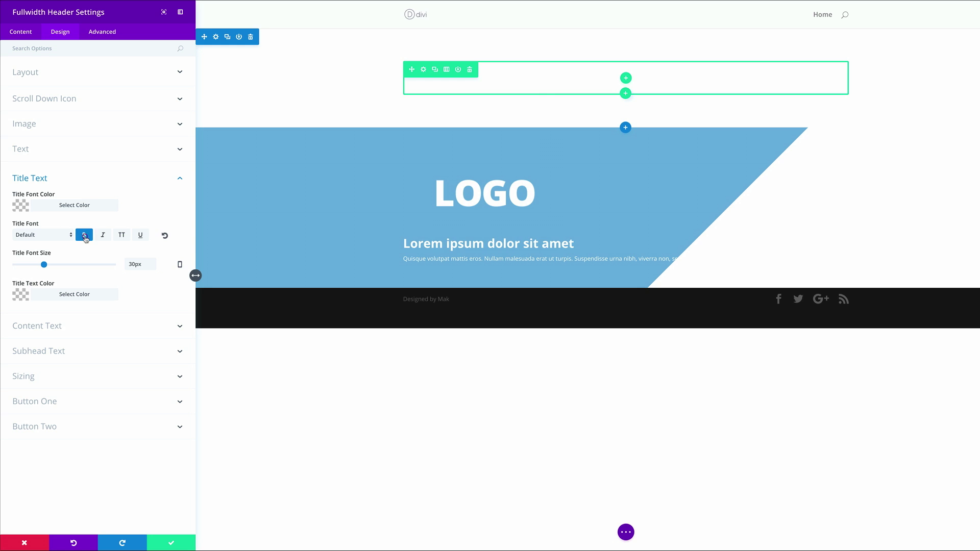
left_click(122, 236)
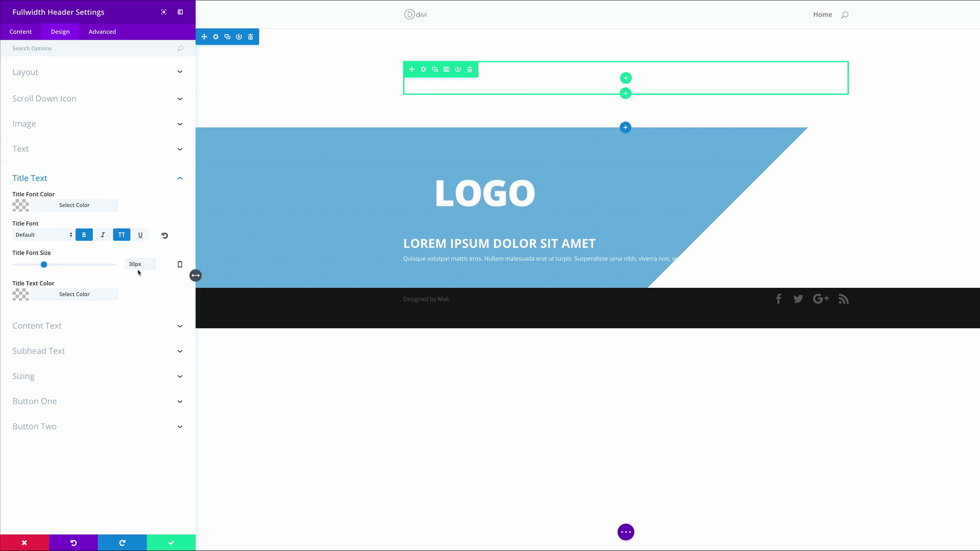
left_click(125, 264)
type("4")
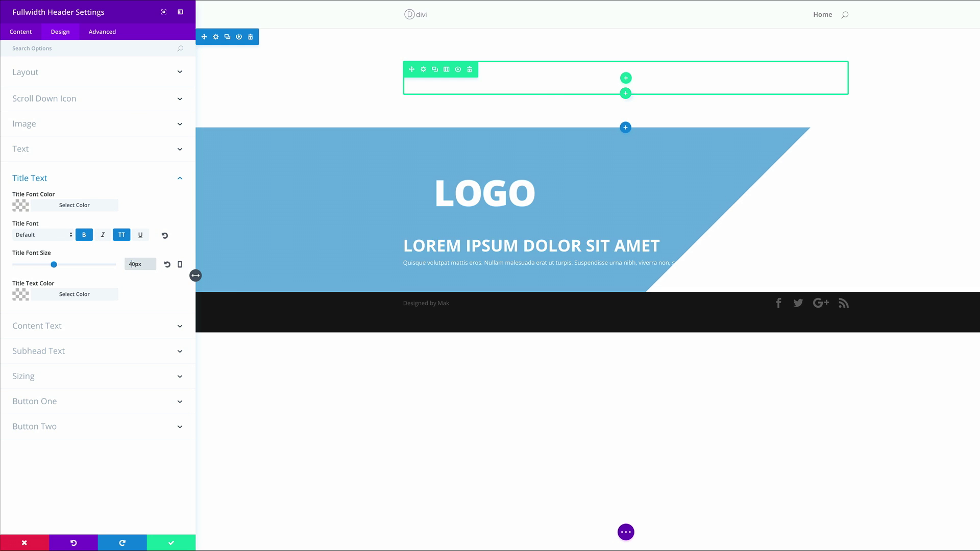
Step: Set the header's subhead font size to 24px
left_click(61, 352)
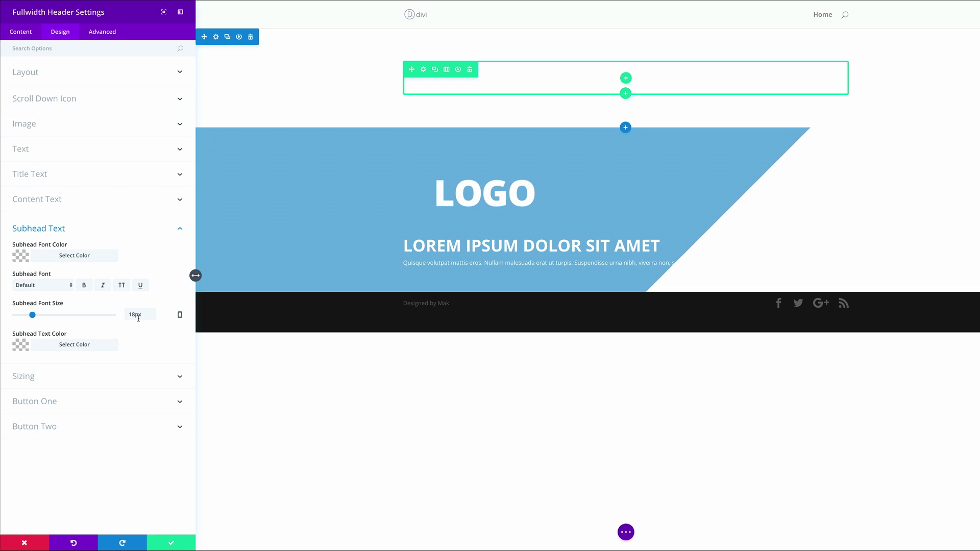
left_click_drag(134, 314, 126, 314)
type("24")
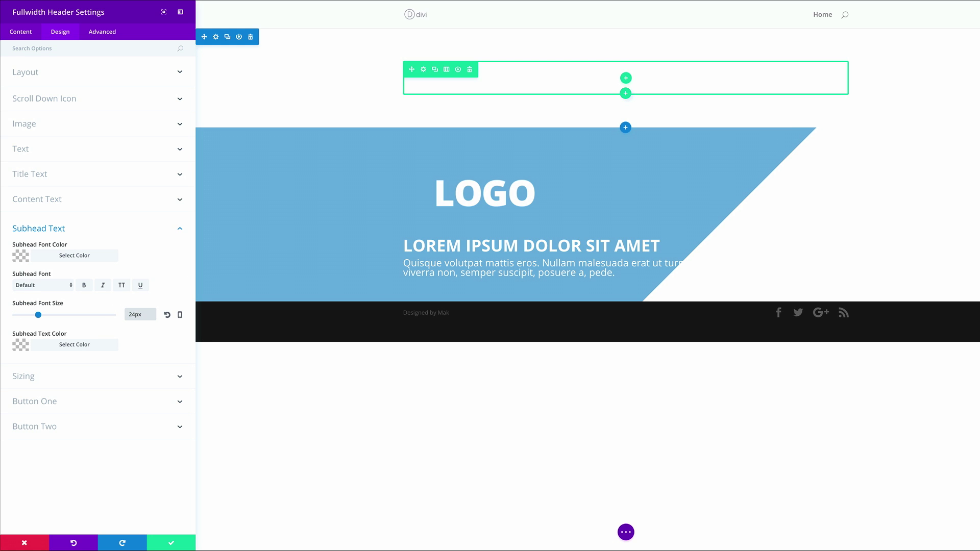
Step: Add the custom CSS "Padding: 150px 0;" to the header's main element and save the module settings
left_click(99, 33)
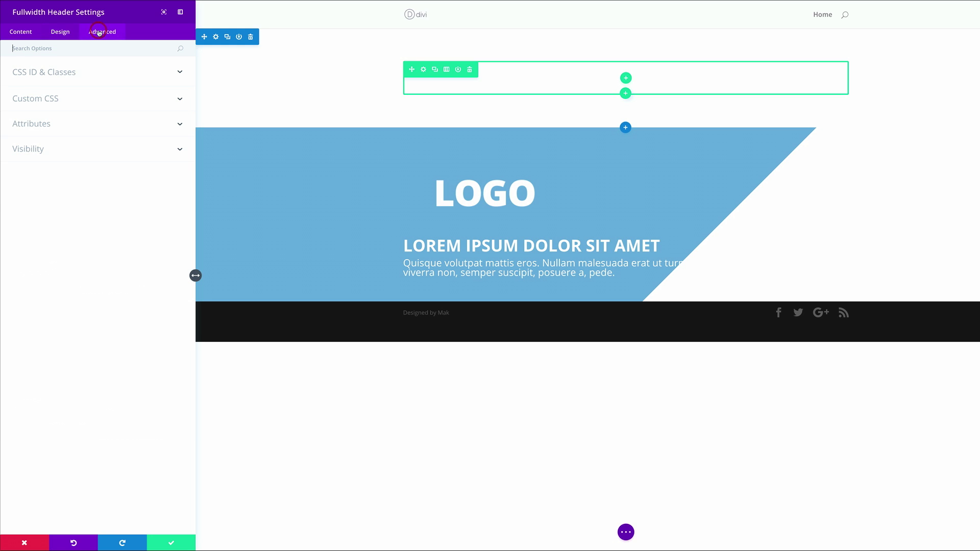
left_click(45, 100)
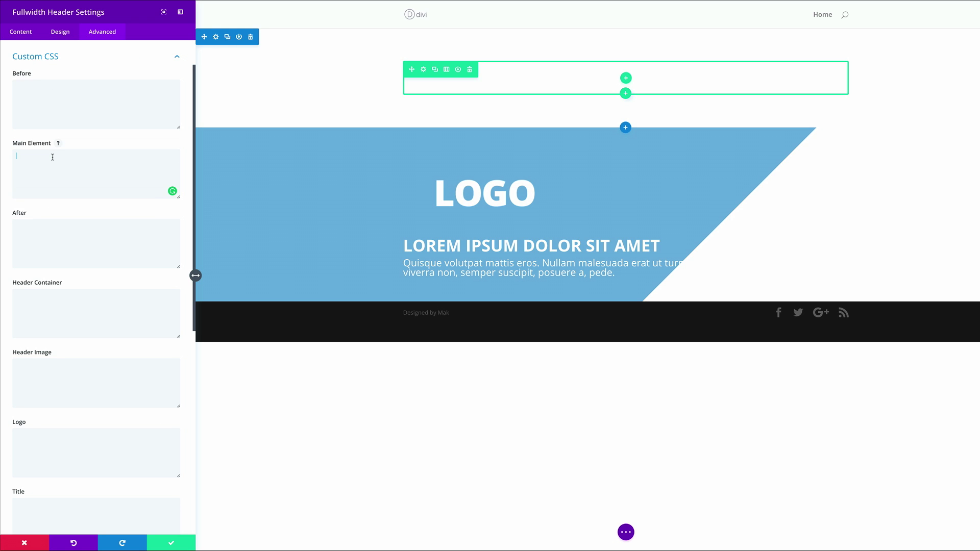
type("Padding: 150px 0;")
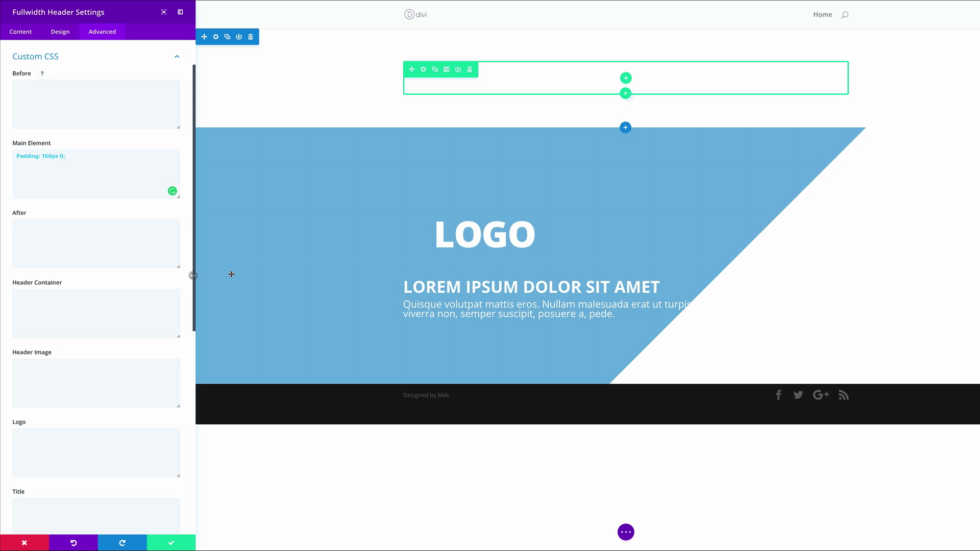
left_click(170, 544)
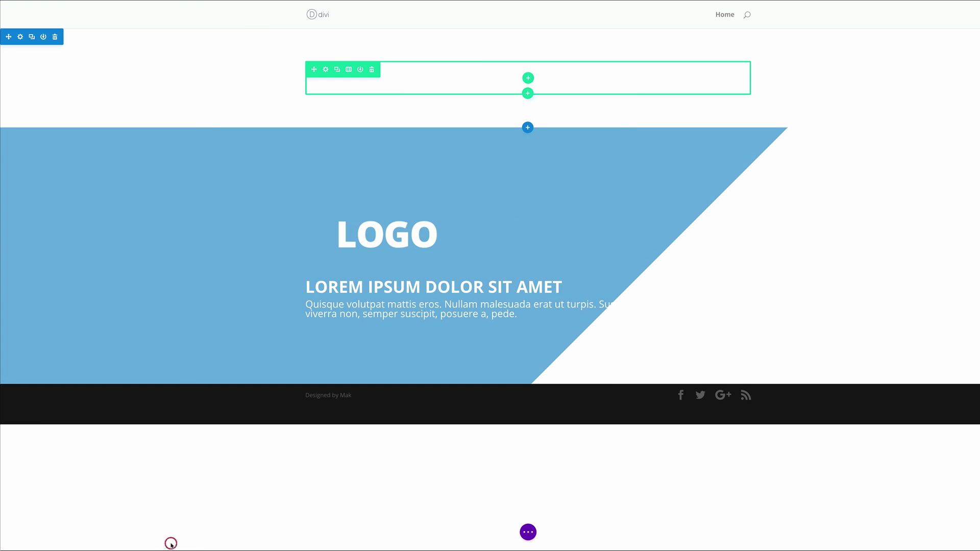
Step: Delete the empty regular section above the fullwidth header
left_click(55, 37)
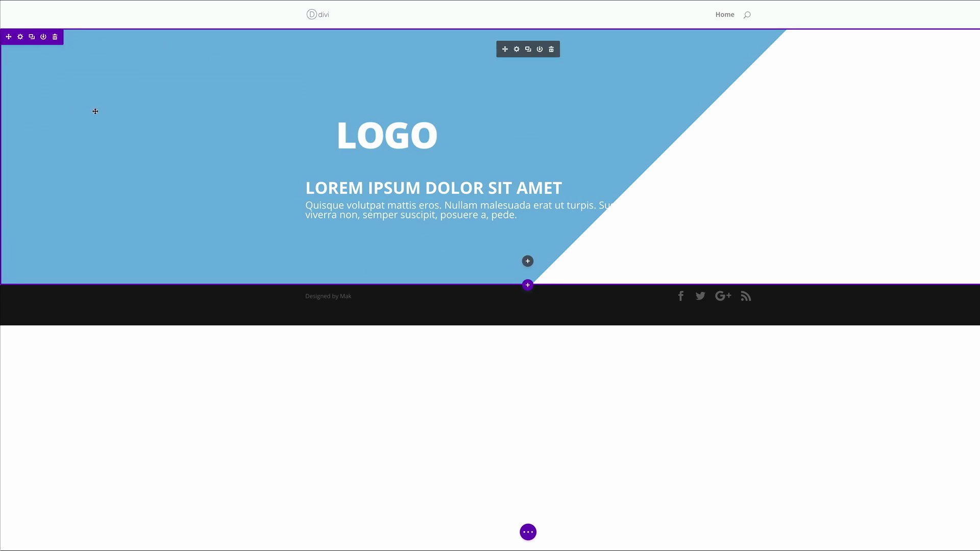
Step: Upload the beach sunset JPG from the Downloads folder and apply it as the fullwidth section's background image
left_click(20, 37)
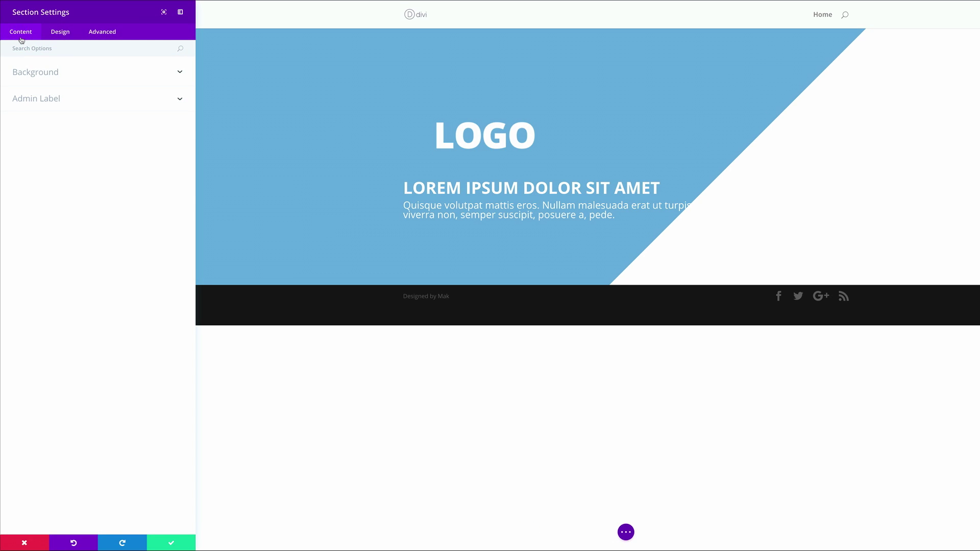
left_click(38, 73)
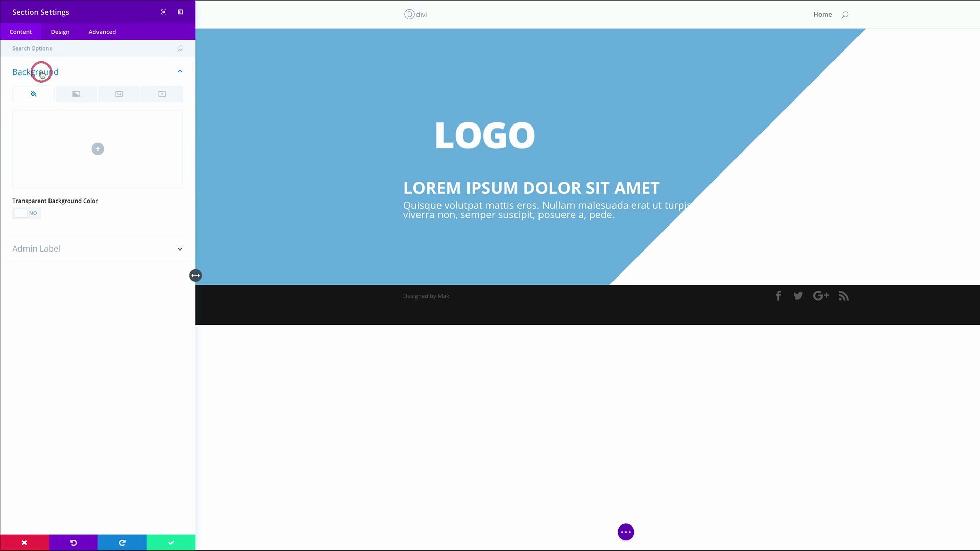
left_click(120, 95)
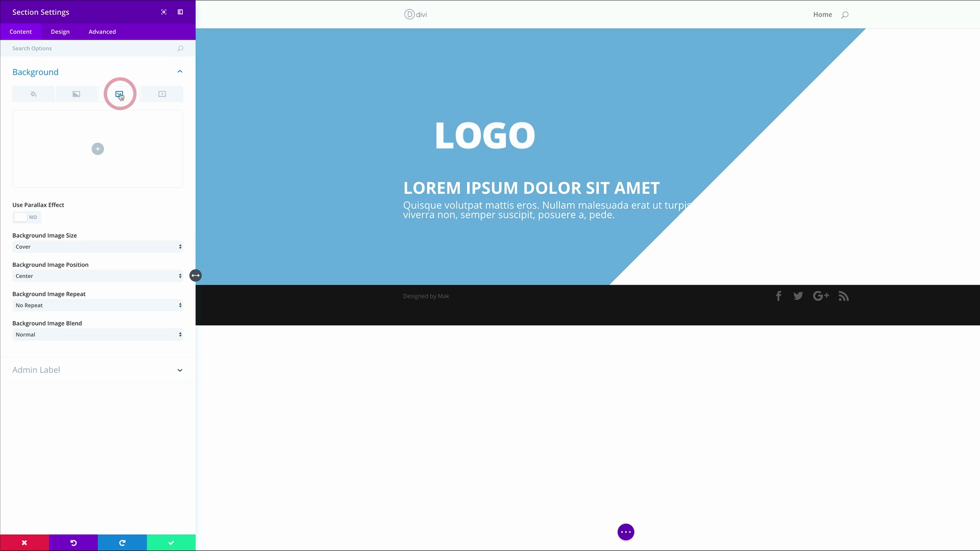
left_click(99, 151)
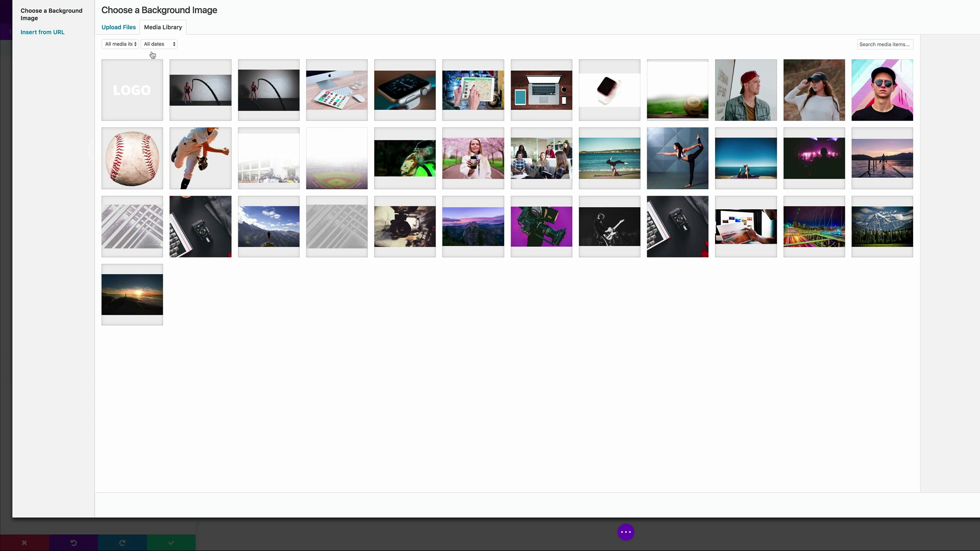
left_click(128, 32)
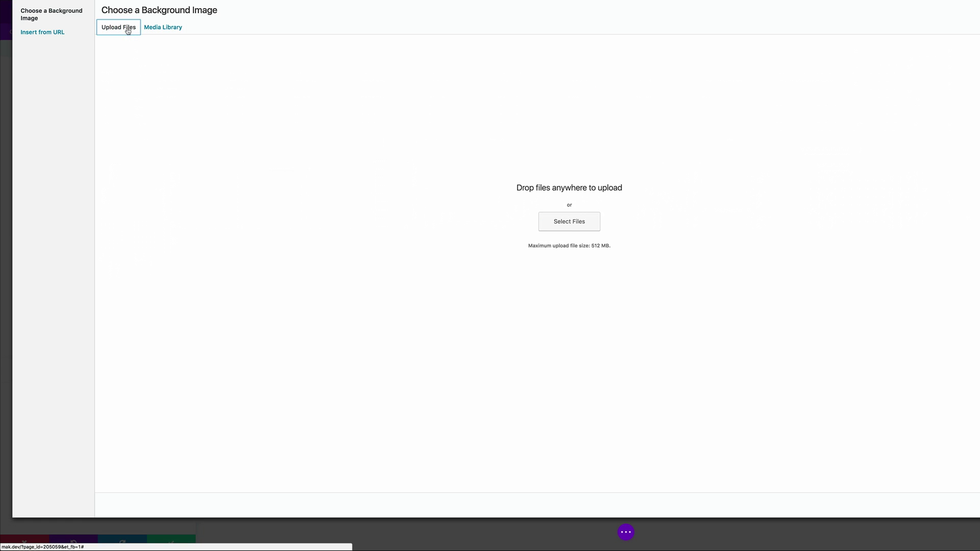
left_click(568, 225)
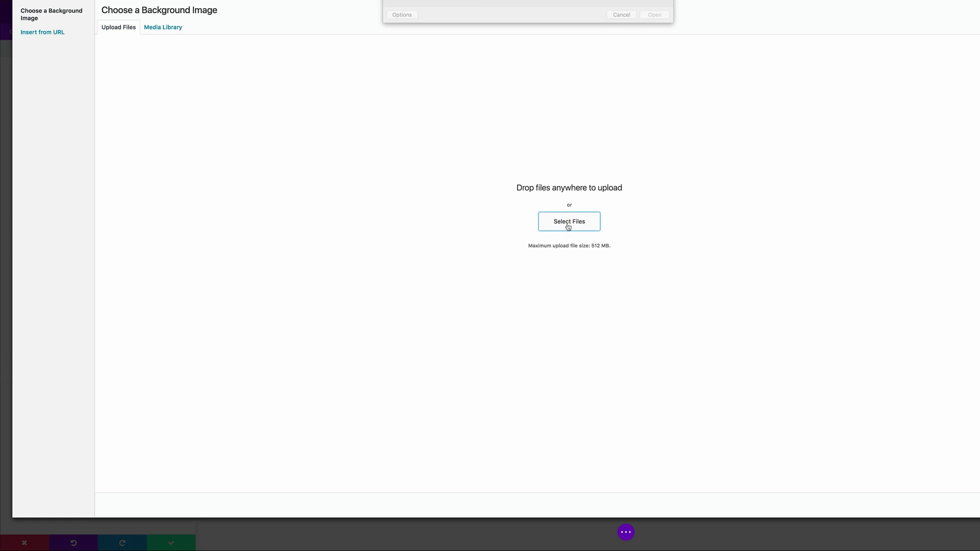
left_click(528, 47)
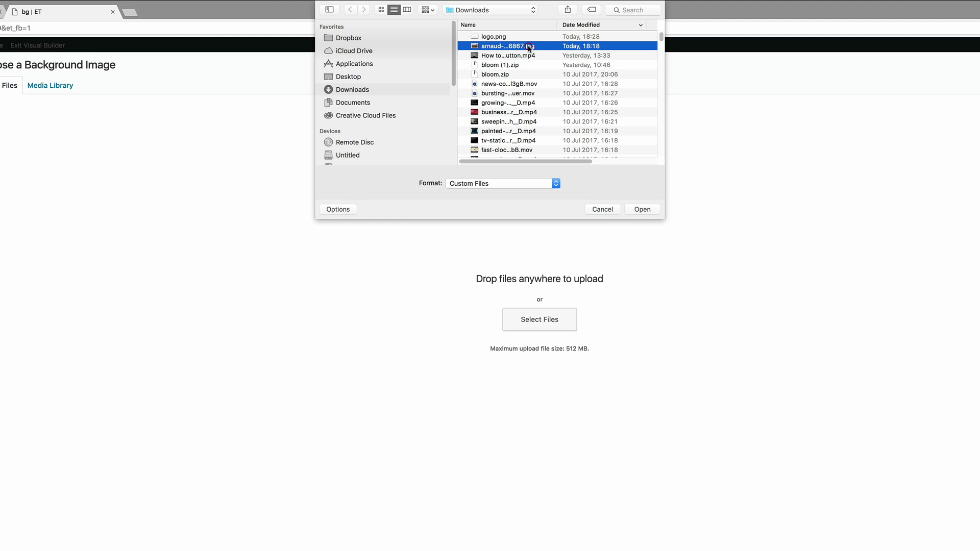
double_click(528, 47)
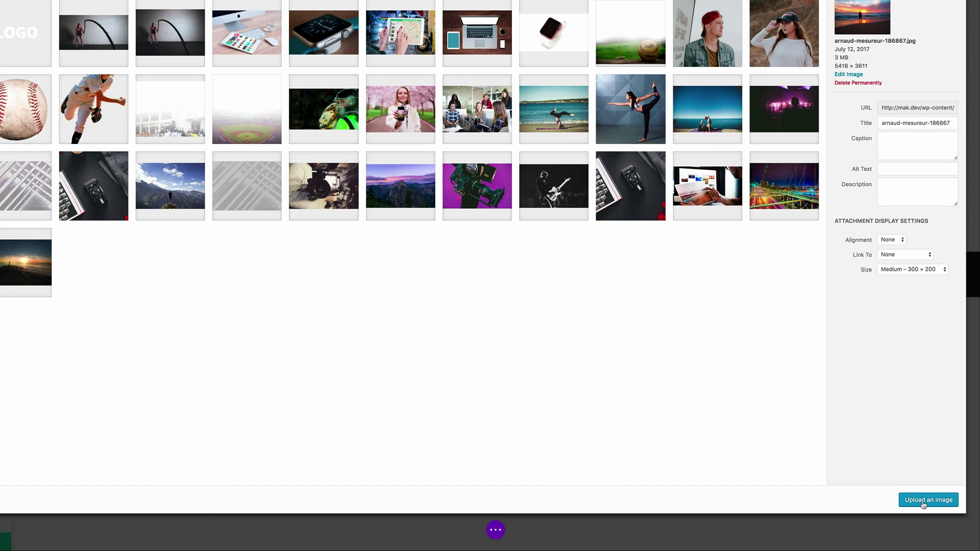
left_click(926, 500)
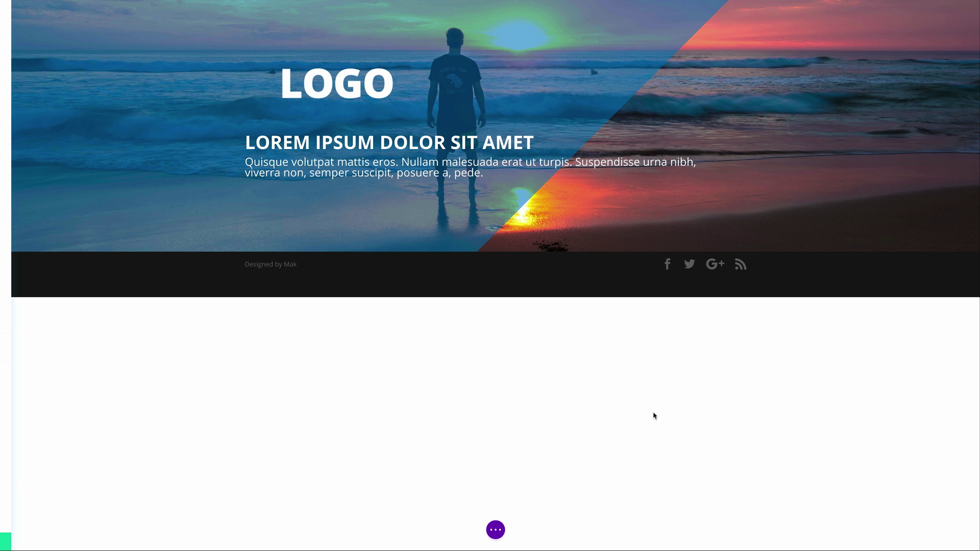
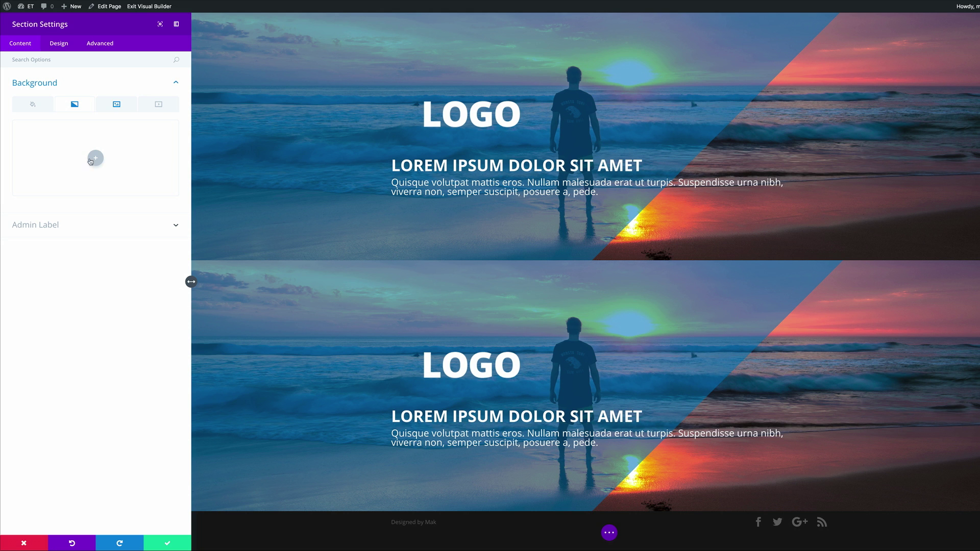
Step: Add a background gradient to the duplicated section, from semi-transparent purple at 0.38 opacity to fully transparent white
left_click(96, 160)
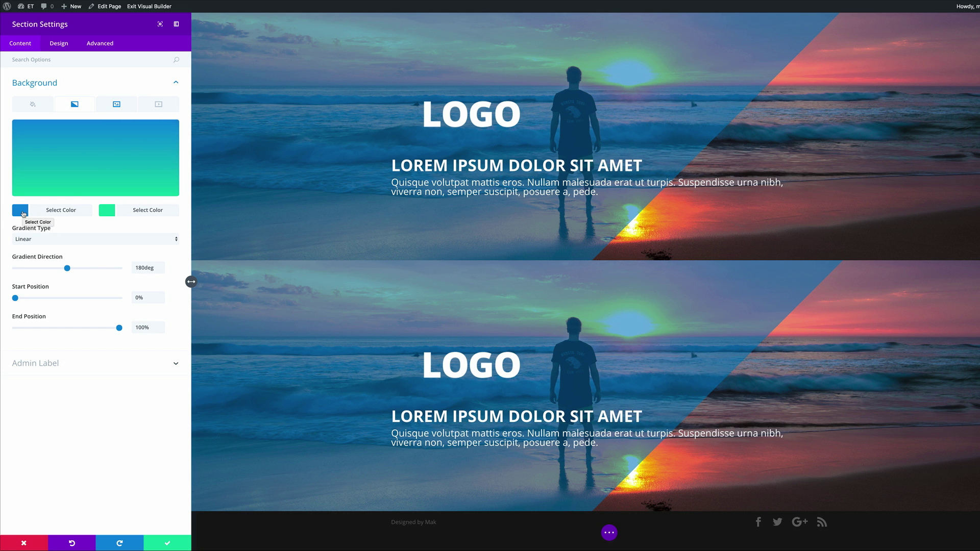
left_click(23, 214)
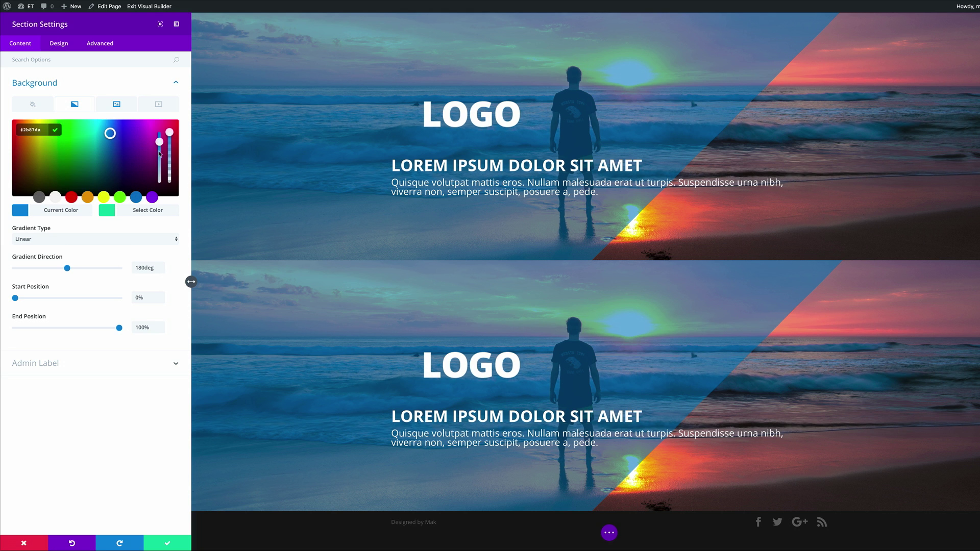
left_click_drag(169, 133, 169, 141)
left_click_drag(44, 130, 33, 130)
key("ctrl+v")
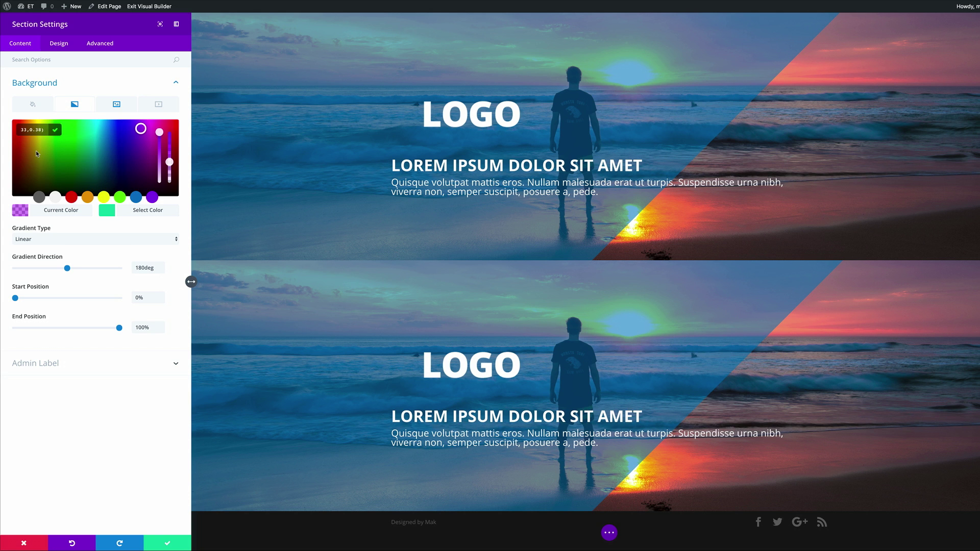
left_click(116, 214)
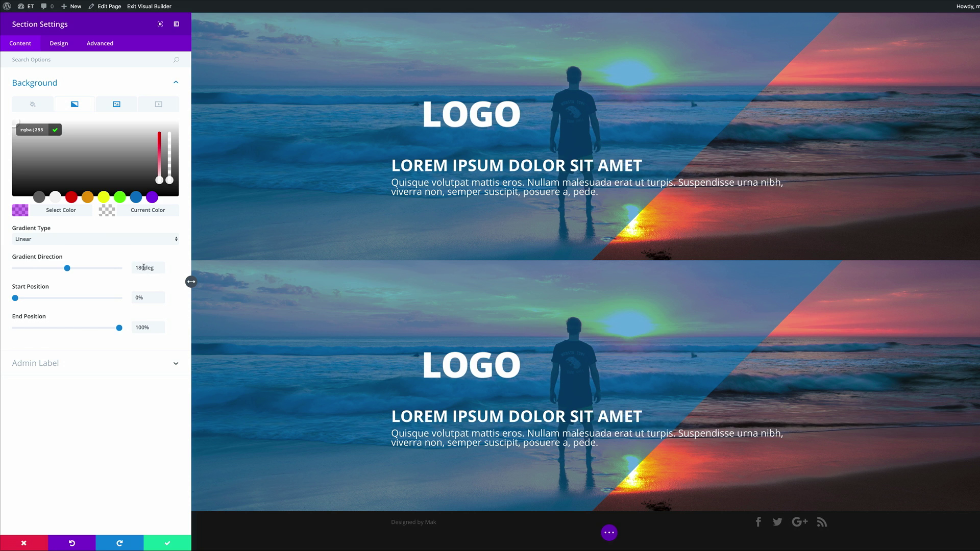
Step: Set the direction of the duplicated section's linear gradient to 165deg
double_click(144, 267)
key("BackSpace")
type("165")
Step: Set both the start position and the end position of the duplicated section's gradient to 38%
left_click(146, 298)
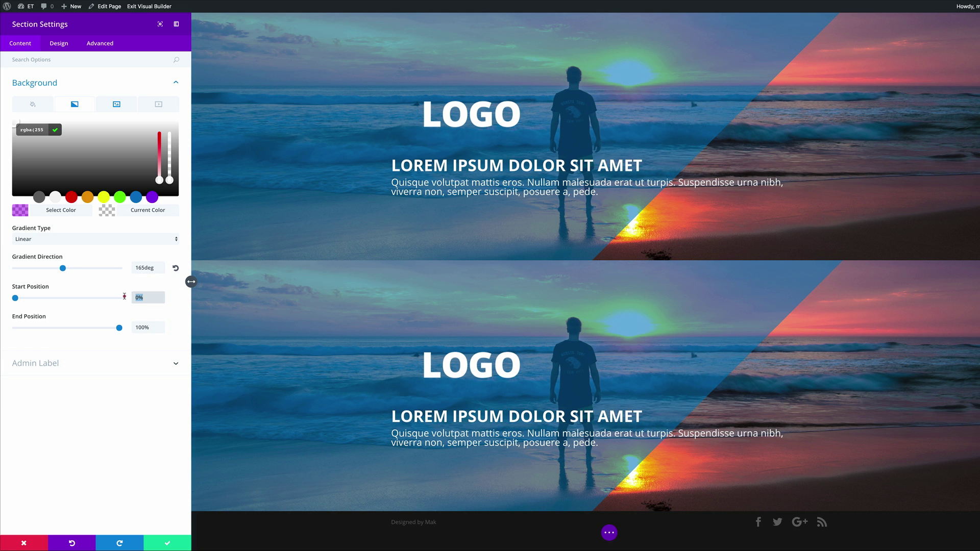
double_click(137, 298)
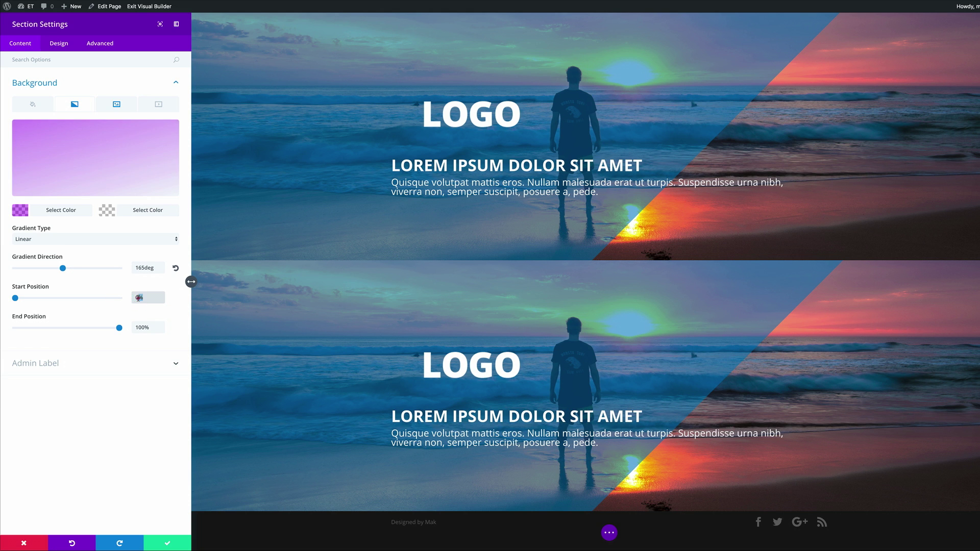
type("38")
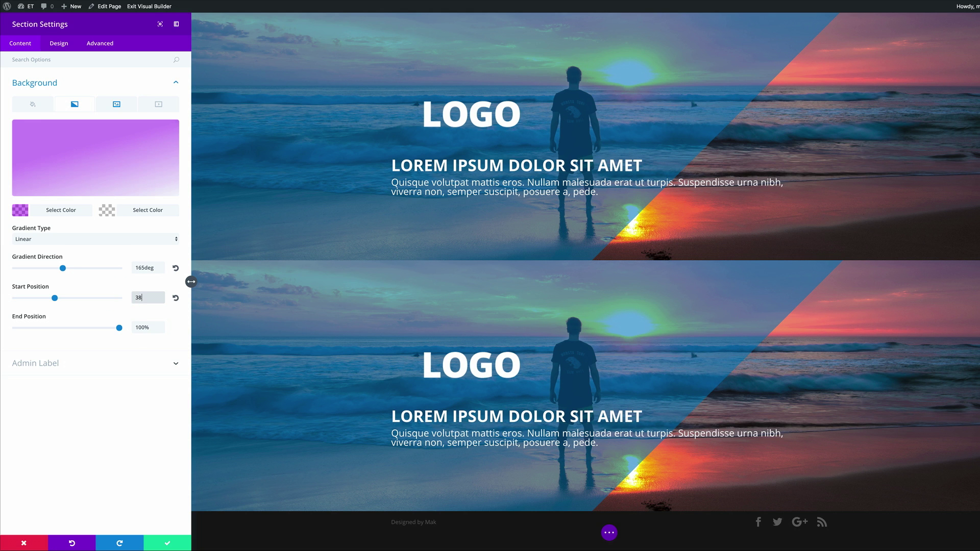
double_click(132, 327)
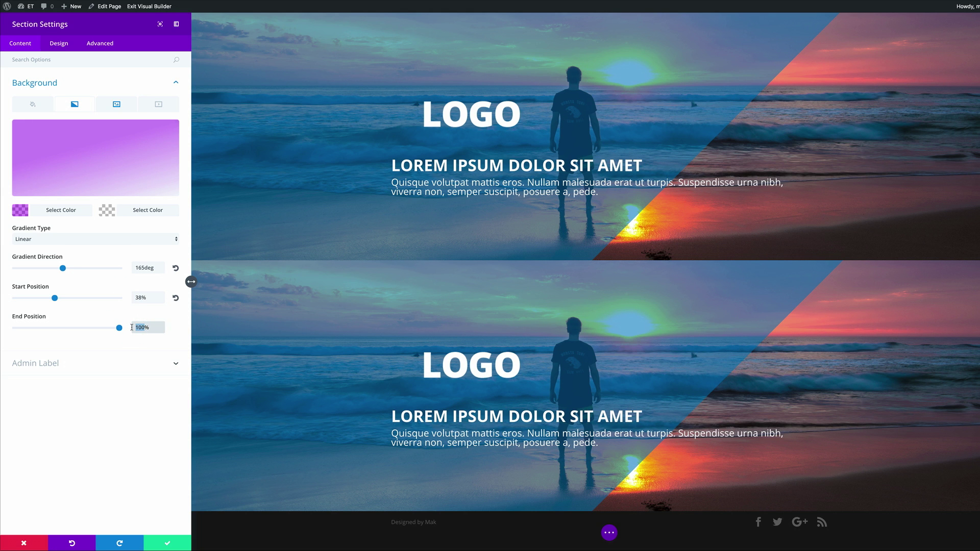
type("38")
Step: Set the duplicated section's background image blend to Multiply and save the section settings
left_click(116, 104)
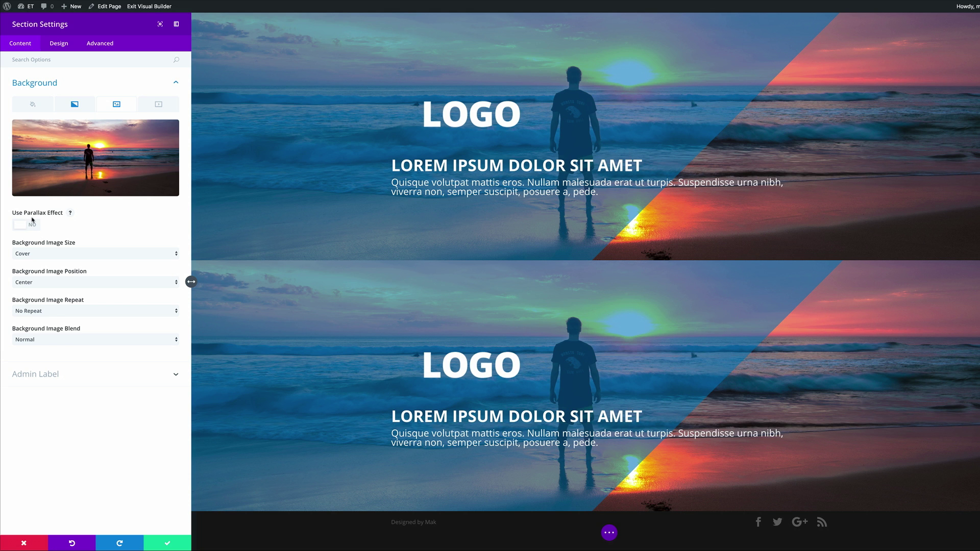
left_click(73, 339)
left_click(72, 347)
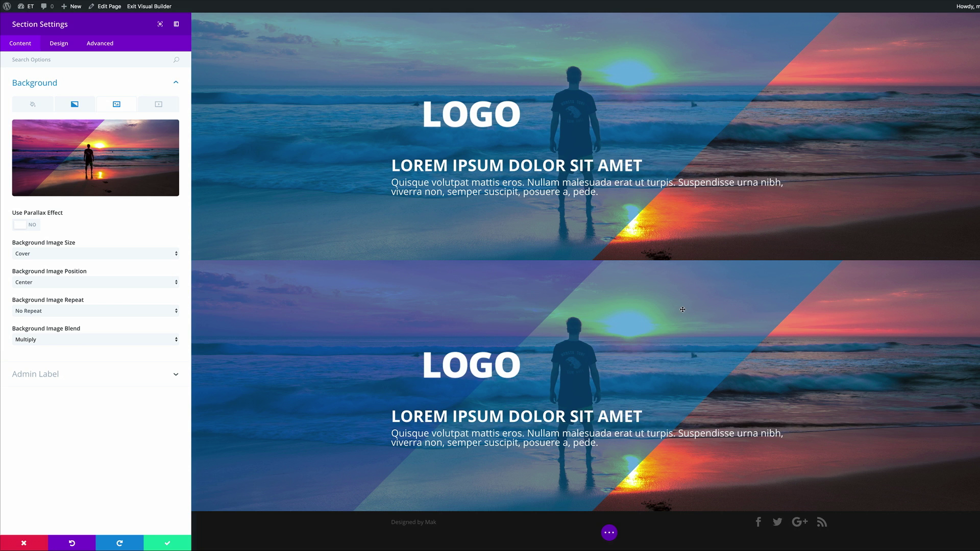
left_click(168, 543)
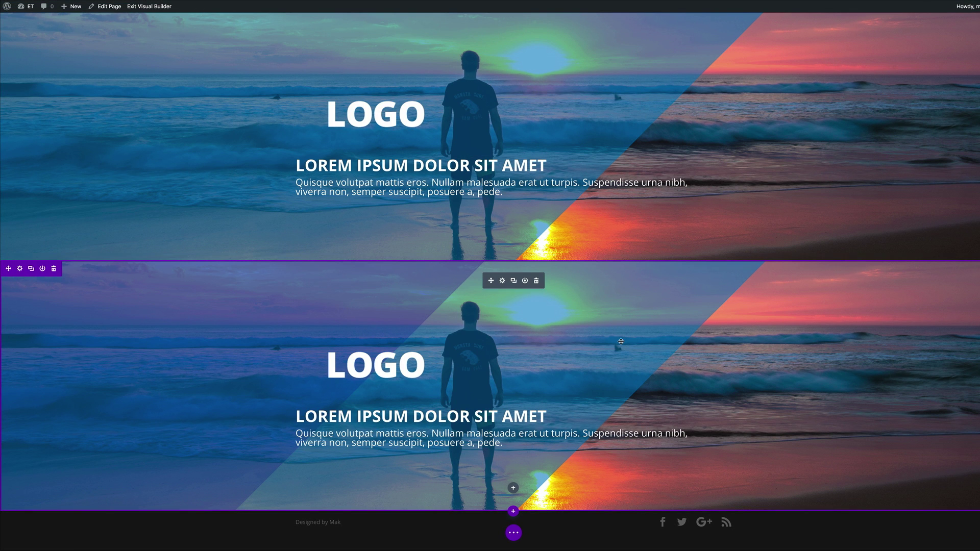
Step: Insert a new fullwidth section below the second header section and add a Fullwidth Header module to it
left_click(513, 512)
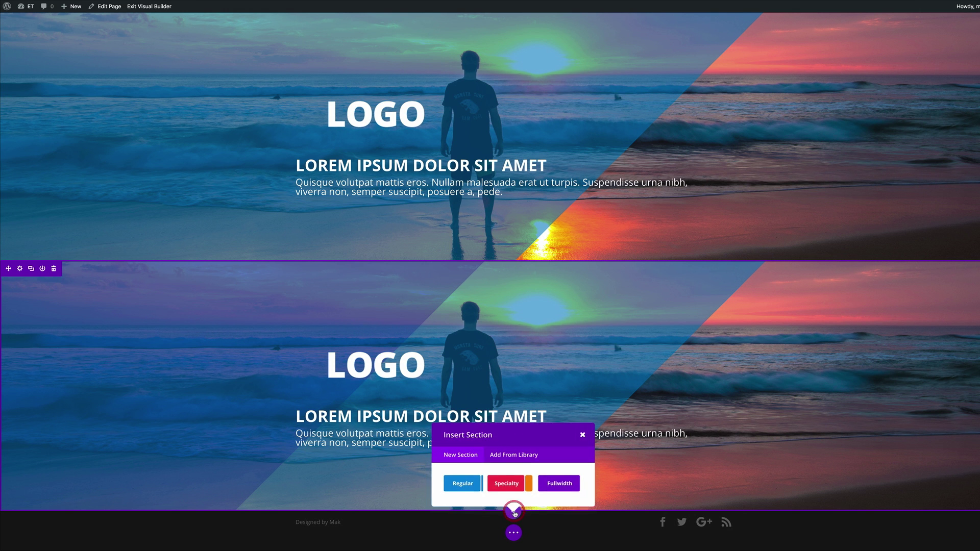
left_click(560, 483)
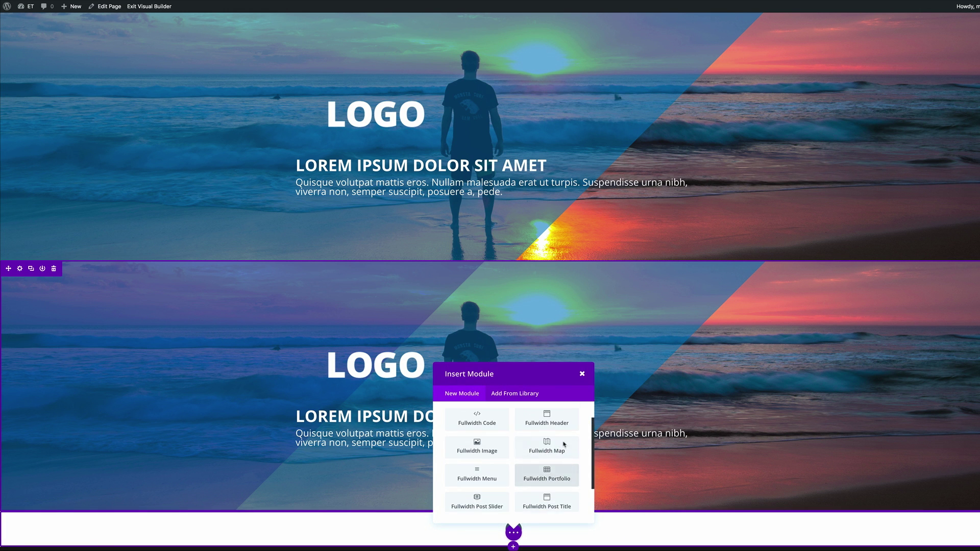
left_click(554, 425)
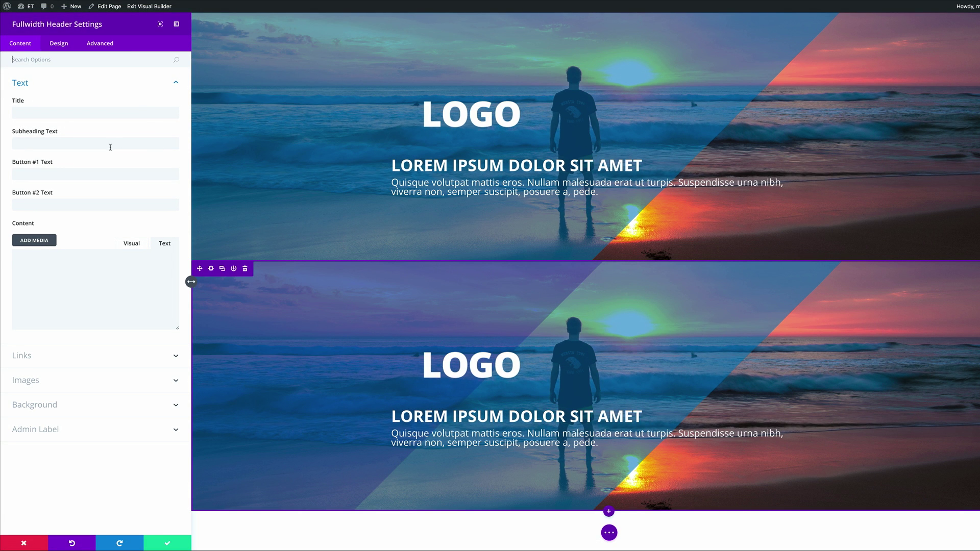
Step: Enter "LOREM IPSUM DOLOR SIT AMET" as the new header's title and the "Quisque volutpat mattis eros..." placeholder paragraph as its subheading
left_click(113, 112)
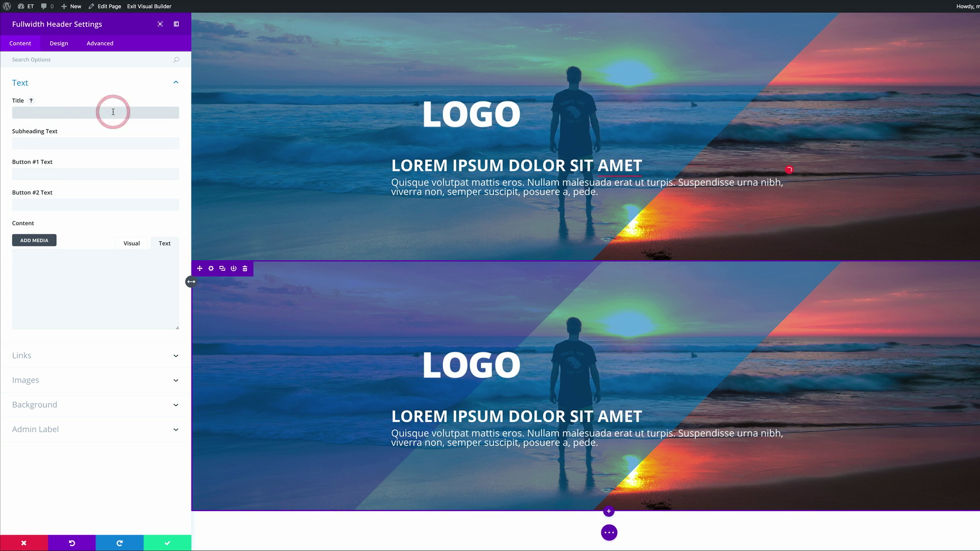
type("LOREM IPSUM DOLOR SIT AMET")
left_click(91, 141)
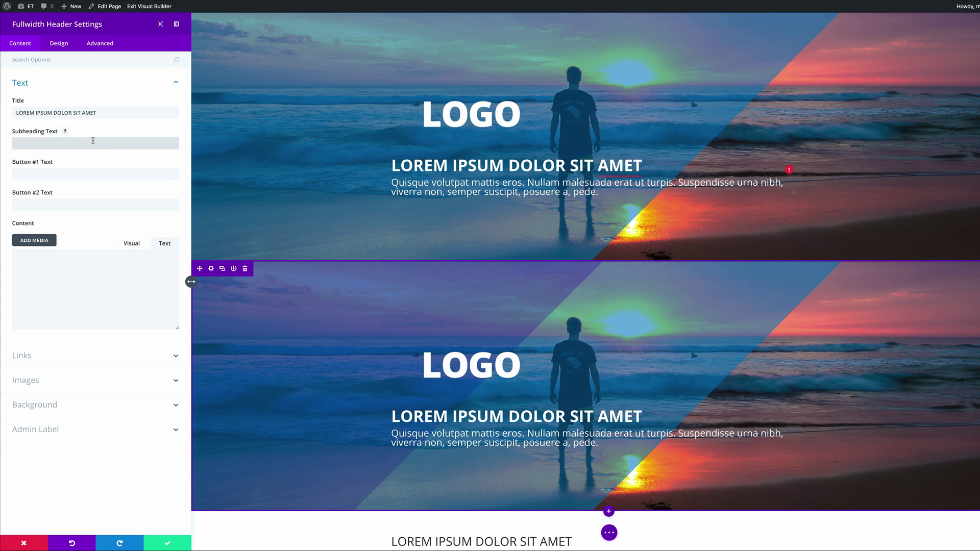
type("Quisque volutpat mattis eros. Nullam malesuada erat ut turpis. Suspendisse urna nibh, viverra non, semper suscipit, posuere a, pede.")
Step: Set logo.png from the media library as the new header's logo image and open its background options
left_click(32, 379)
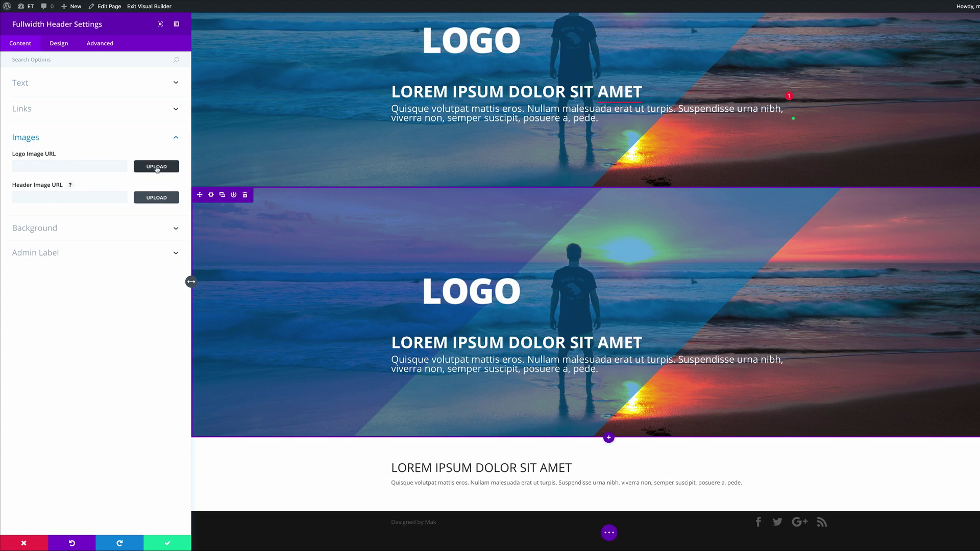
left_click(156, 167)
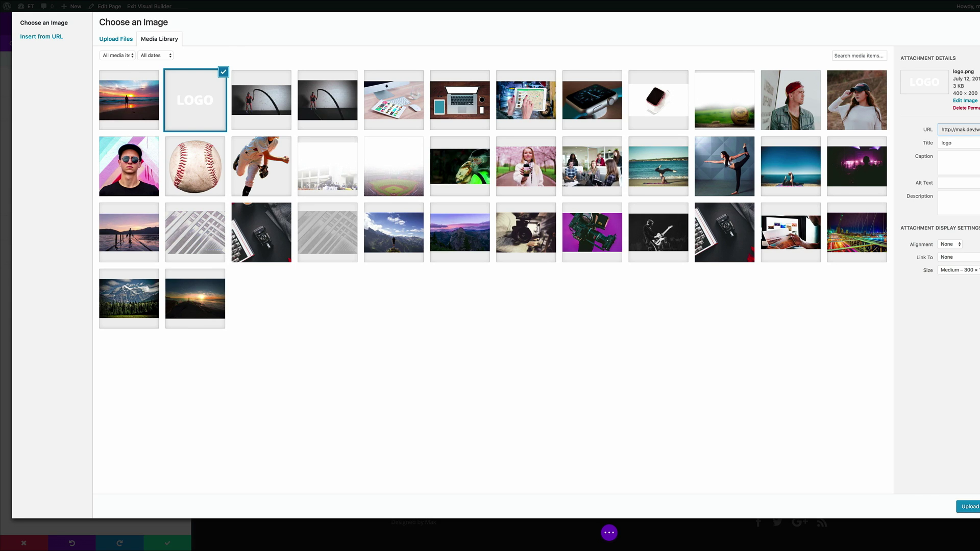
left_click(970, 506)
left_click(34, 223)
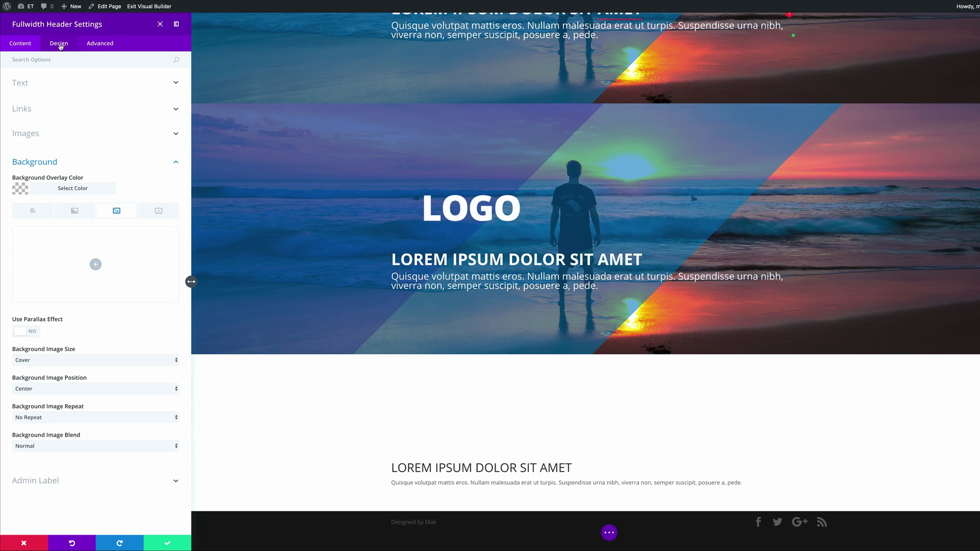
Step: Set the new header's text color to Light
left_click(59, 44)
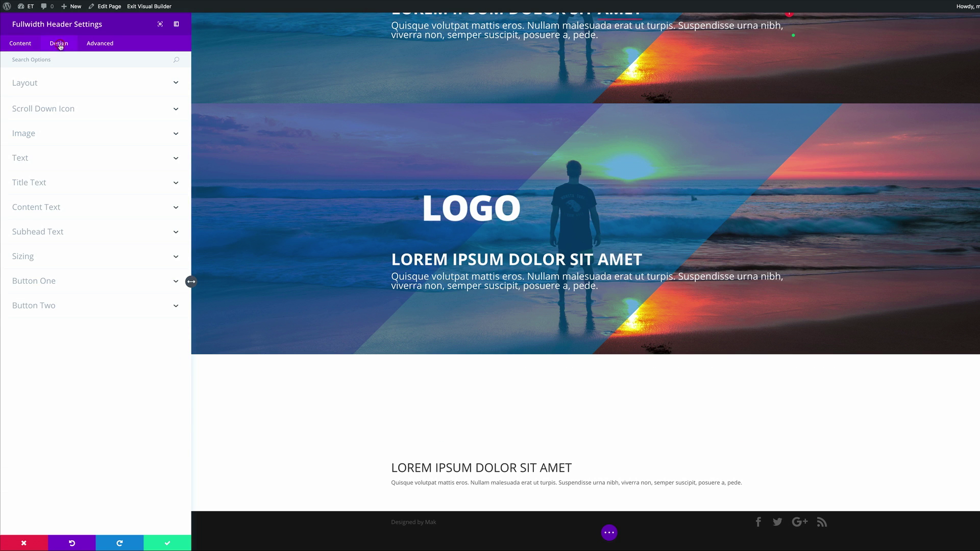
left_click(22, 159)
left_click(54, 192)
left_click(48, 198)
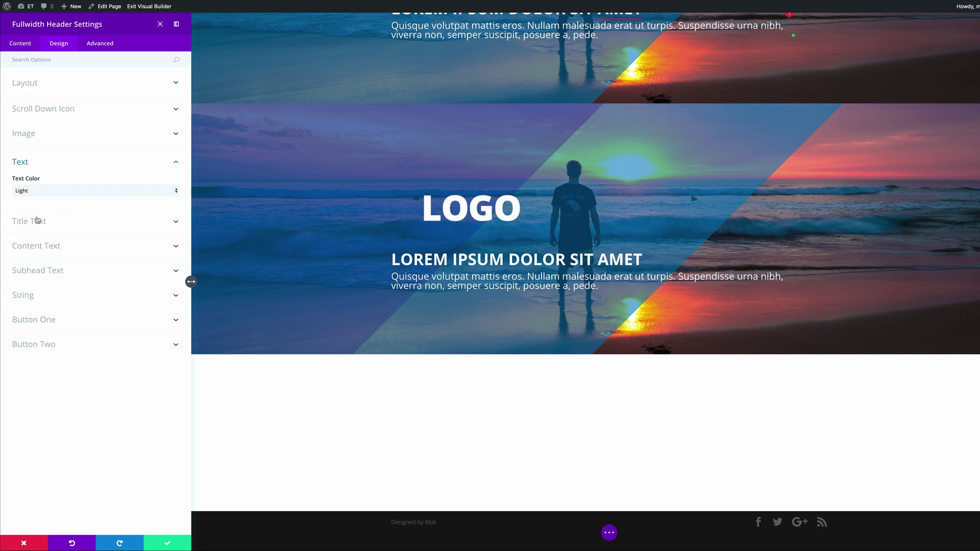
Step: Make the title font bold and uppercase, and adjust the title and subhead font sizes
left_click(43, 223)
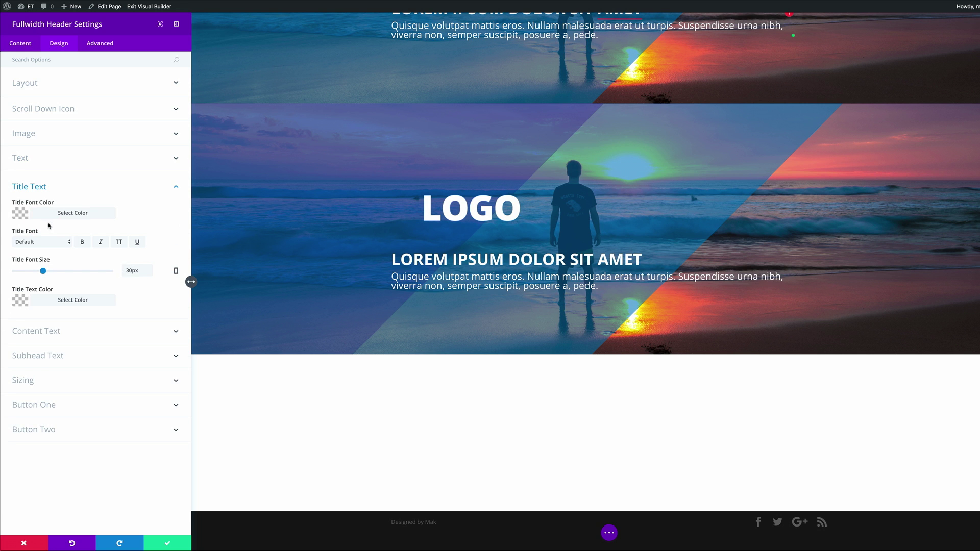
left_click(82, 243)
left_click(120, 243)
left_click(126, 270)
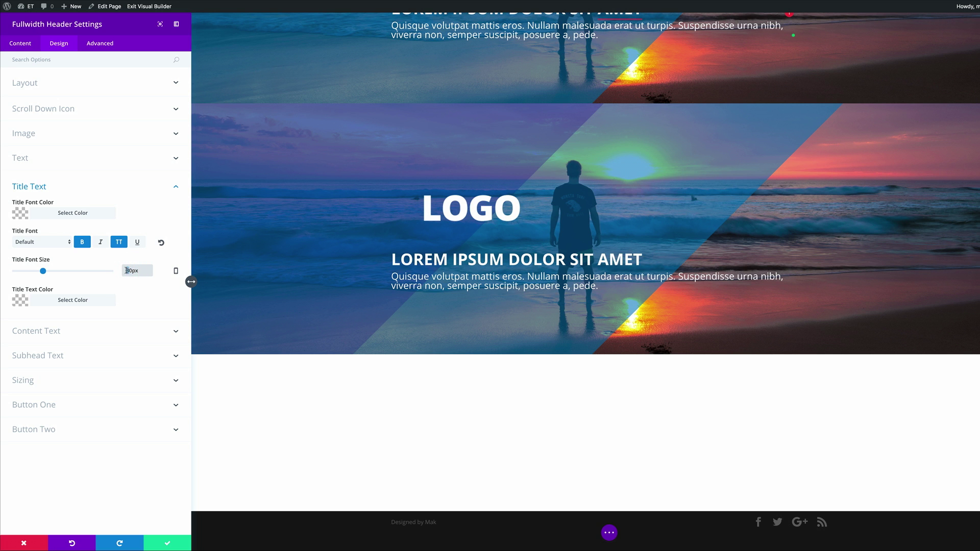
left_click(50, 355)
left_click(131, 320)
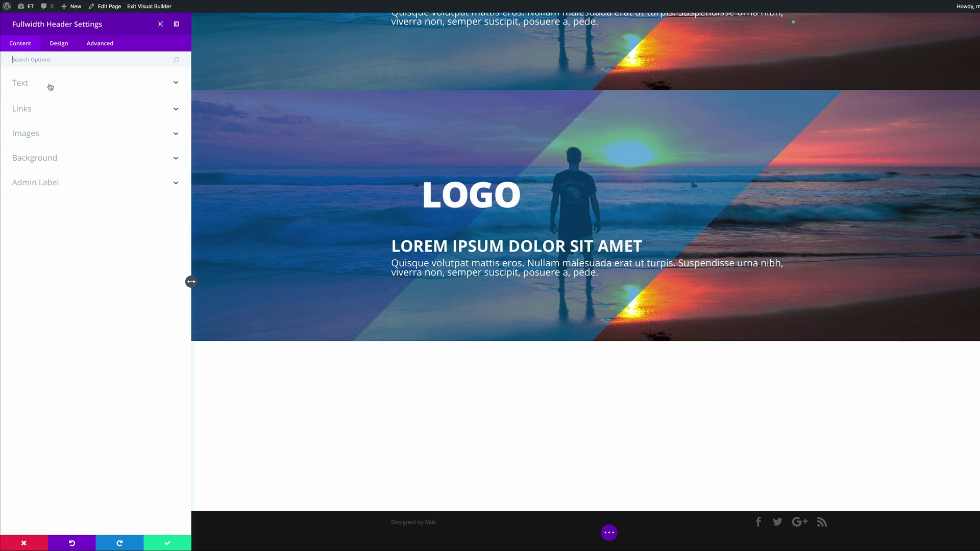
Step: Add a gradient background to the new header module
left_click(48, 156)
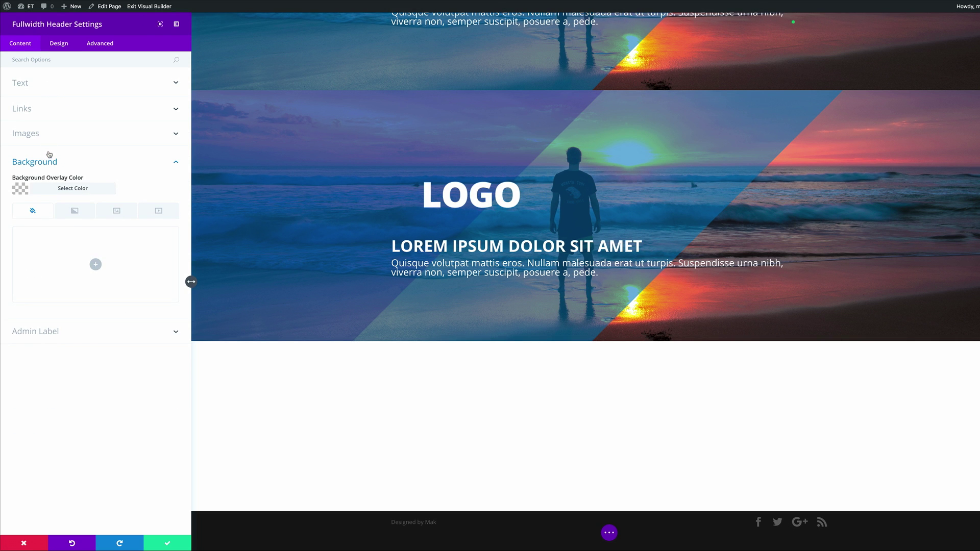
left_click(74, 210)
left_click(95, 265)
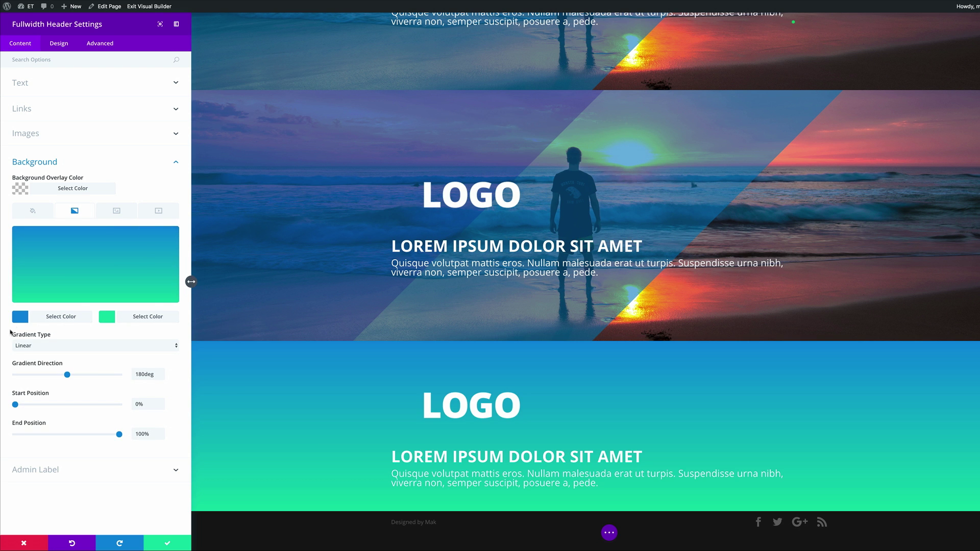
Step: Set the header gradient's first color to a semi-transparent blue with 0.55 opacity
left_click(20, 318)
left_click(170, 244)
left_click(33, 235)
key("Left")
key("Left")
key("Left")
key("Left")
key("Left")
key("Left")
key("Left")
key("Left")
key("Left")
key("Left")
key("Left")
key("Left")
key("Left")
key("Left")
key("Left")
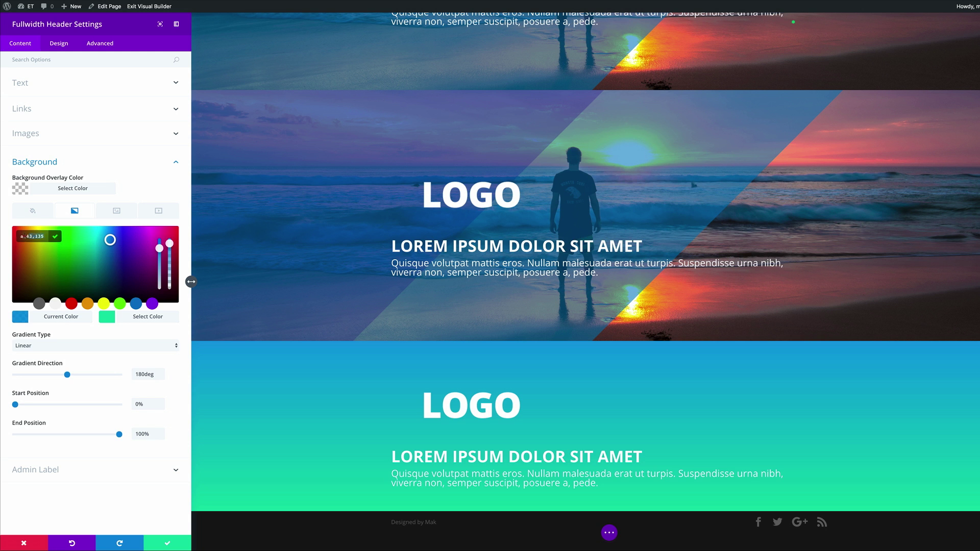
key("Return")
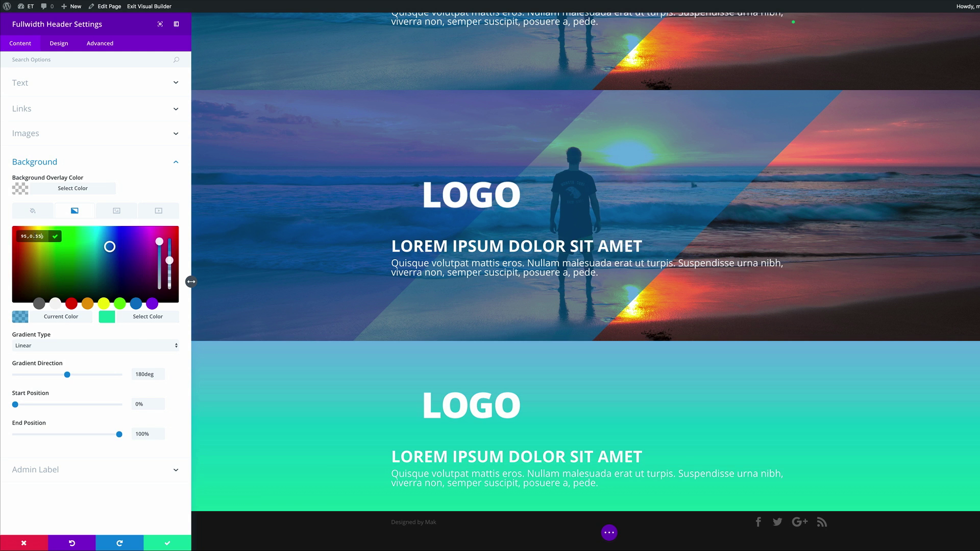
Step: Make the gradient's second color fully transparent white and change the gradient type to Radial
left_click(107, 319)
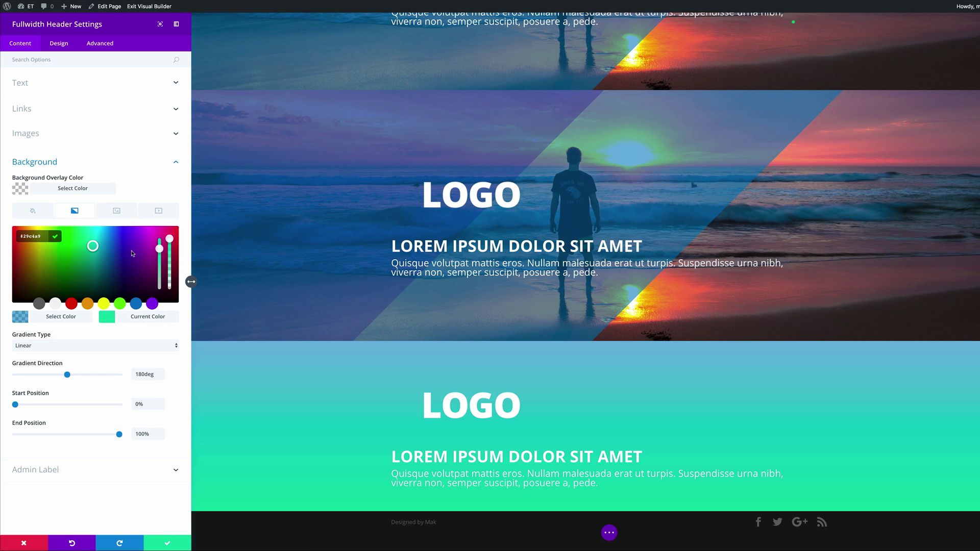
left_click_drag(171, 236, 267, 361)
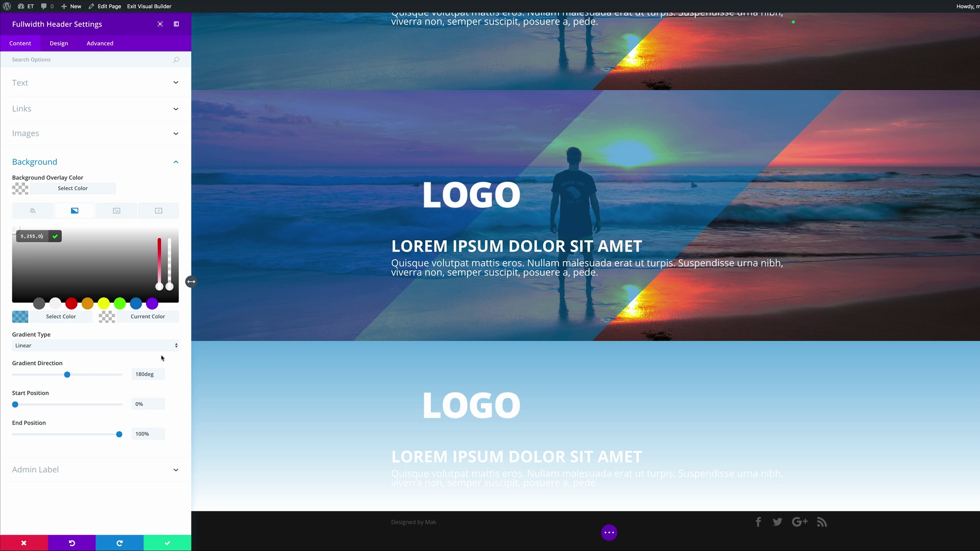
left_click(84, 348)
left_click(81, 352)
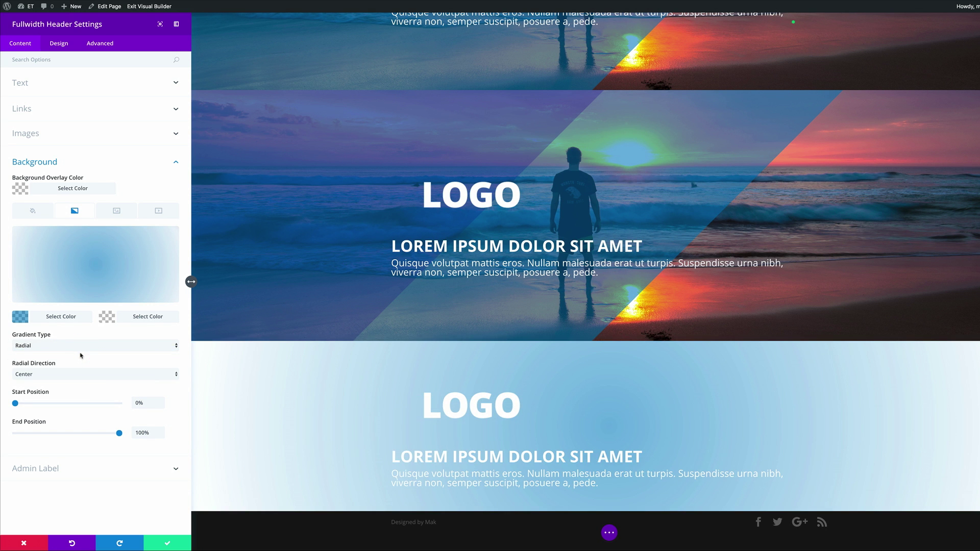
Step: Set both the start position and the end position of the radial gradient to 30% and save the header settings
left_click(135, 403)
type("3")
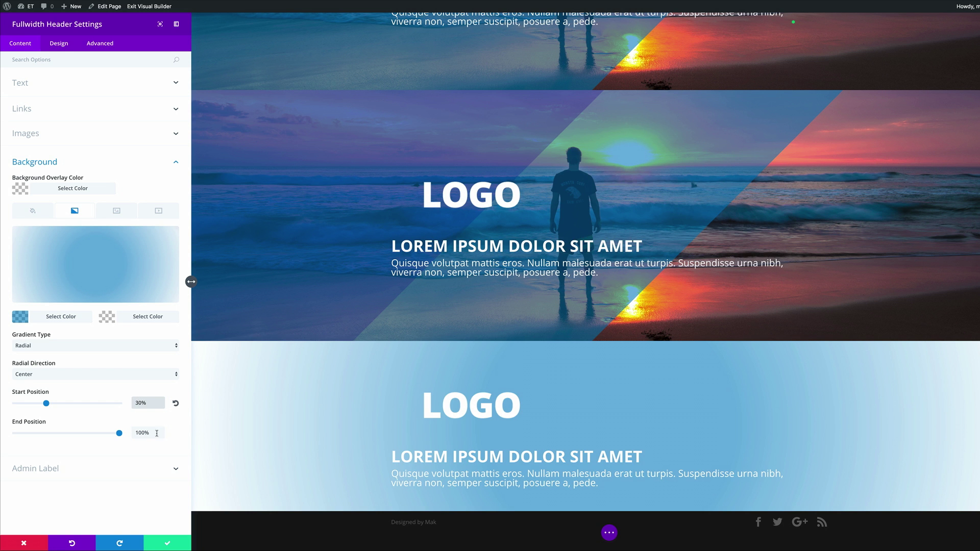
left_click_drag(142, 432, 131, 432)
type("3")
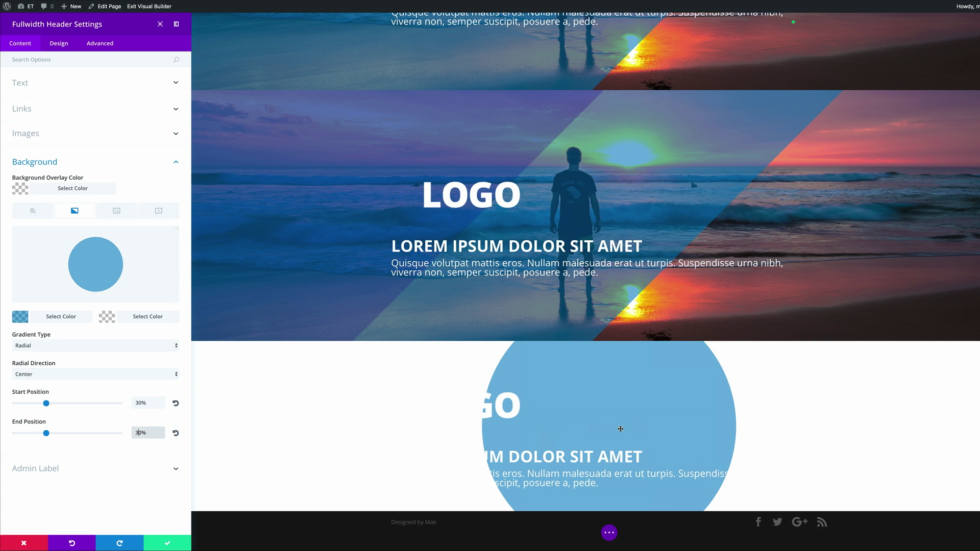
left_click(169, 544)
Step: Set the sunset beach photo from the media library as the third section's background image and save the section settings
mouse_move(436, 375)
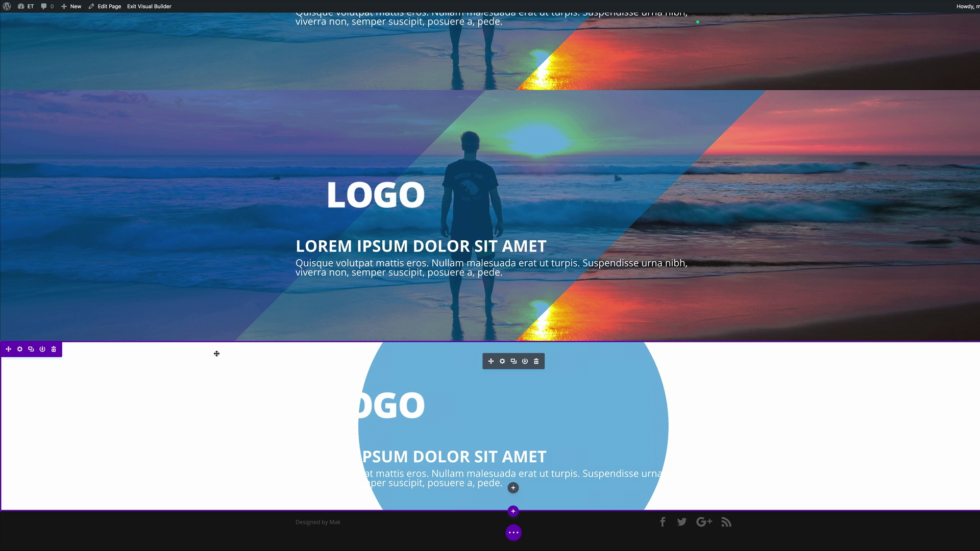
left_click(20, 350)
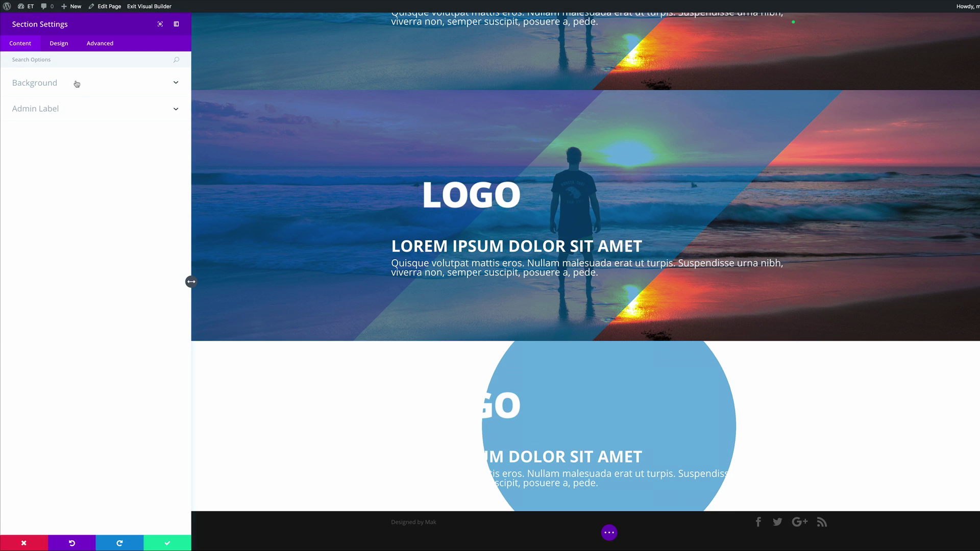
left_click(36, 85)
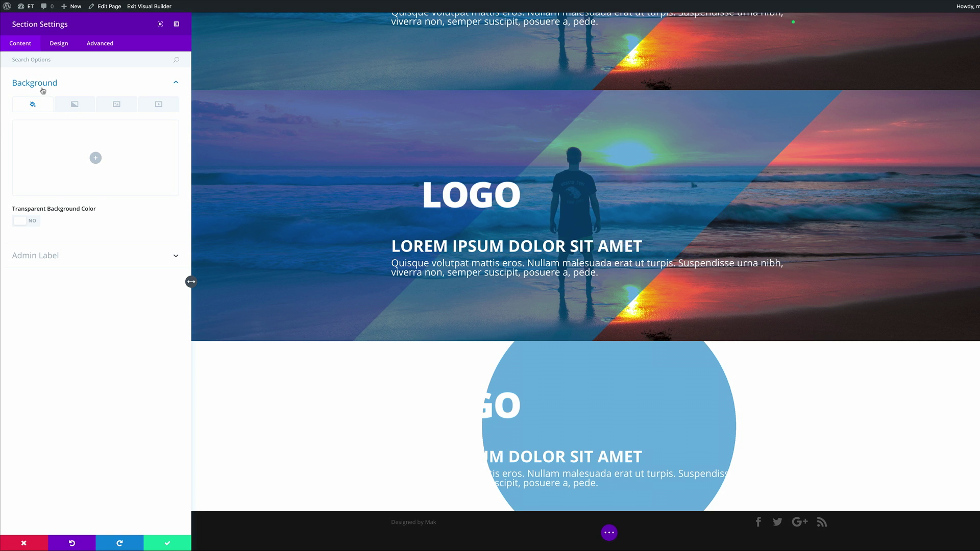
left_click(117, 105)
left_click(93, 159)
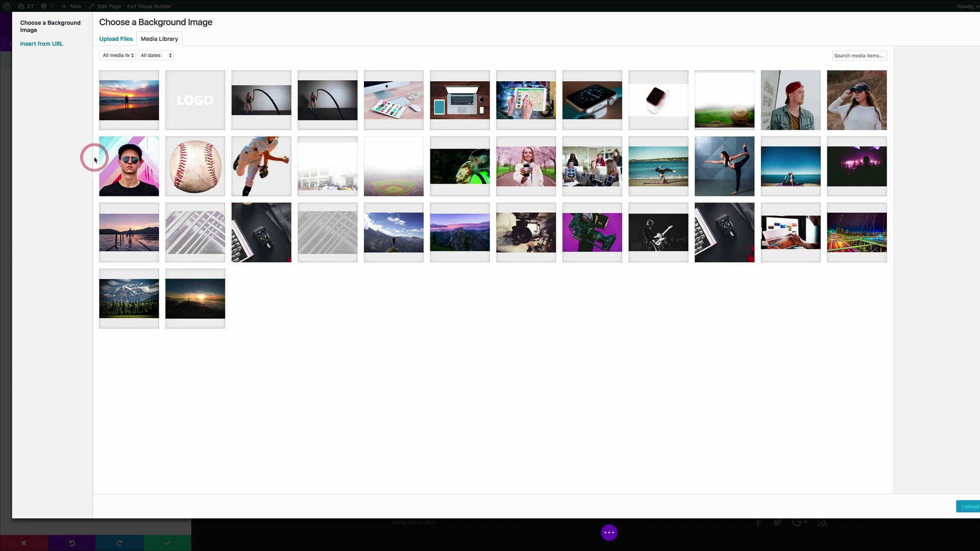
left_click(128, 88)
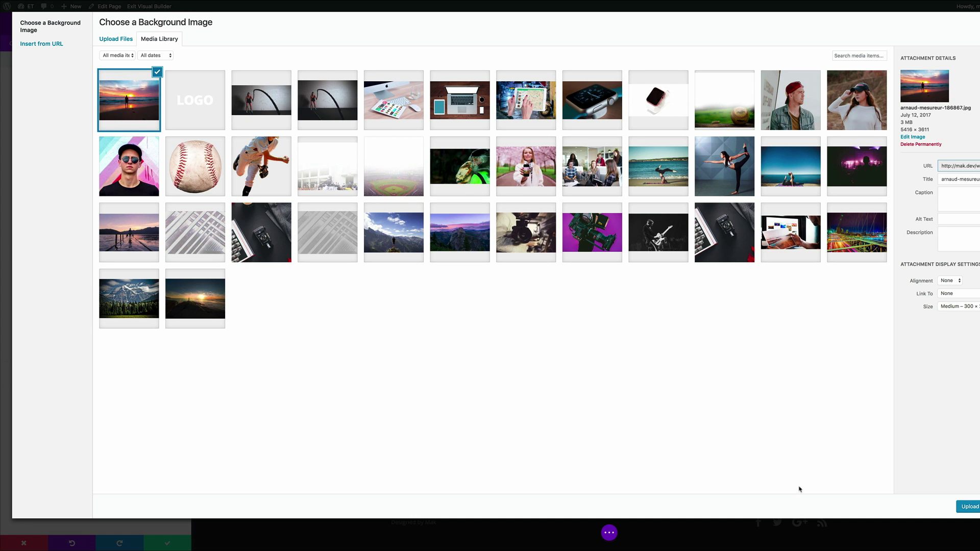
left_click(908, 501)
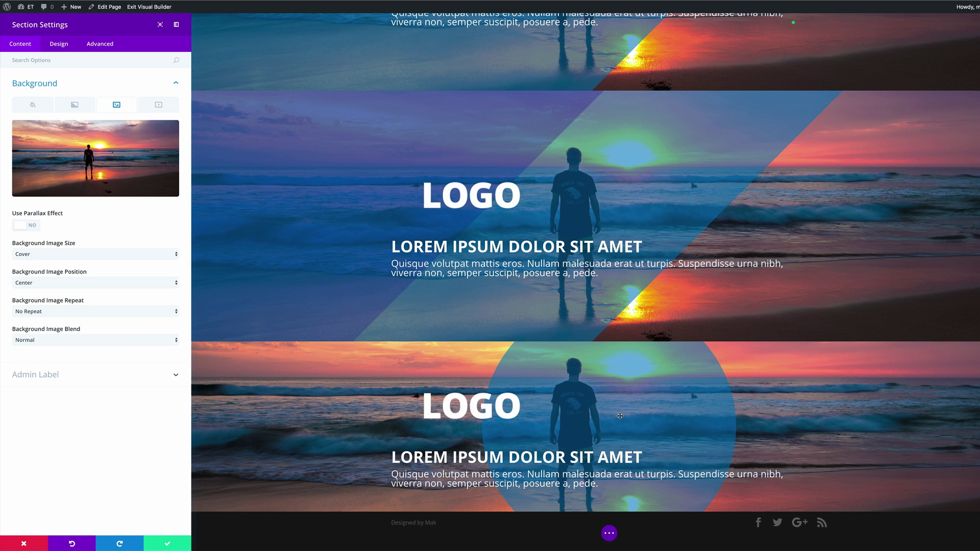
left_click(167, 544)
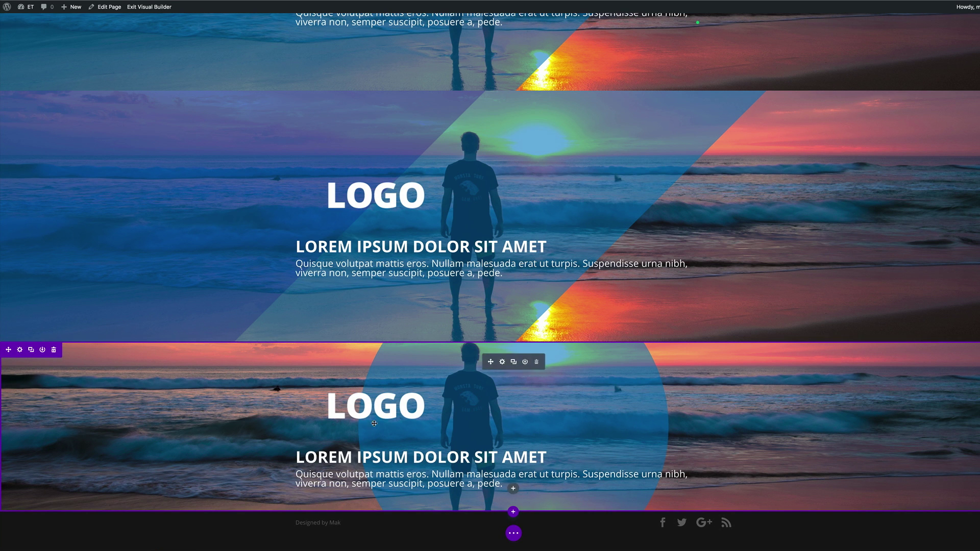
Step: Set the third header's text and logo orientation to Center
left_click(502, 361)
left_click(59, 44)
left_click(32, 83)
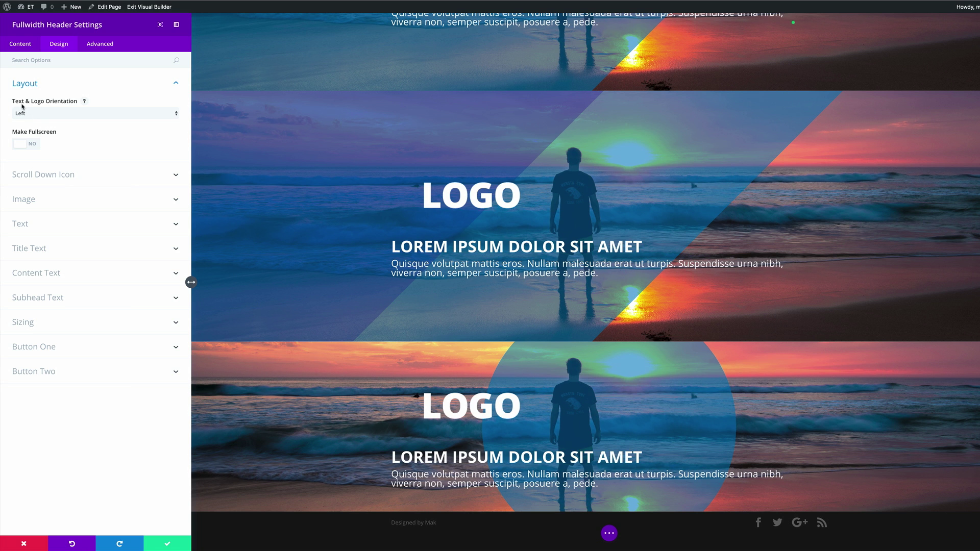
left_click(66, 114)
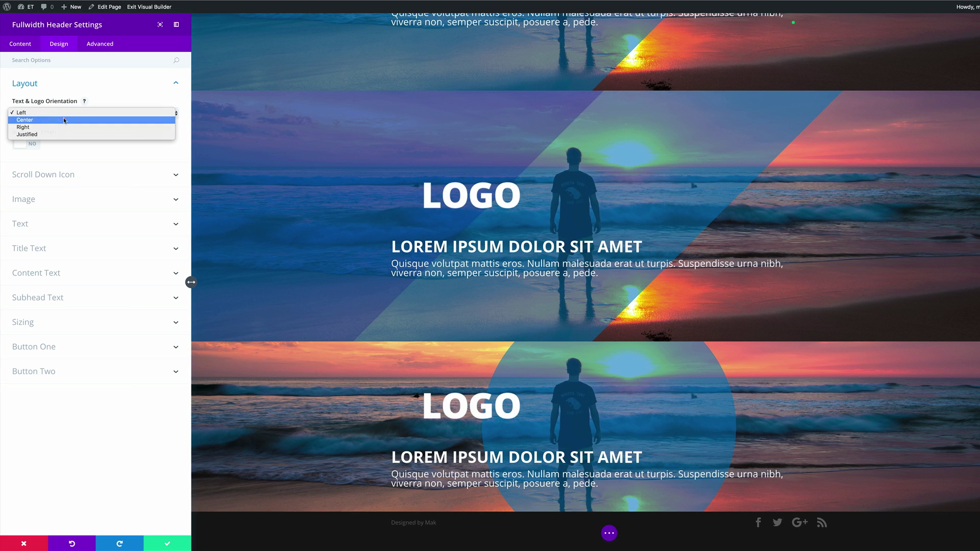
left_click(64, 118)
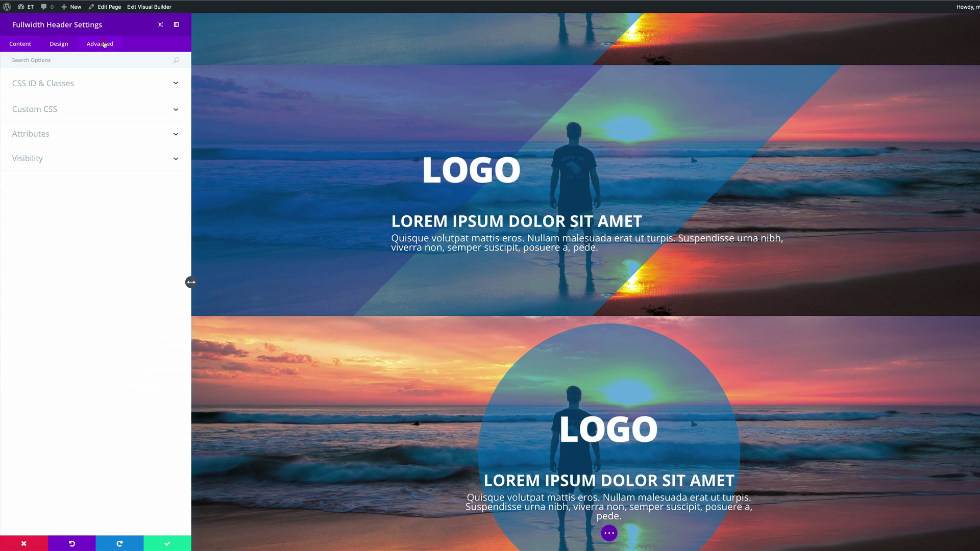
Step: Change the header's Main Element custom CSS to "Padding: 200px 0;" and save the module settings
left_click(53, 108)
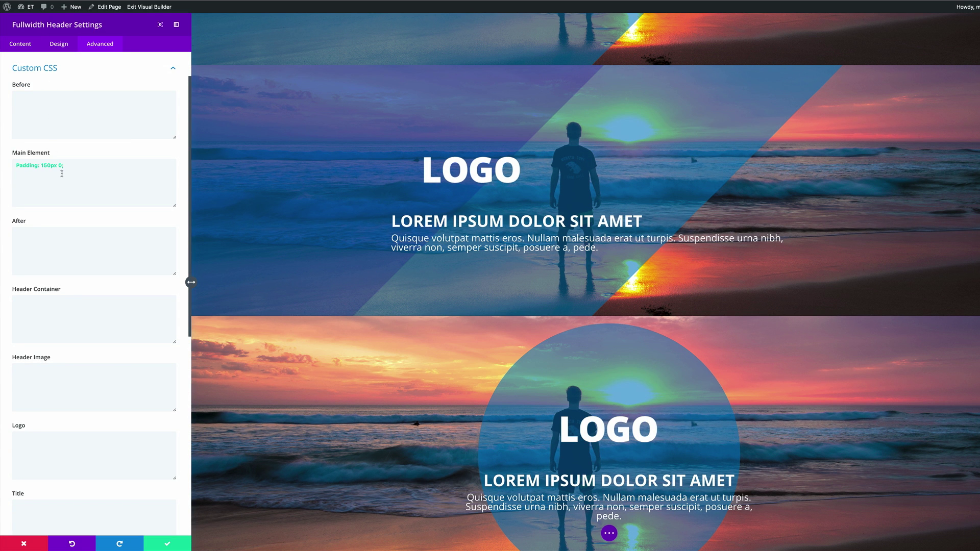
left_click_drag(67, 165, 6, 169)
type("Padding: 200px 0;")
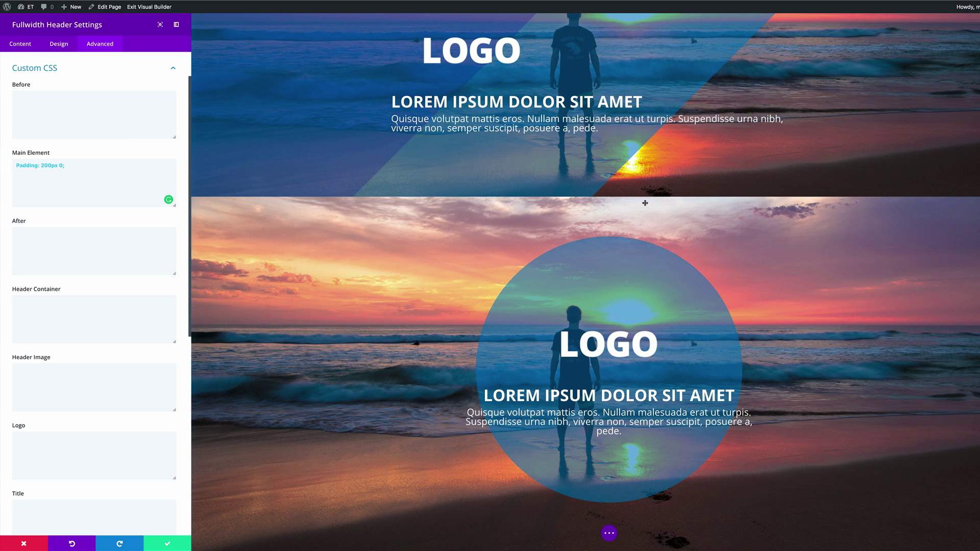
left_click(48, 165)
left_click(167, 542)
Step: Duplicate the section with the circular gradient and open the section settings of the lower copy
scroll(378, 374, "down", 1)
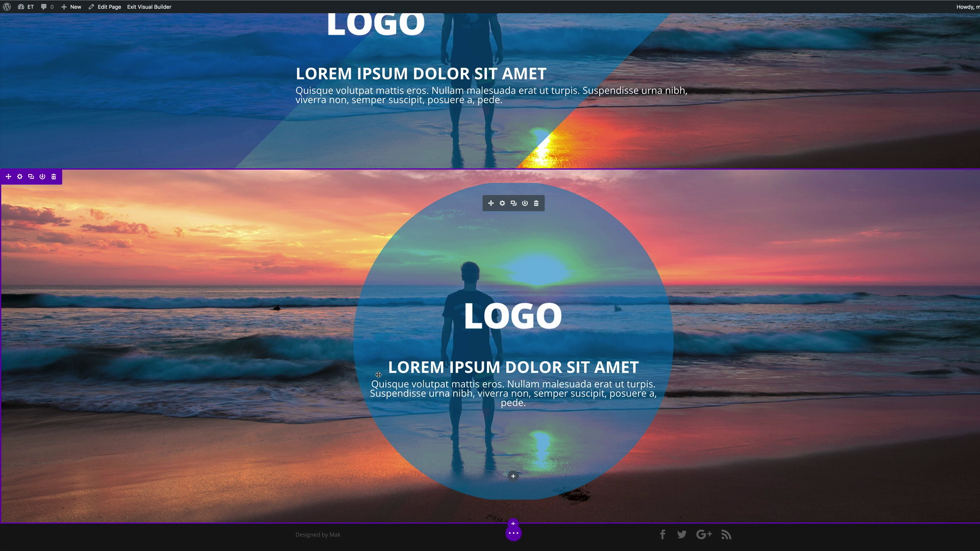
scroll(378, 375, "down", 1)
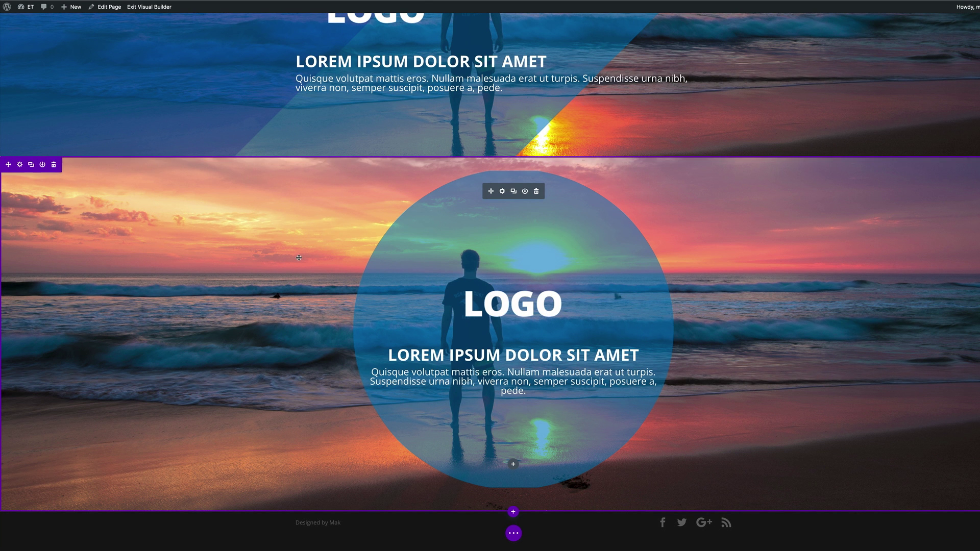
left_click(31, 165)
scroll(280, 281, "down", 3)
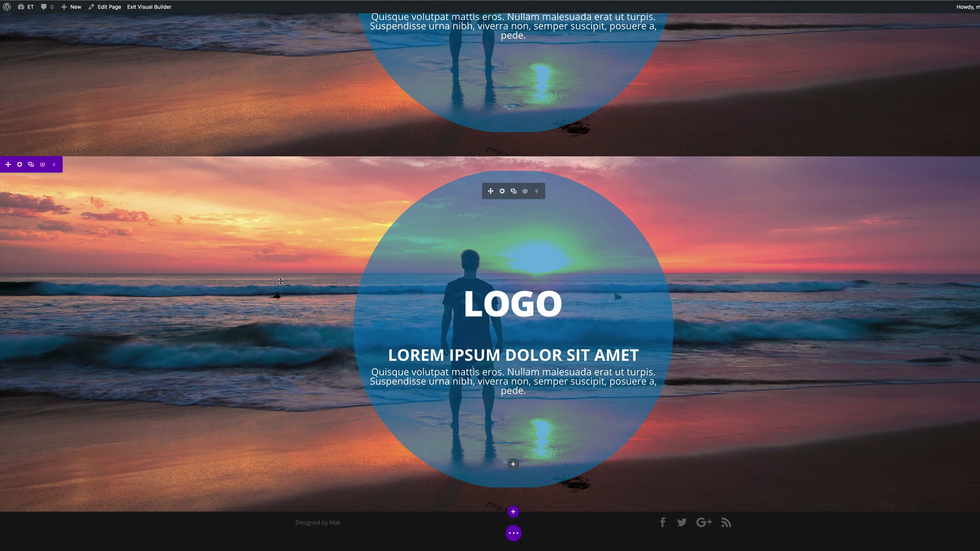
left_click(20, 165)
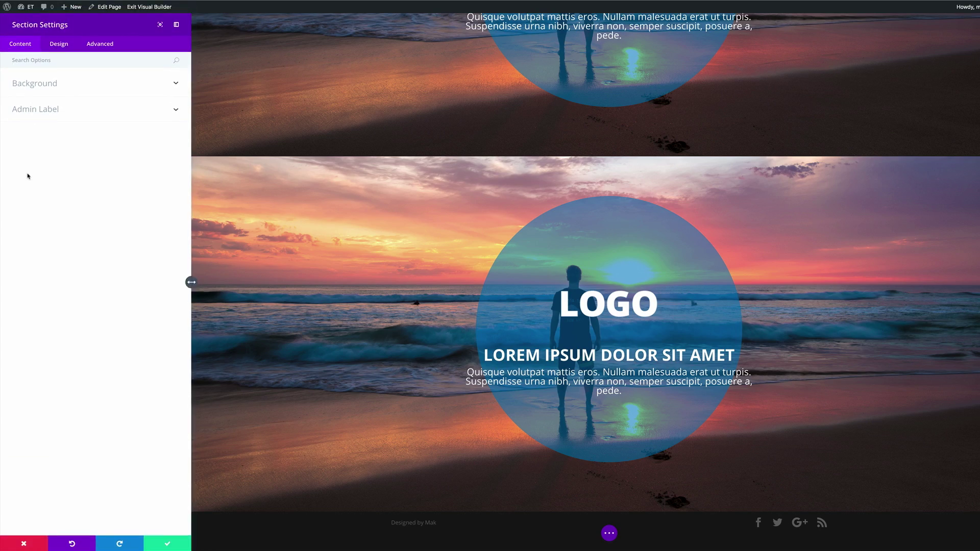
Step: Set the background image blend of the lower circle section to Multiply
left_click(42, 91)
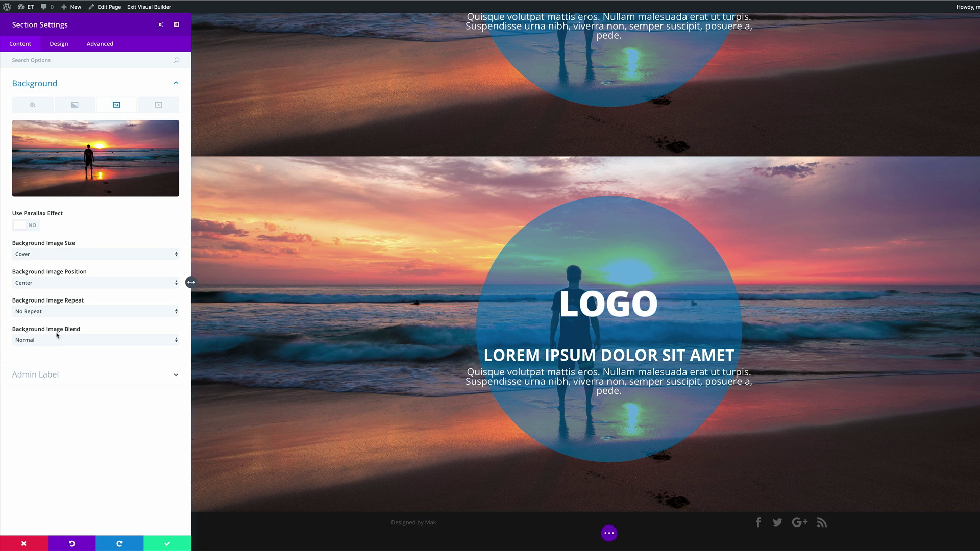
left_click(61, 337)
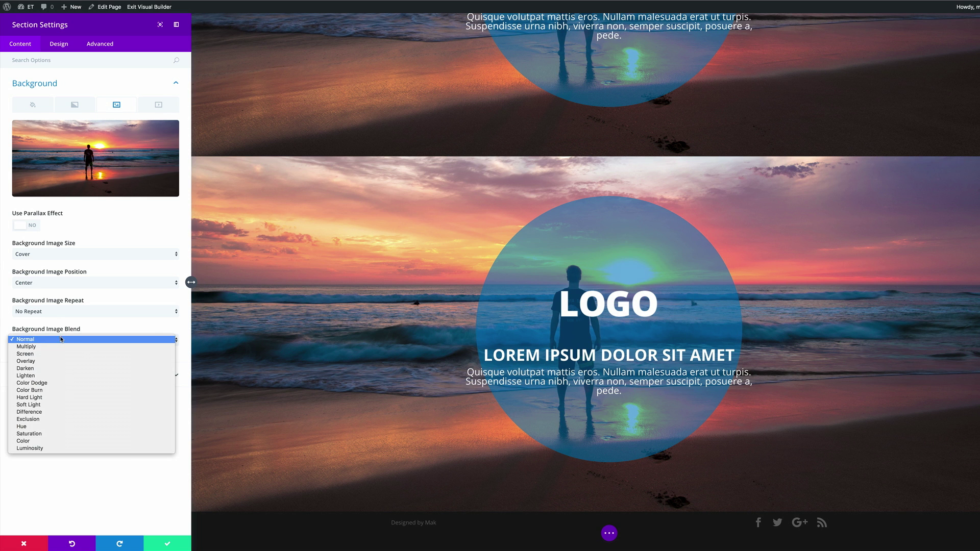
left_click(60, 347)
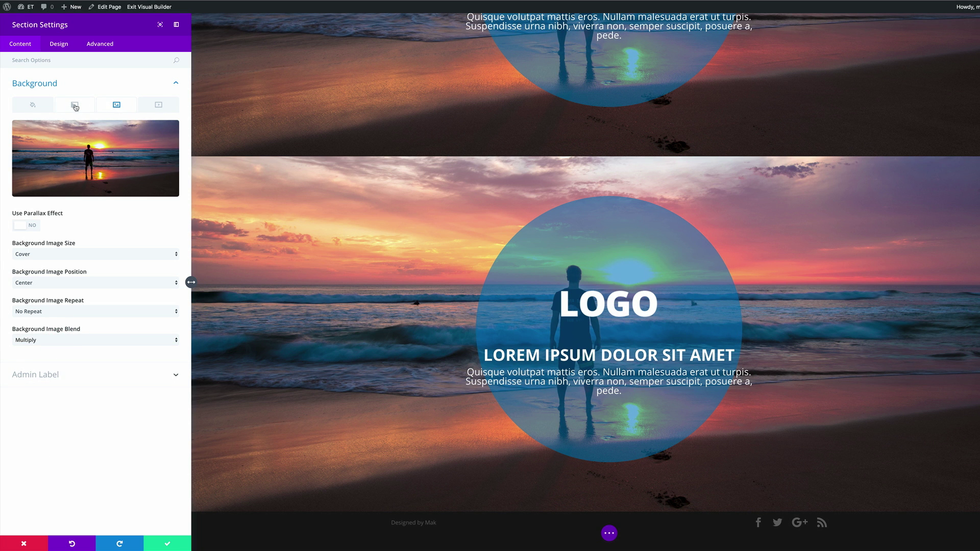
Step: Add a background gradient to the section with a semi-transparent black first color and rgba(255,255,255,0) as the second color
left_click(74, 105)
left_click(96, 158)
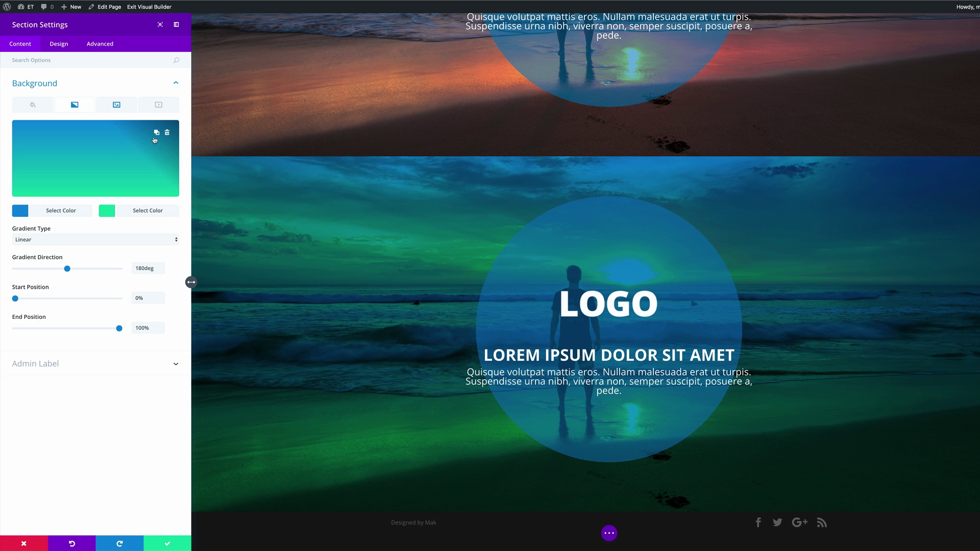
left_click(26, 210)
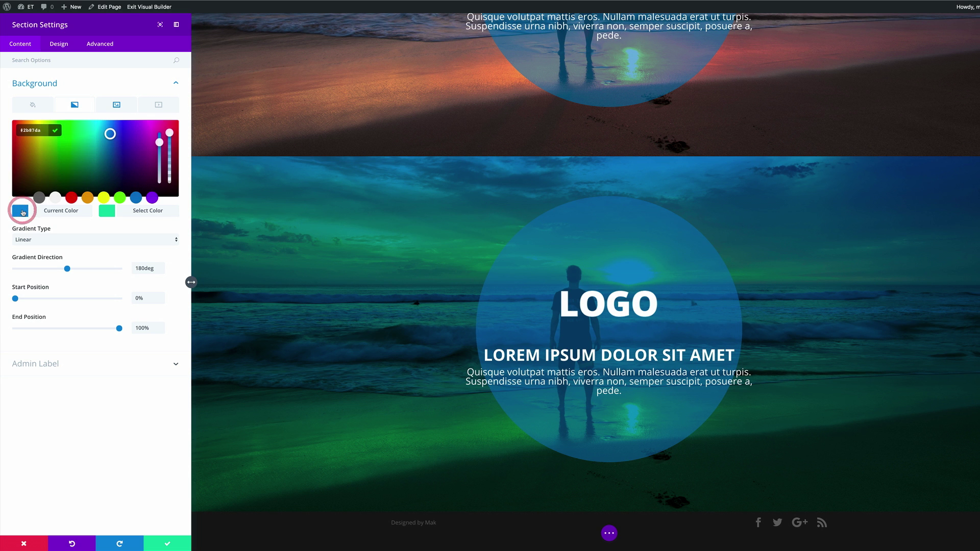
left_click(171, 136)
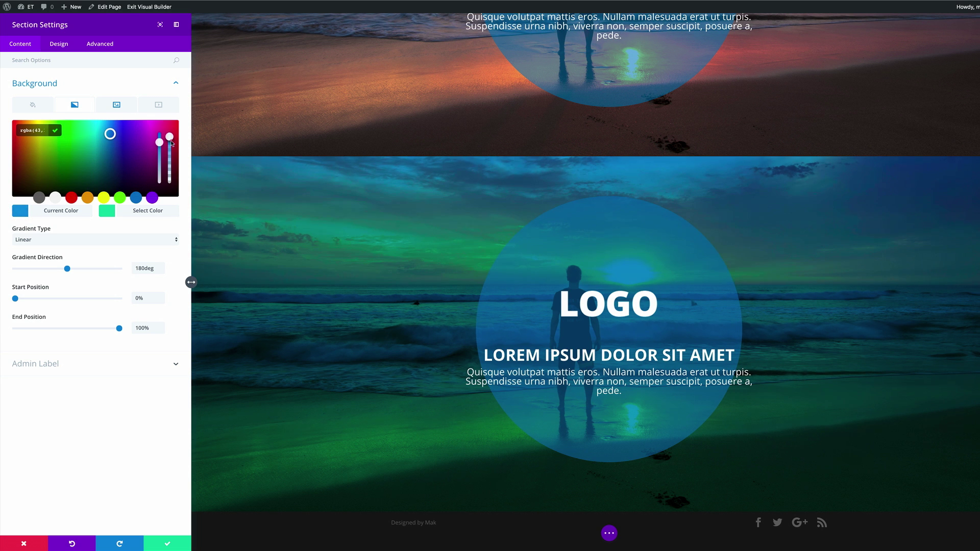
key("Return")
left_click(107, 211)
left_click(169, 137)
key("ctrl+a")
type("rgba(255,255,255,0)")
key("Return")
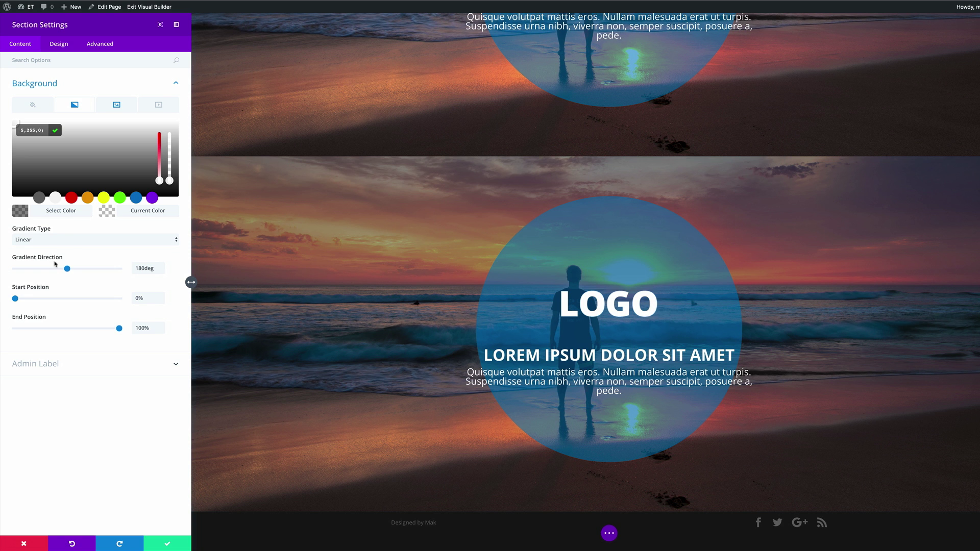
Step: Make the section gradient a centered radial with start and end positions of 34%, and save the section settings
left_click(61, 240)
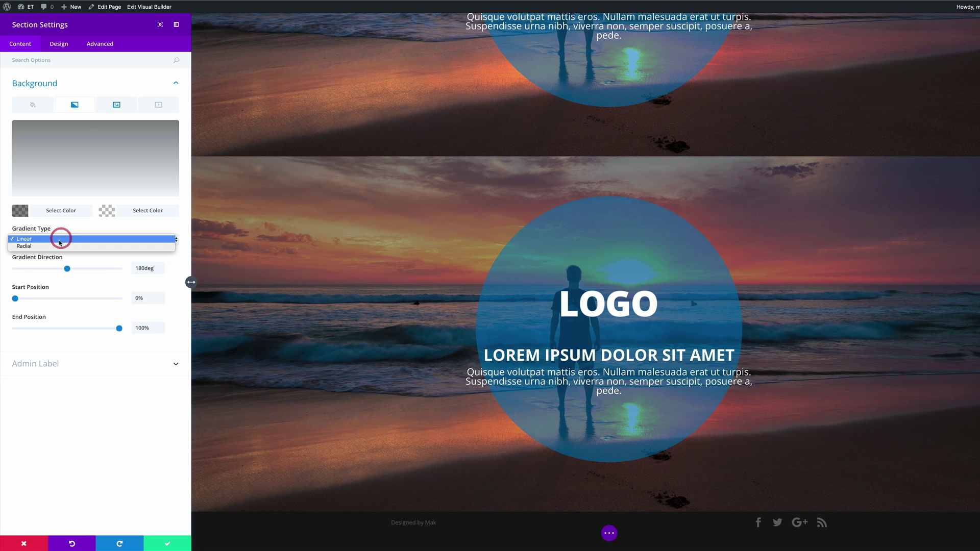
left_click(61, 248)
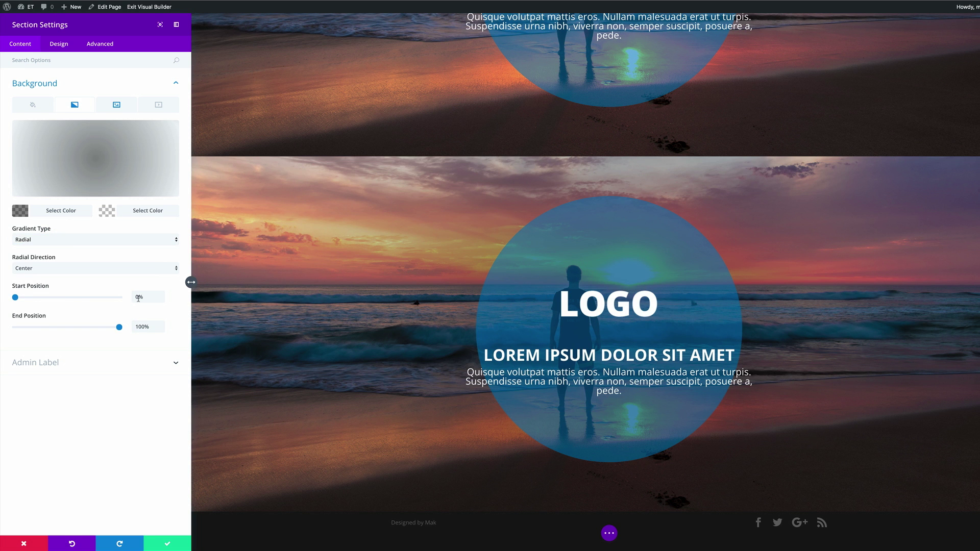
left_click_drag(139, 298, 127, 297)
type("34")
key("Tab")
type("34")
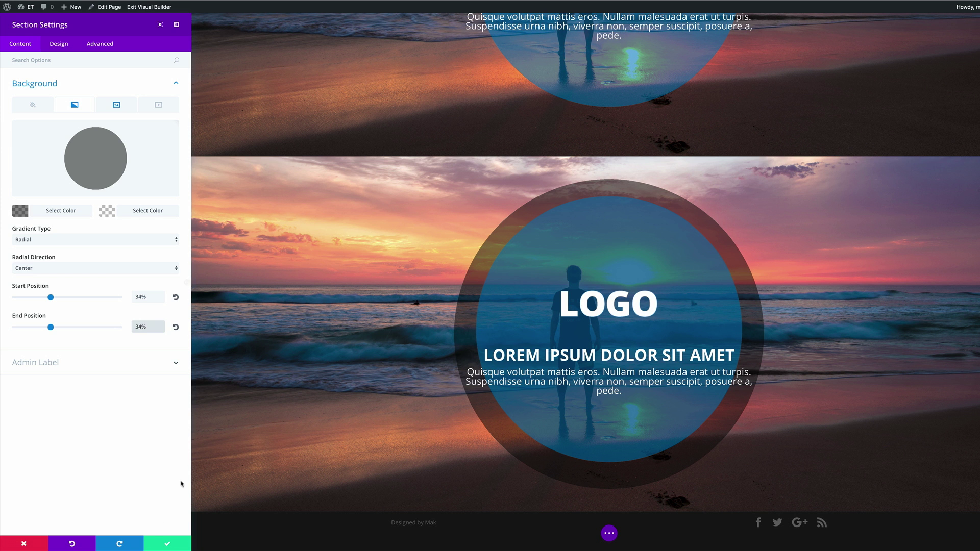
left_click(168, 544)
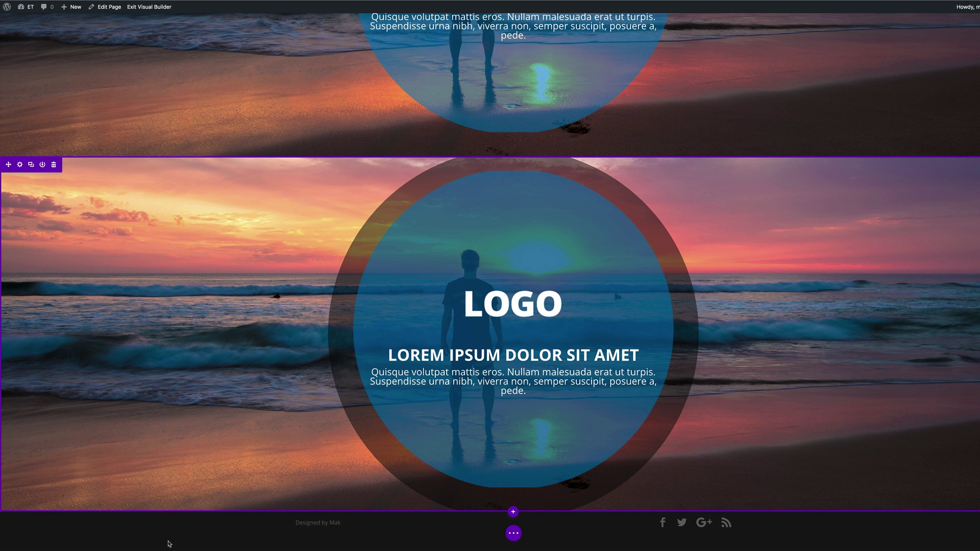
Step: Duplicate the section with the single blue circle and no dark ring
scroll(139, 137, "up", 5)
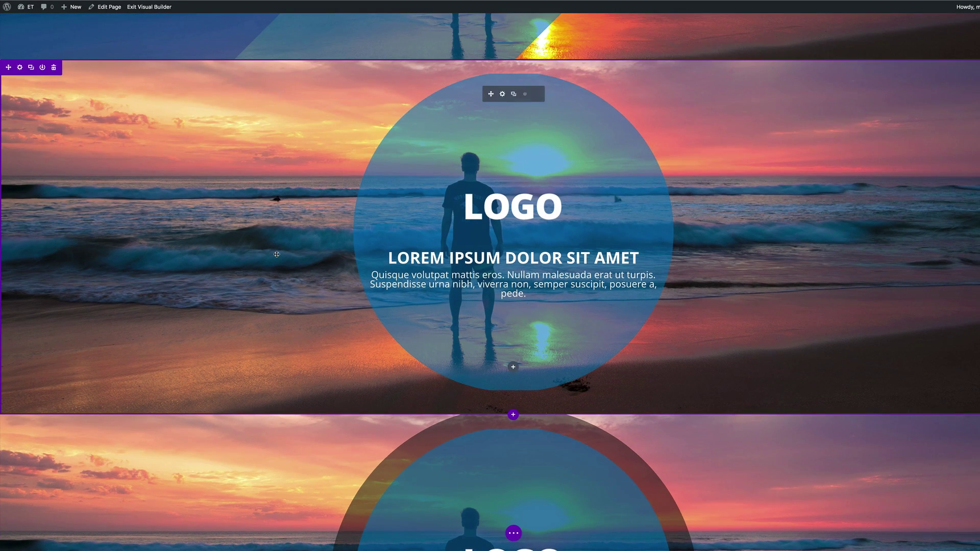
left_click(31, 68)
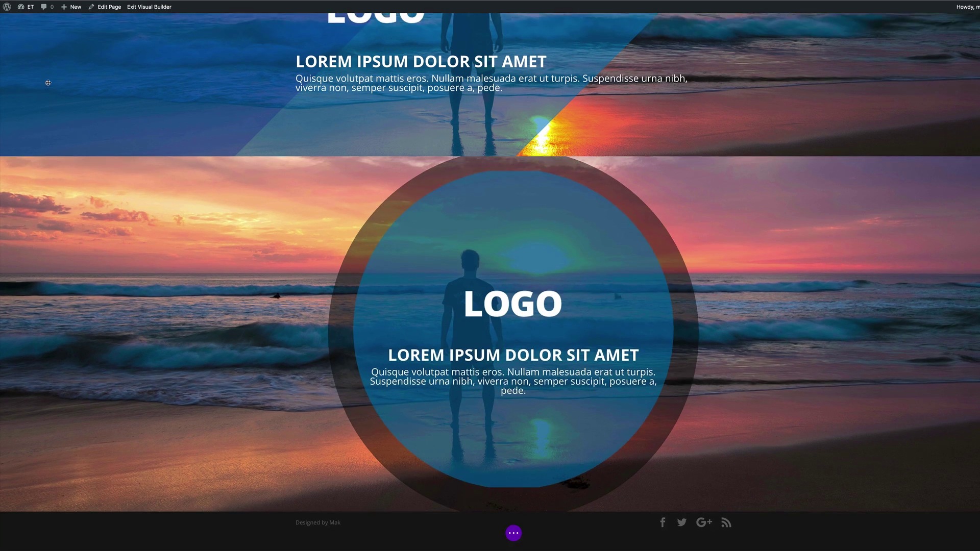
scroll(218, 267, "down", 1)
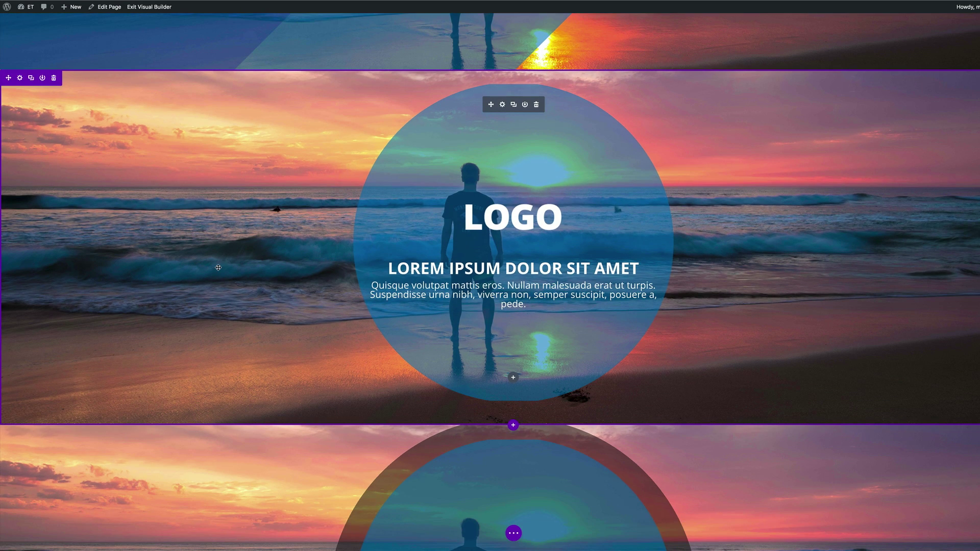
scroll(70, 393, "down", 5)
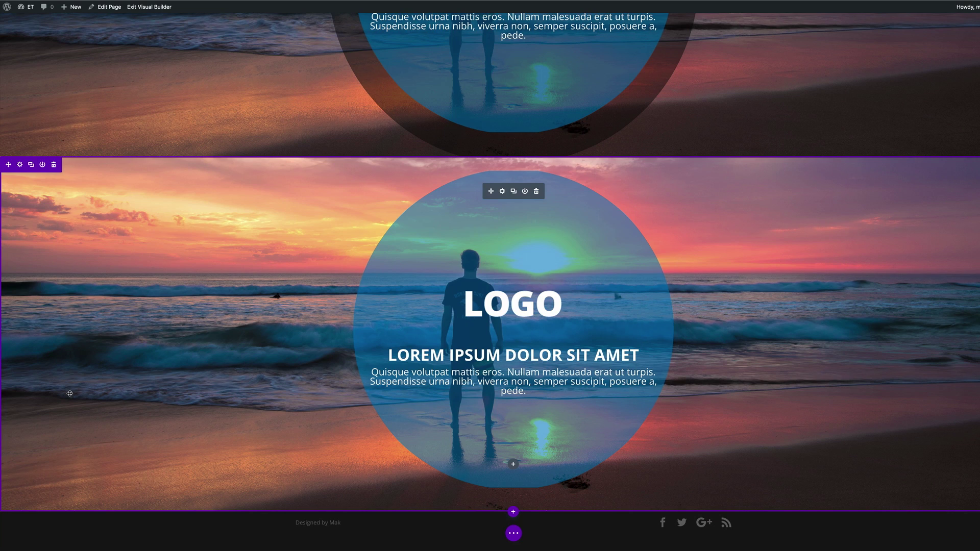
Step: Swap the header's radial gradient colors in the bottom section: transparent white as the first color, the semi-transparent blue as the second
left_click(503, 192)
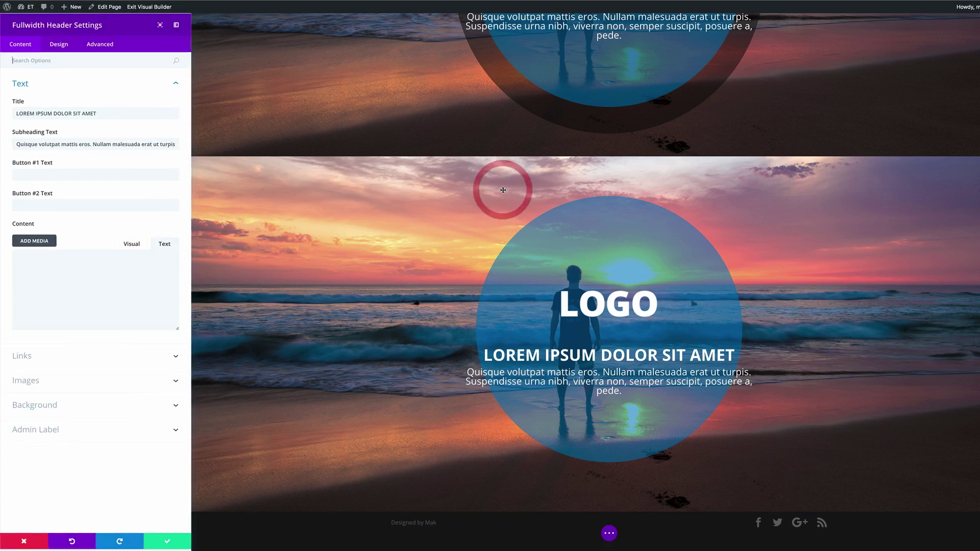
left_click(44, 405)
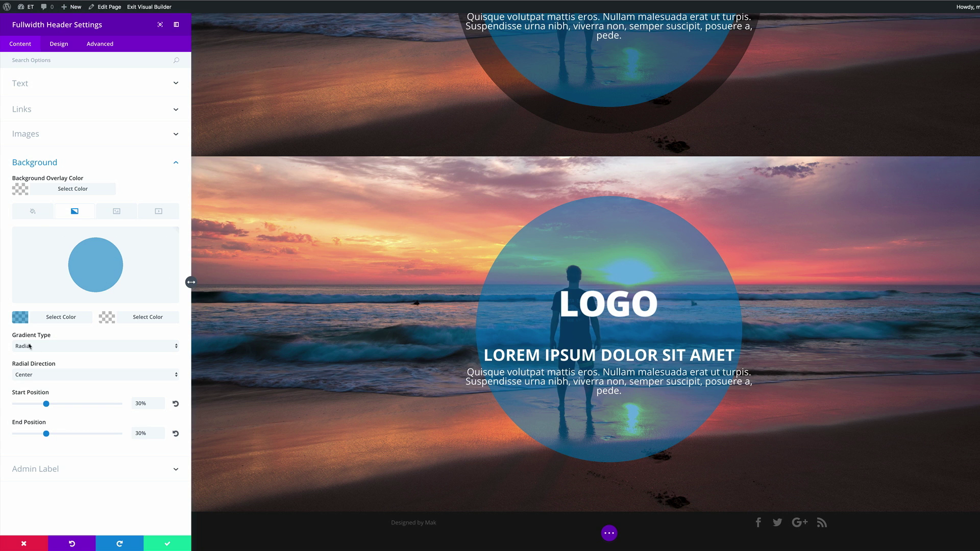
left_click(22, 319)
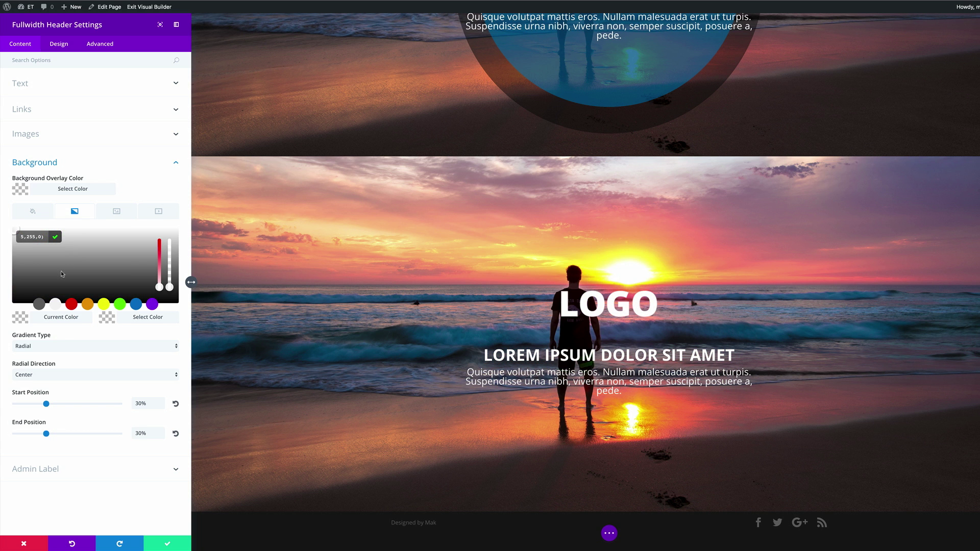
left_click(107, 318)
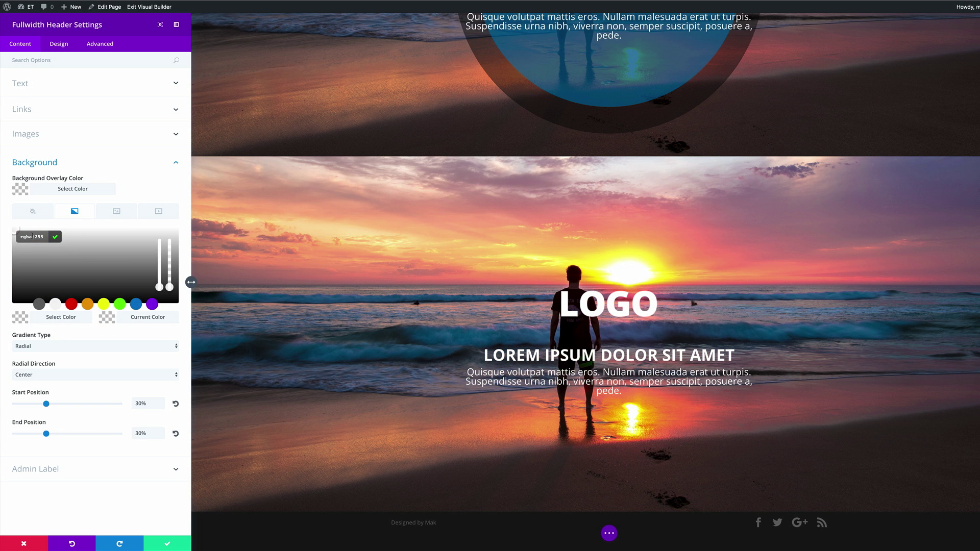
left_click(48, 236)
key("ctrl+a")
key("ctrl+v")
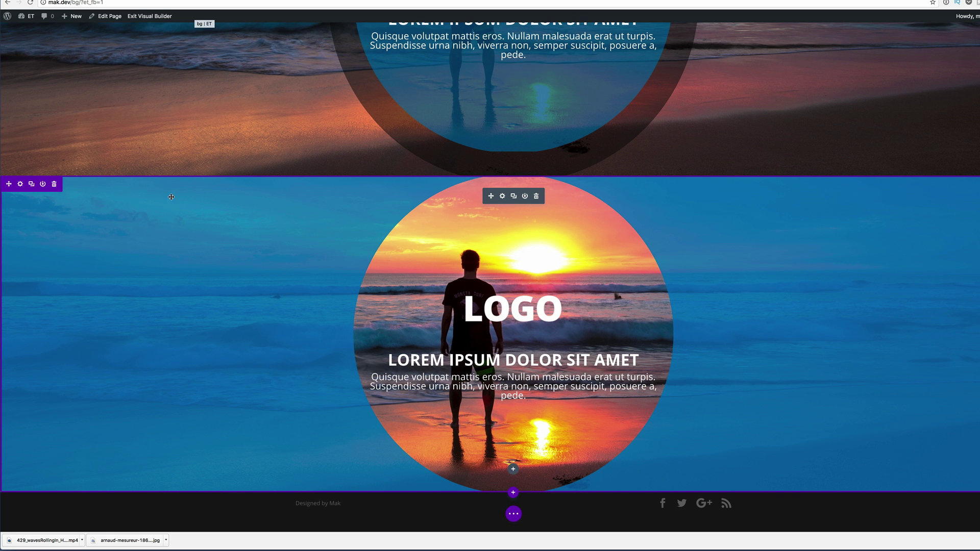
Step: Duplicate the section with the transparent circle on blue and open the background settings of the lower copy
left_click(32, 184)
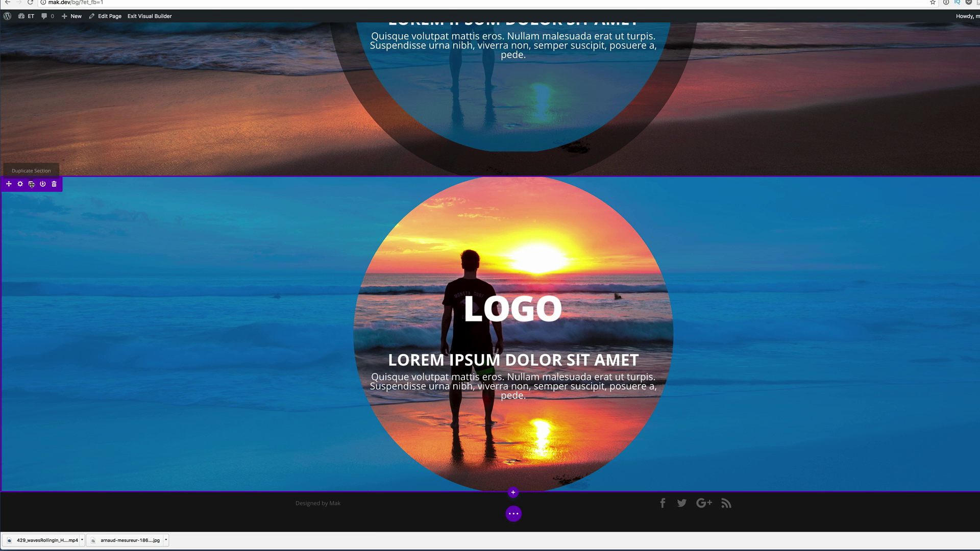
scroll(262, 376, "down", 5)
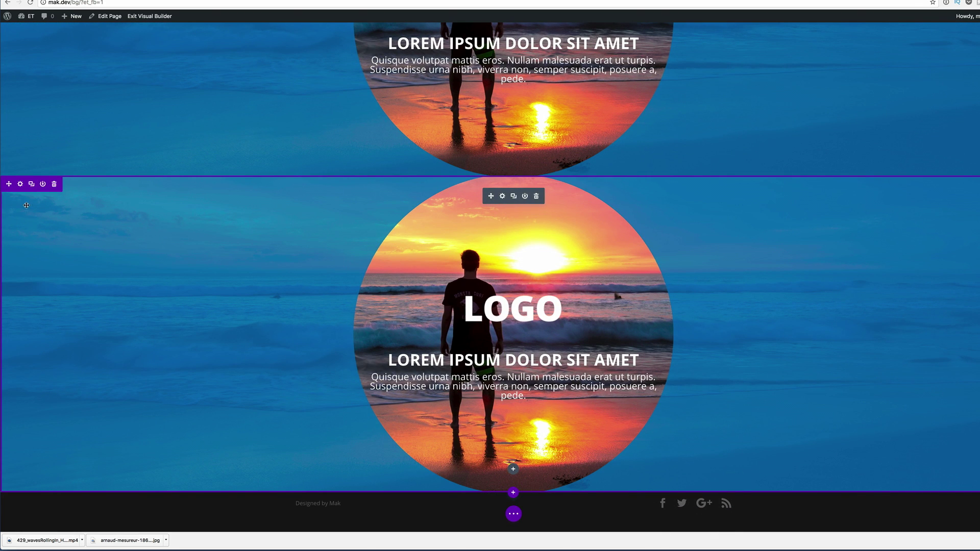
left_click(20, 184)
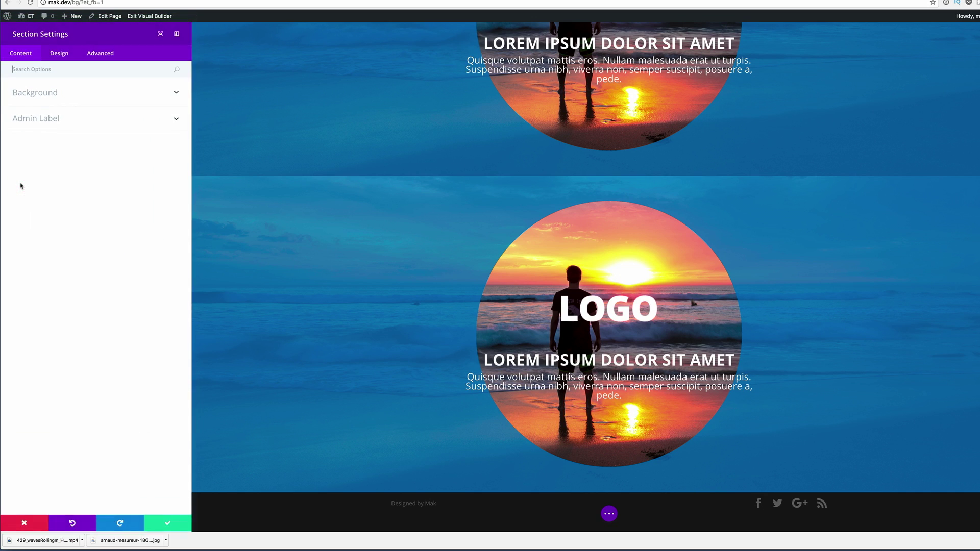
left_click(44, 85)
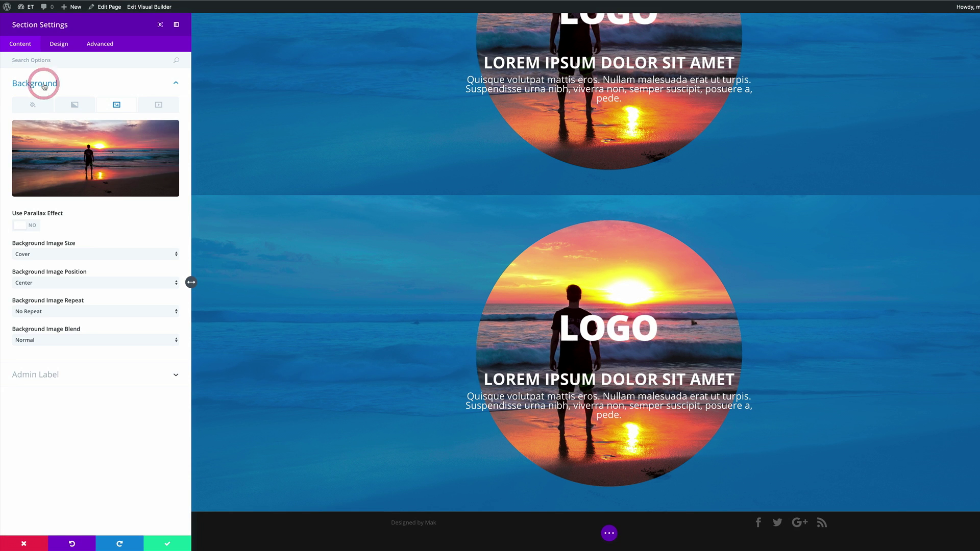
Step: Upload Ocean_Waves_slow_motion_videvo.mov from Downloads as the section's MP4 background video and save the section settings
left_click(160, 108)
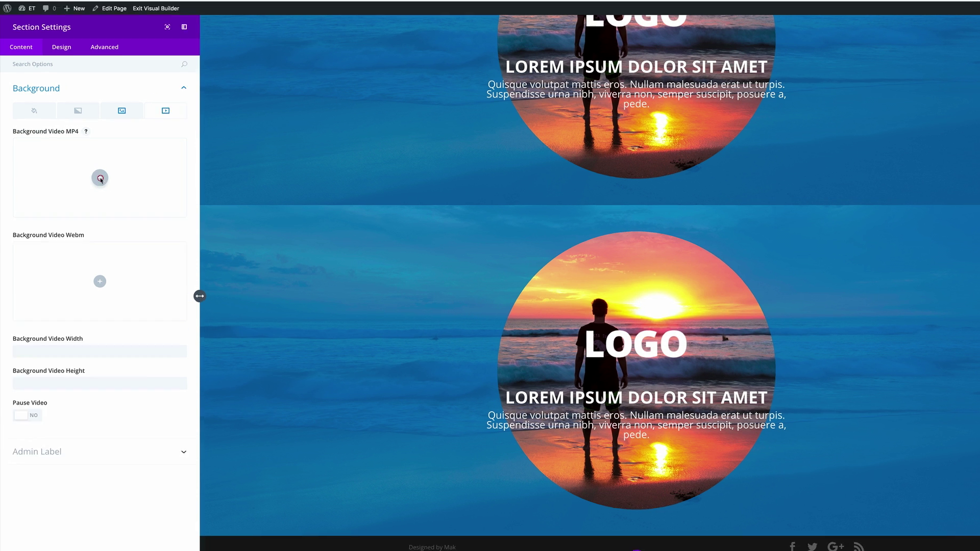
left_click(96, 169)
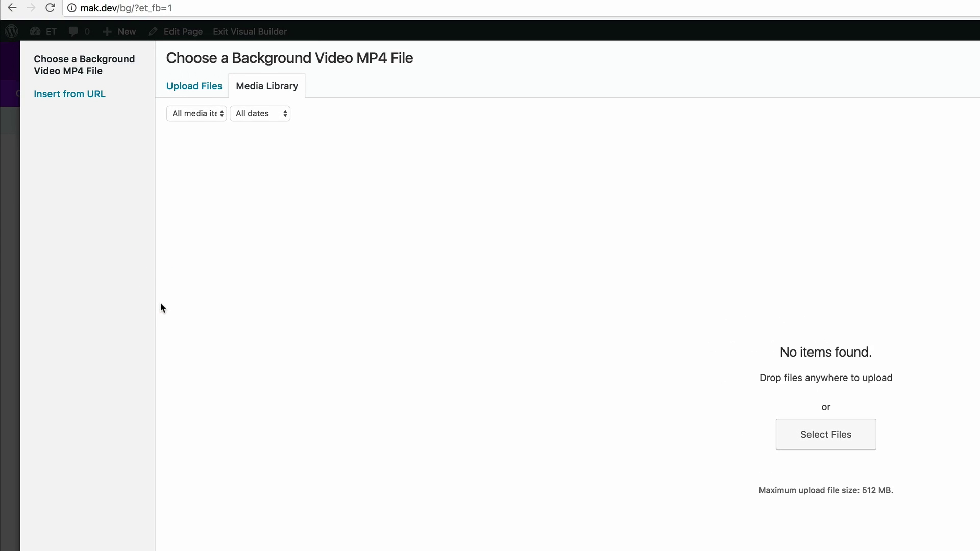
left_click(203, 89)
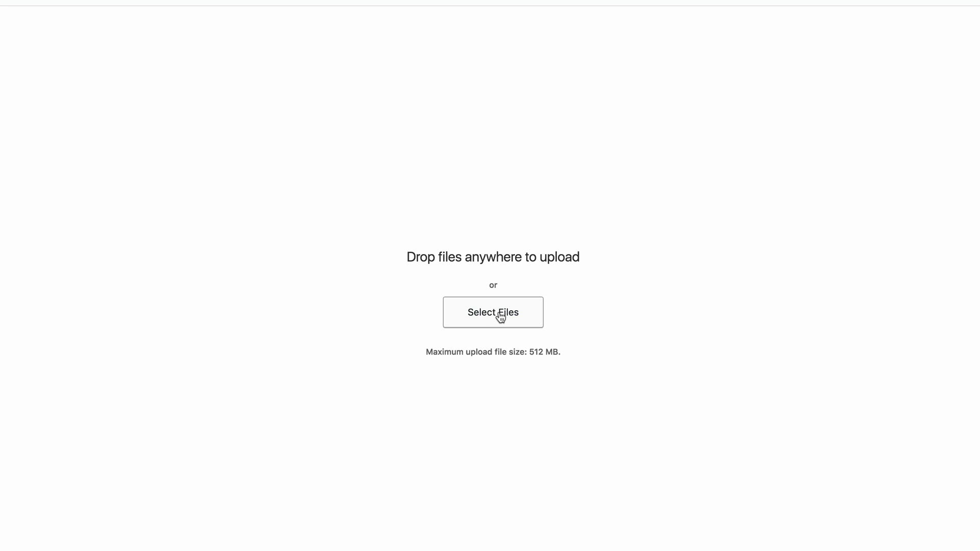
left_click(500, 316)
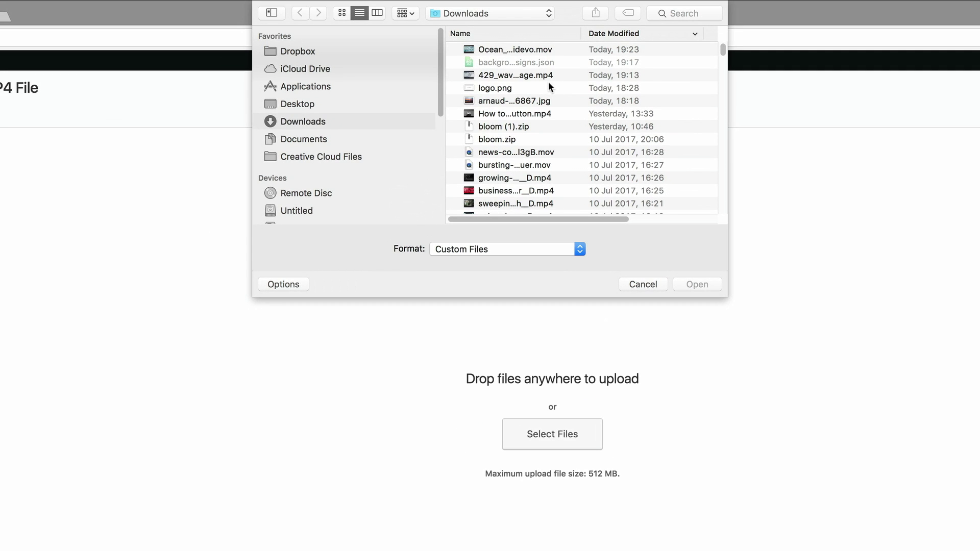
double_click(536, 48)
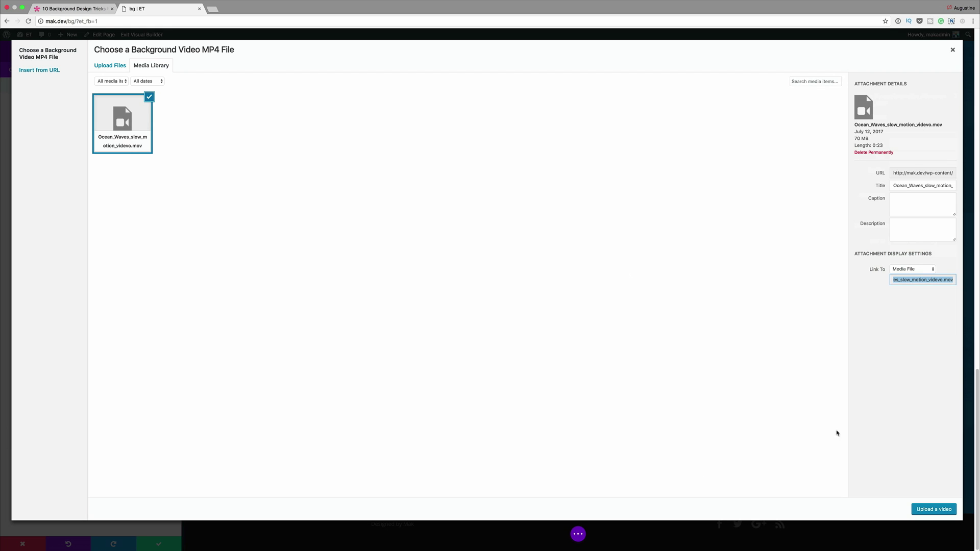
left_click(942, 510)
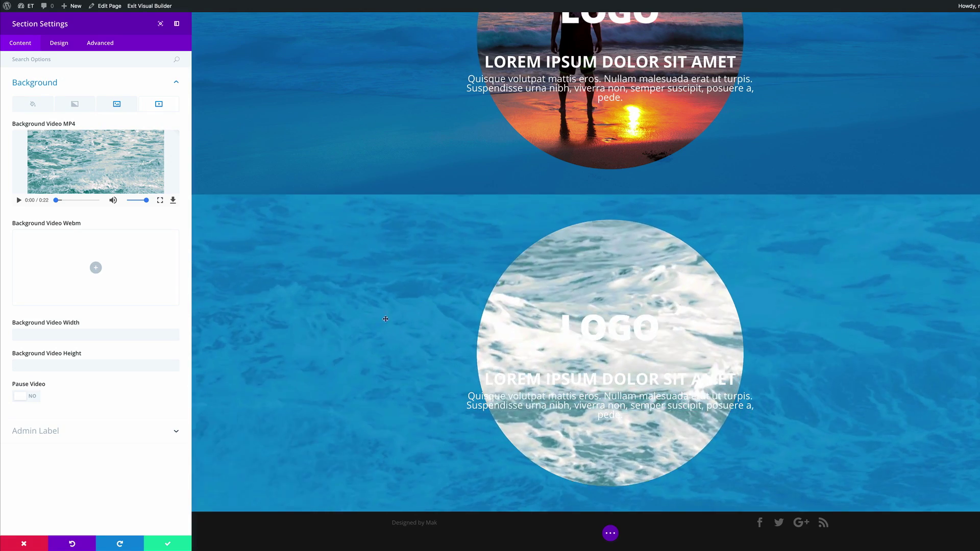
left_click(32, 103)
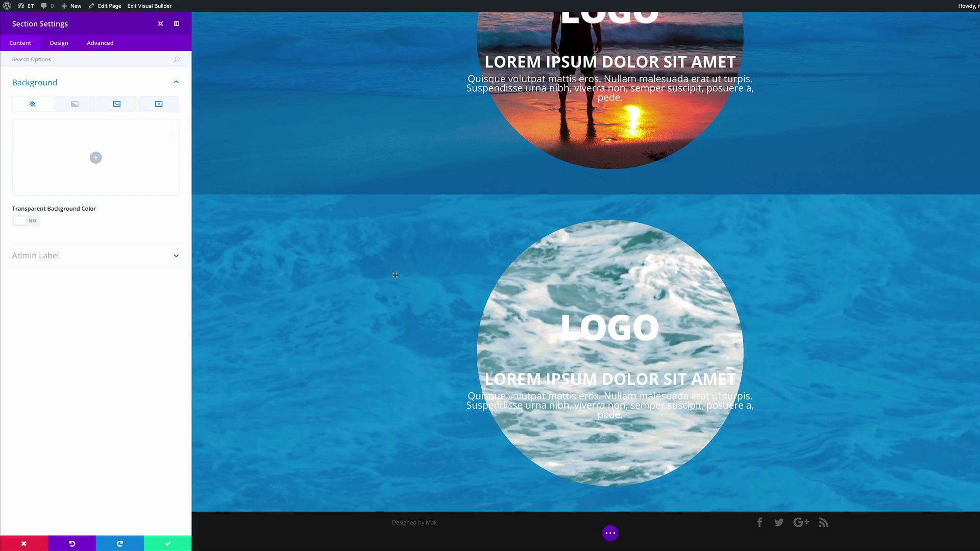
left_click(168, 543)
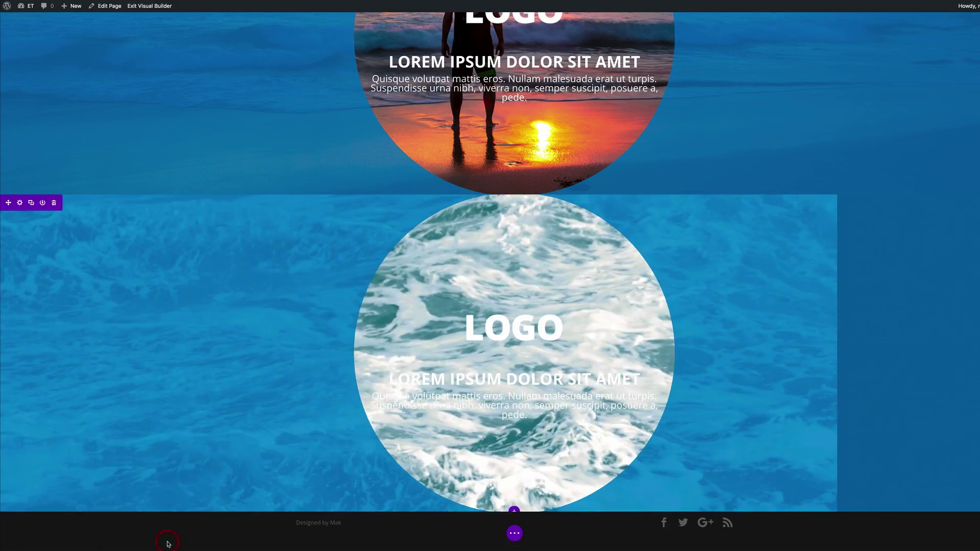
Step: Set the second gradient color of the video section's header to opaque #333333
mouse_move(505, 214)
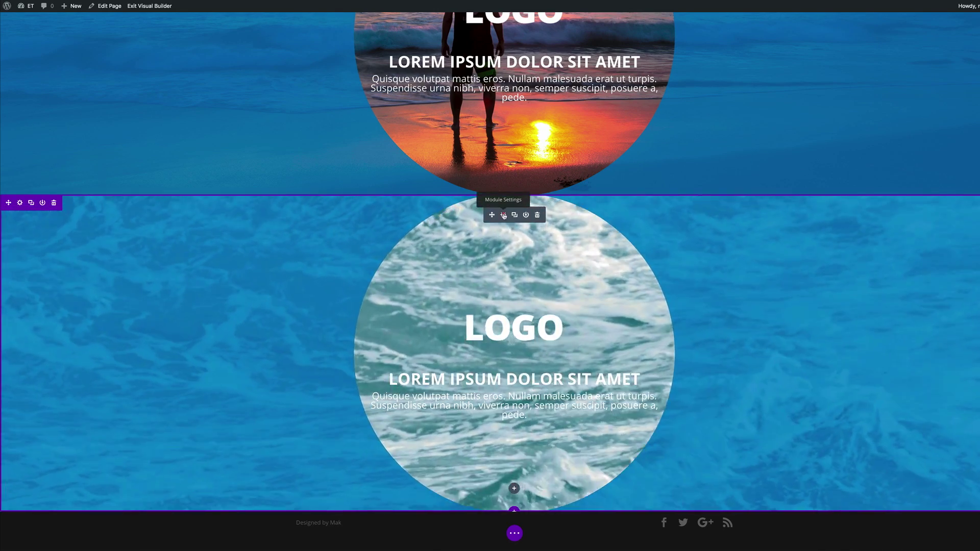
left_click(503, 215)
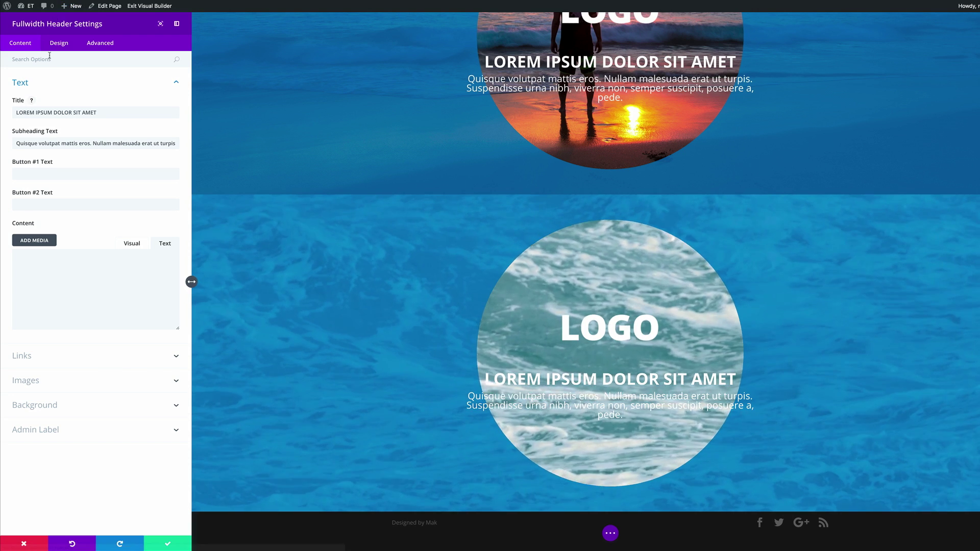
left_click(58, 407)
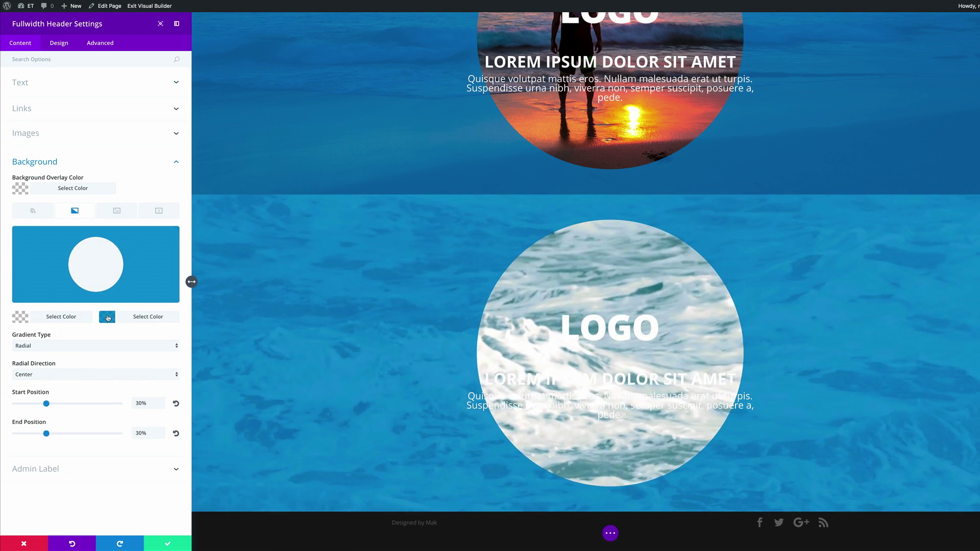
left_click(108, 318)
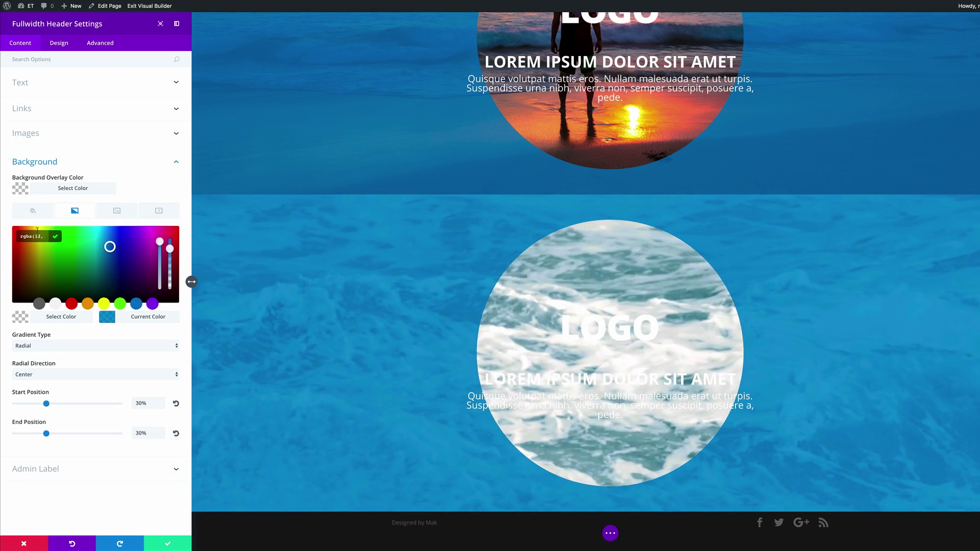
left_click_drag(176, 250, 170, 239)
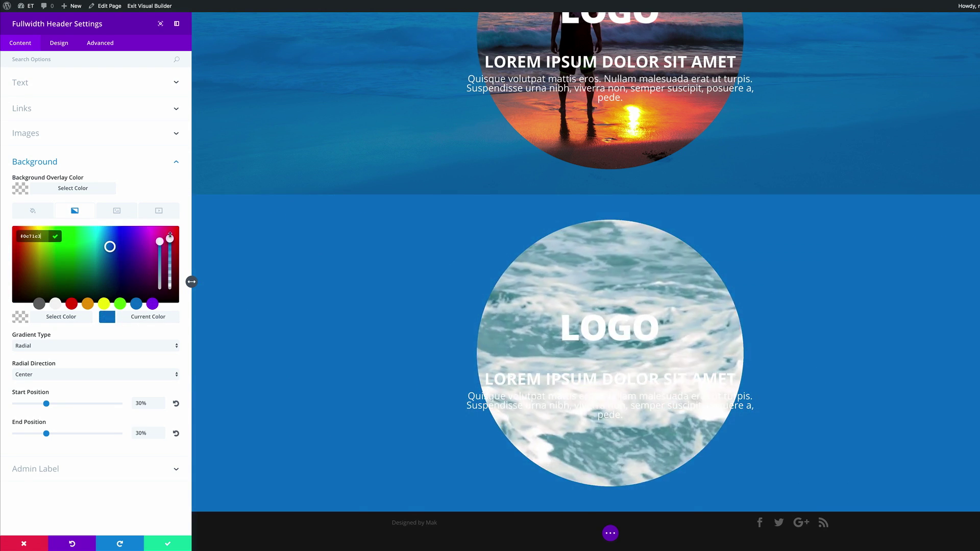
double_click(29, 236)
type("333333")
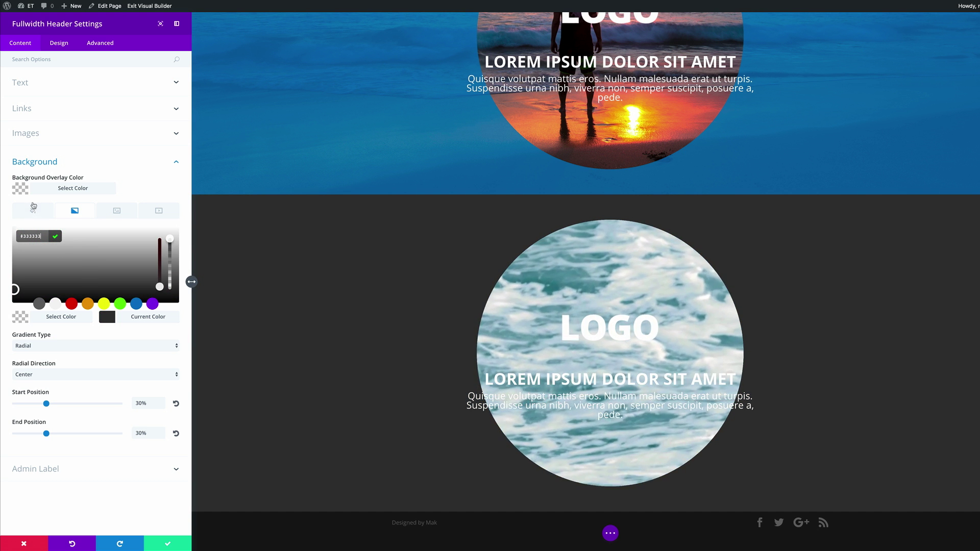
Step: Set the video header's first gradient color to the semi-transparent blue with 0.67 opacity and save the header settings
left_click(22, 318)
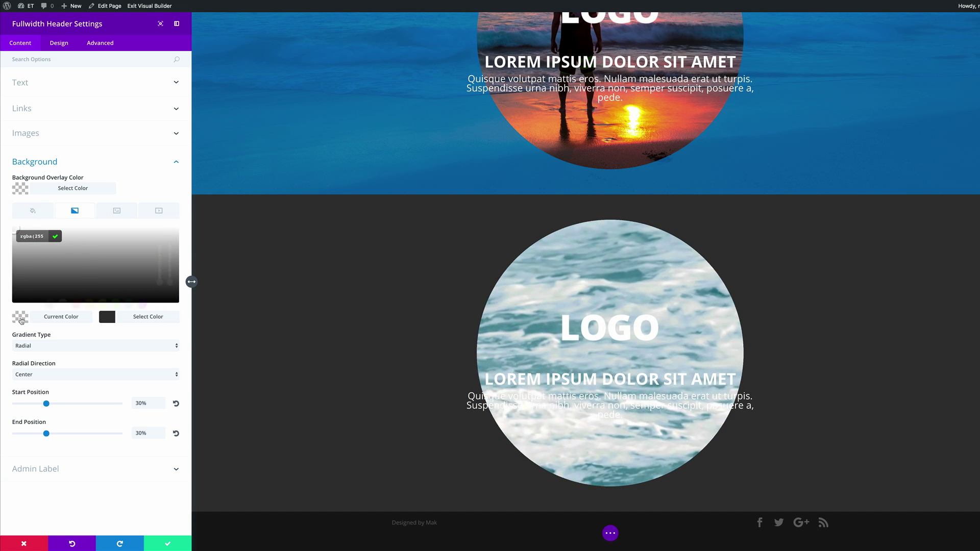
left_click(44, 236)
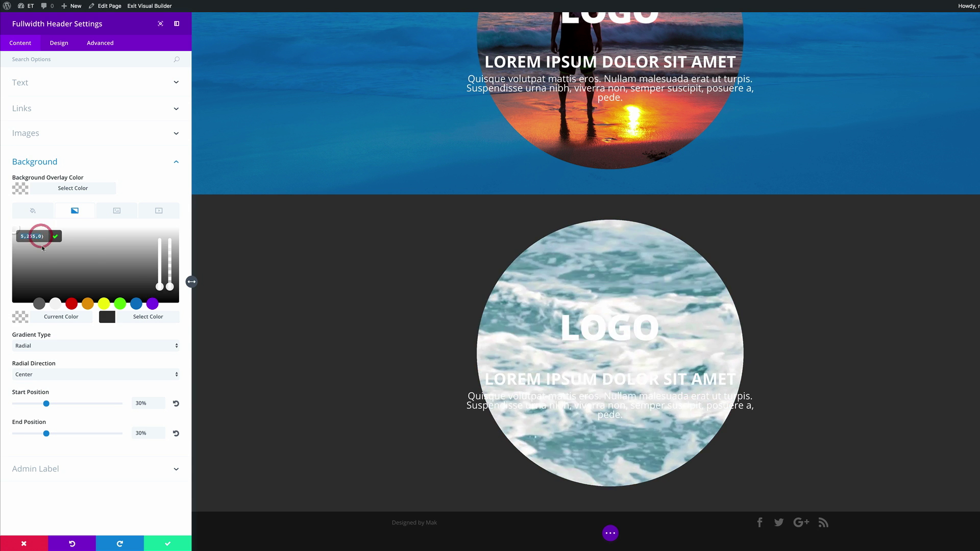
key("ctrl+v")
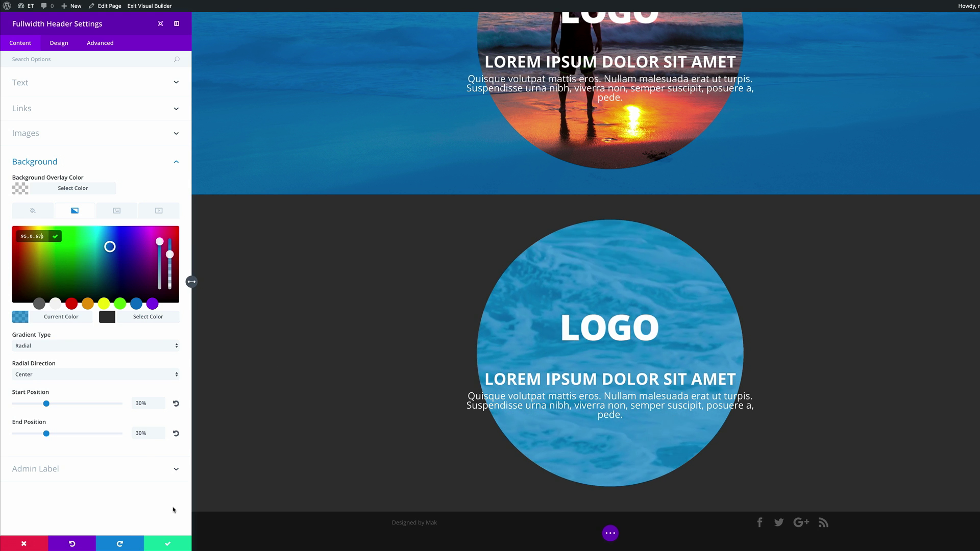
left_click(169, 545)
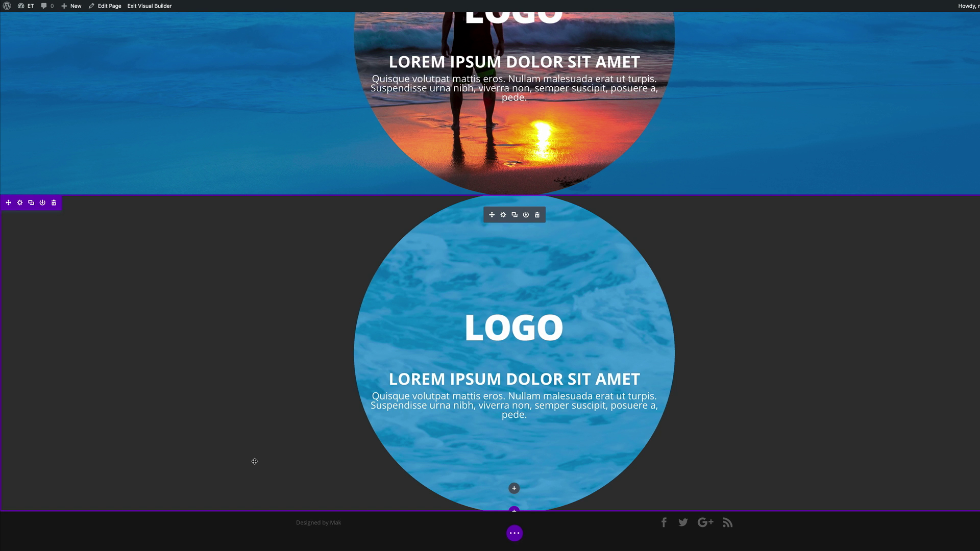
Step: Duplicate the sunset section with the transparent circle on blue and move the copy below the video section
scroll(255, 461, "up", 3)
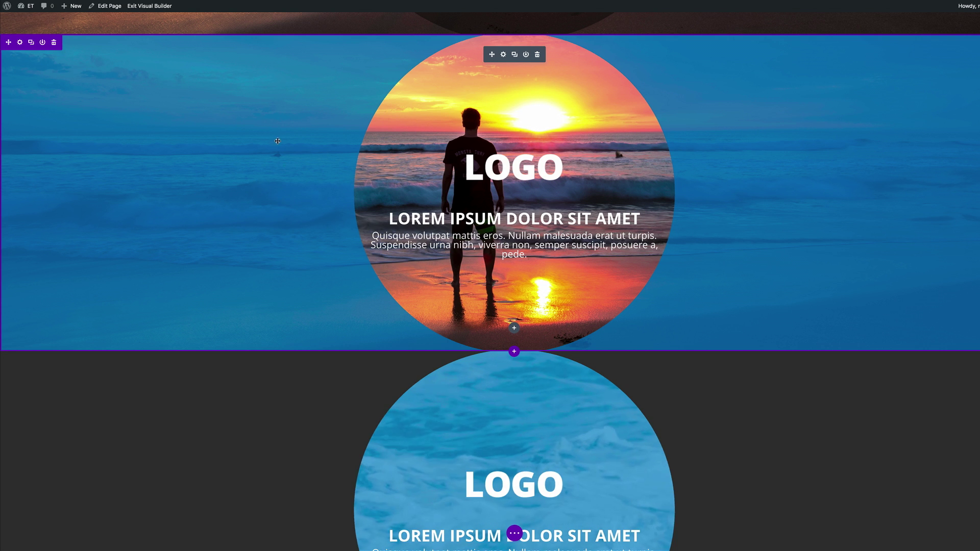
left_click(32, 43)
scroll(192, 91, "down", 3)
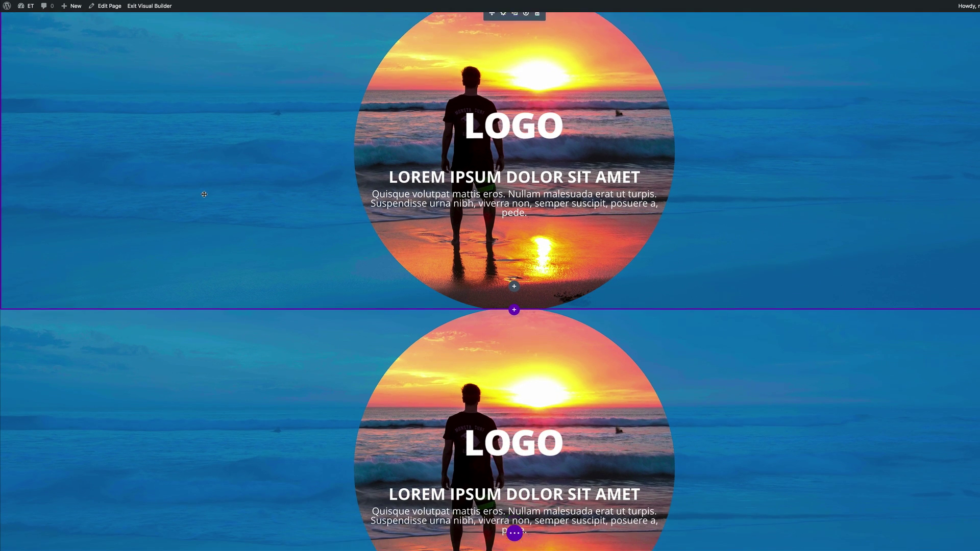
left_click_drag(8, 249, 94, 388)
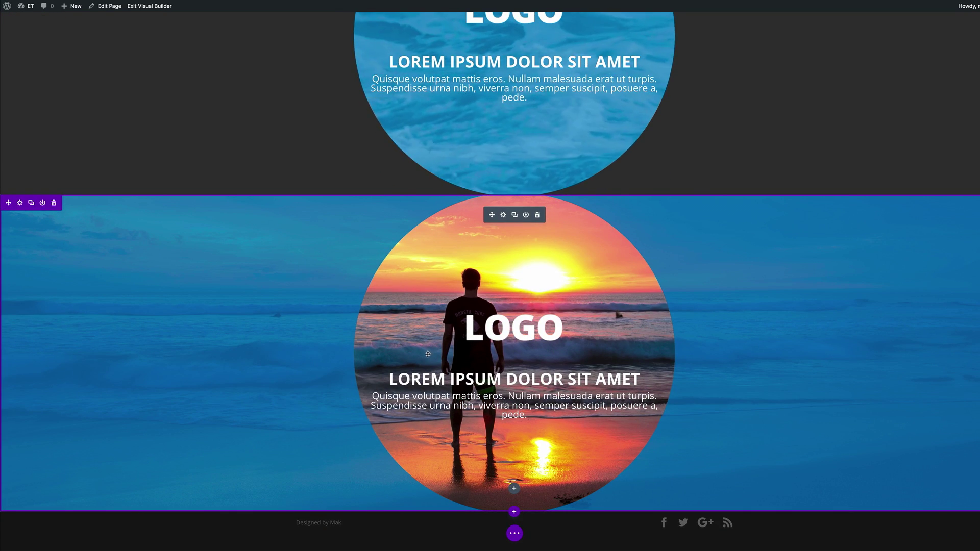
Step: Set the radial direction of the bottom header's background gradient to Right
left_click(504, 215)
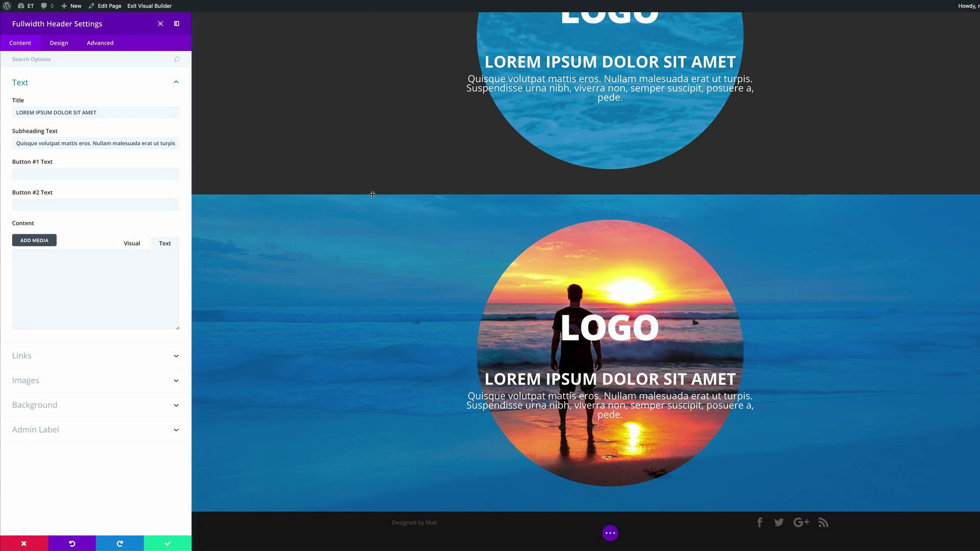
left_click(48, 405)
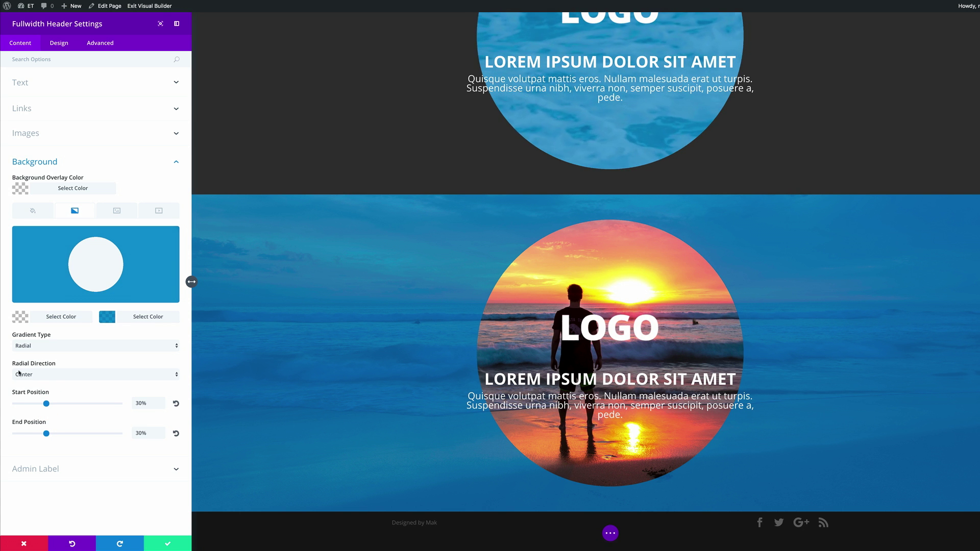
left_click(56, 377)
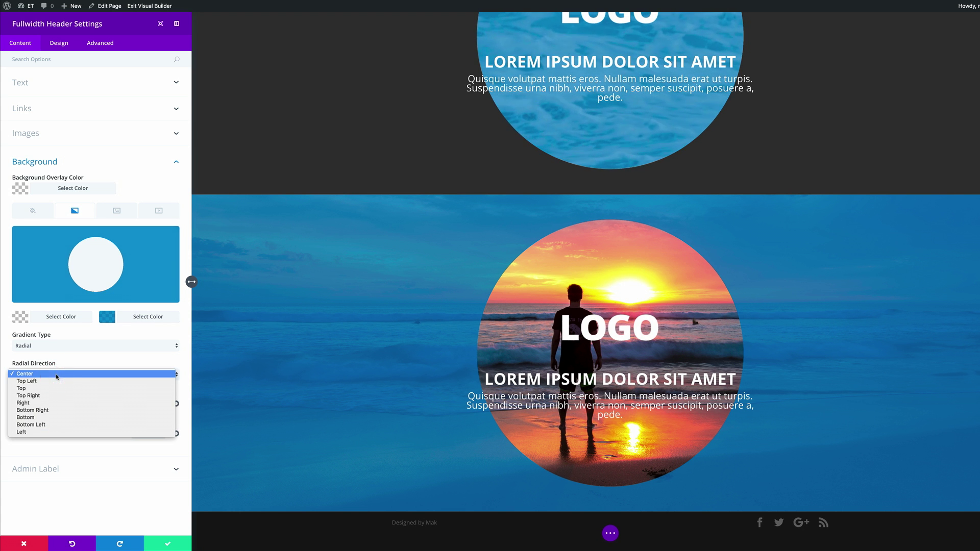
left_click(49, 403)
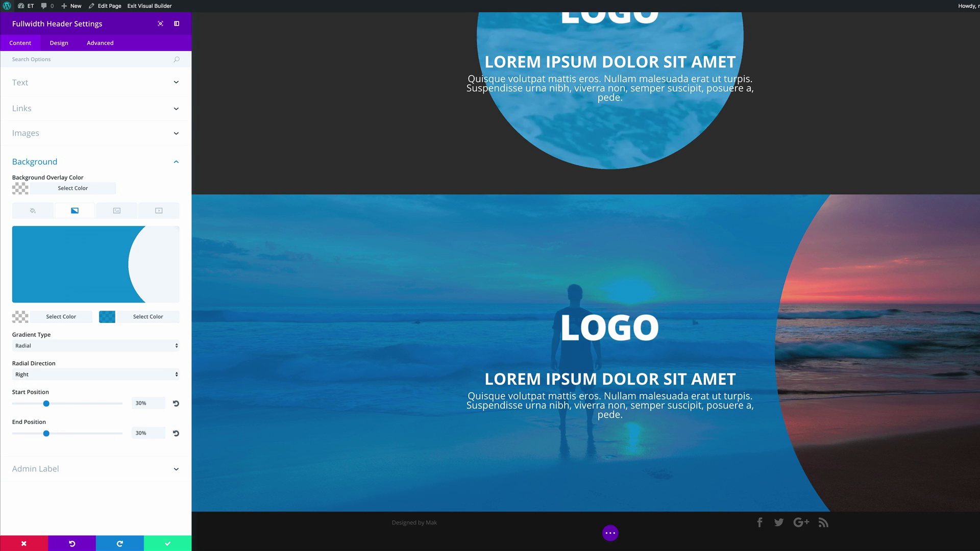
Step: Set the bottom header's text and logo orientation to Left and save the header settings
left_click(58, 44)
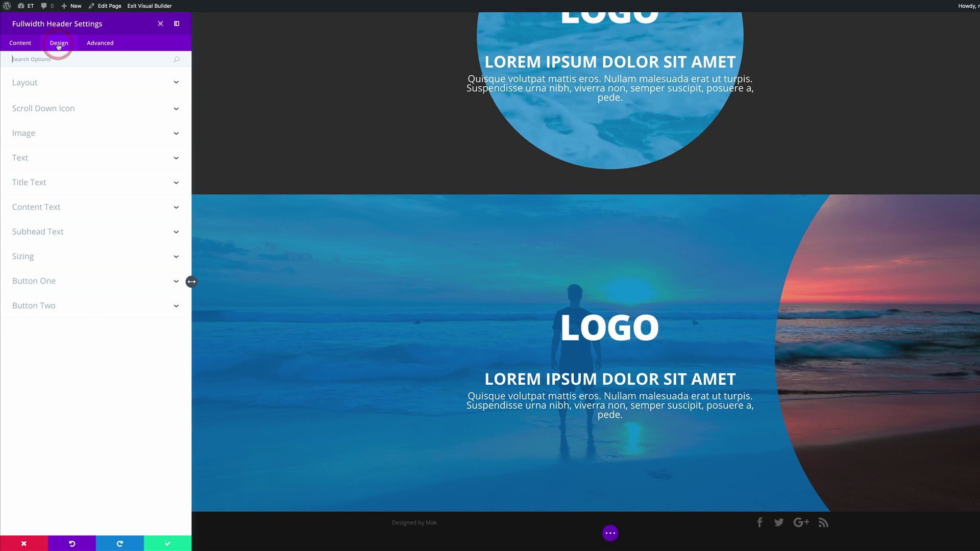
left_click(35, 83)
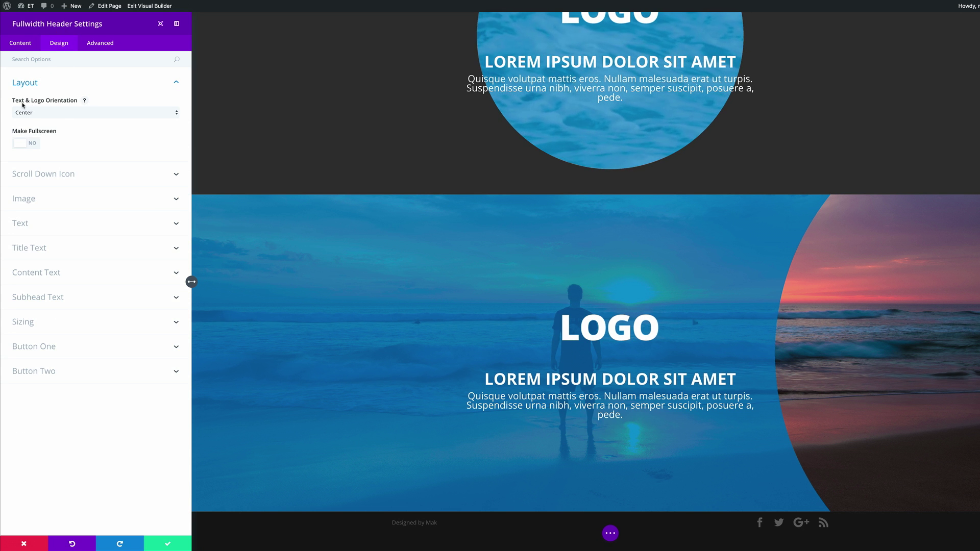
left_click(60, 114)
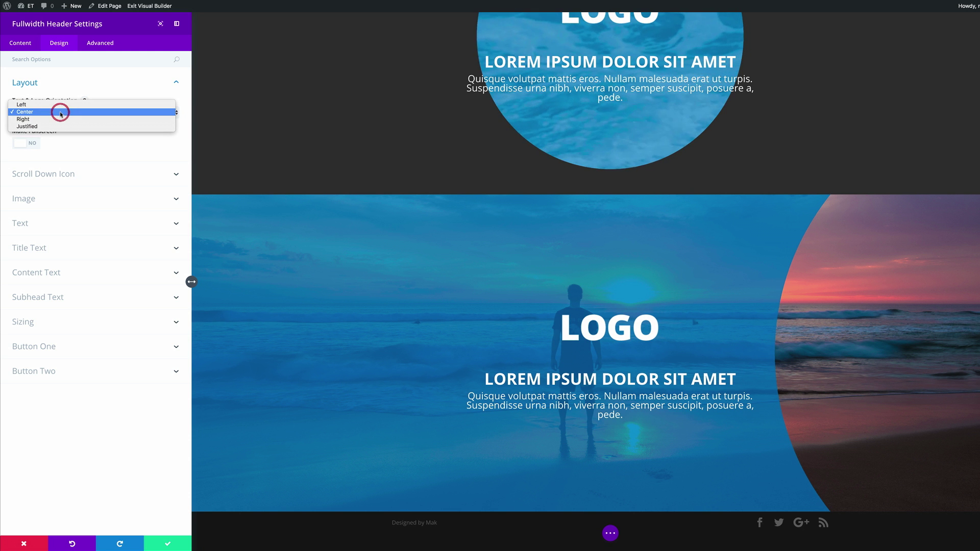
left_click(60, 105)
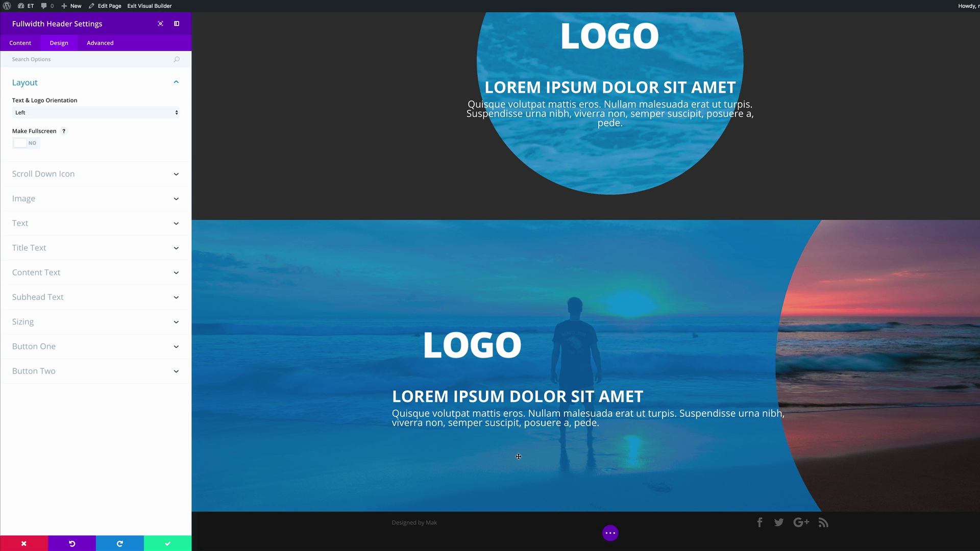
left_click(168, 543)
Step: Duplicate the first section with the single diagonal blue gradient and move the copy to the end of the page
scroll(213, 284, "up", 10)
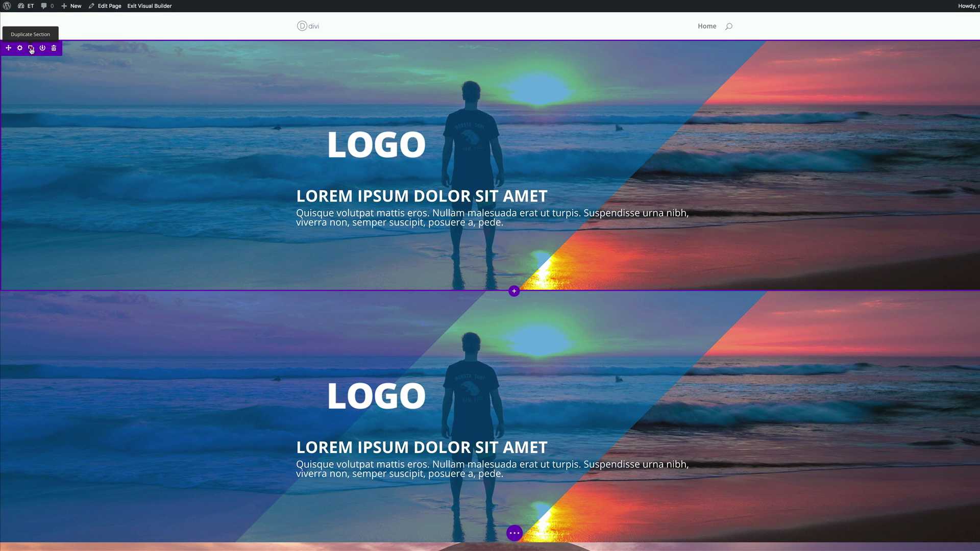
left_click(31, 48)
scroll(15, 97, "down", 2)
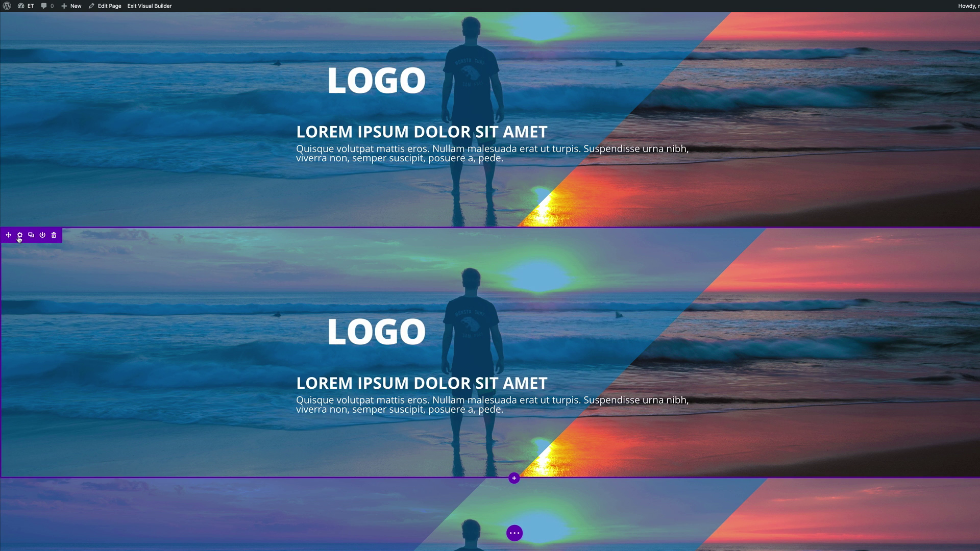
scroll(478, 339, "down", 5)
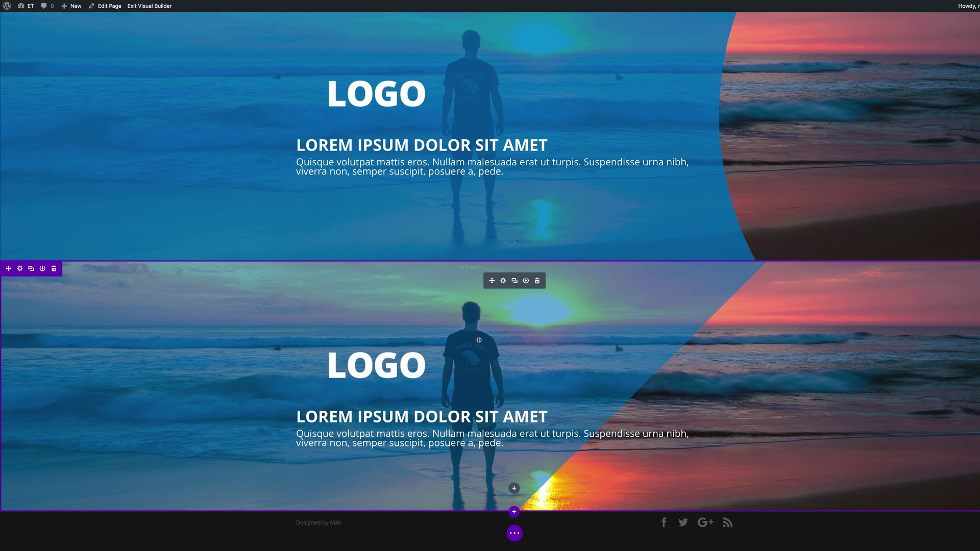
Step: Set the bottom header's gradient colors to black with 0.55 opacity as the first and fully transparent black as the second
left_click(503, 280)
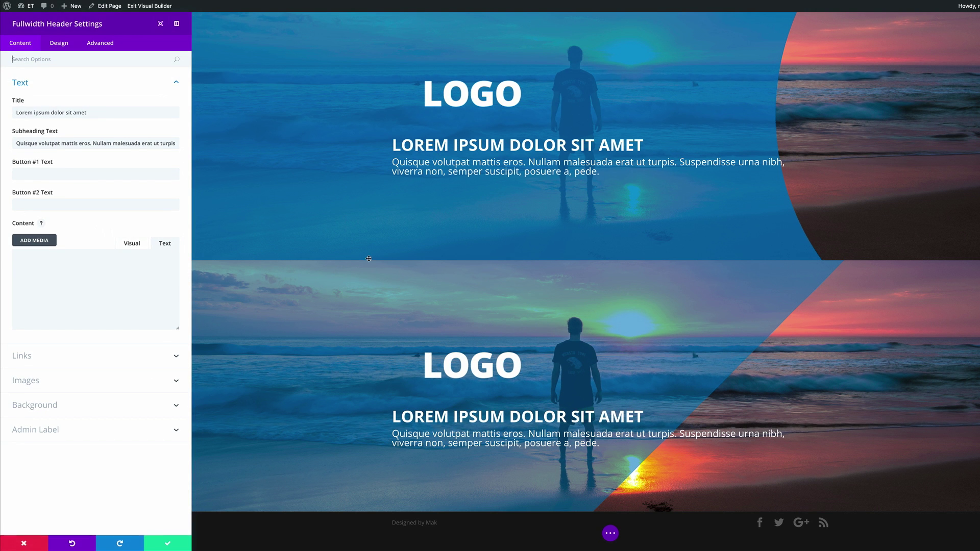
left_click(58, 406)
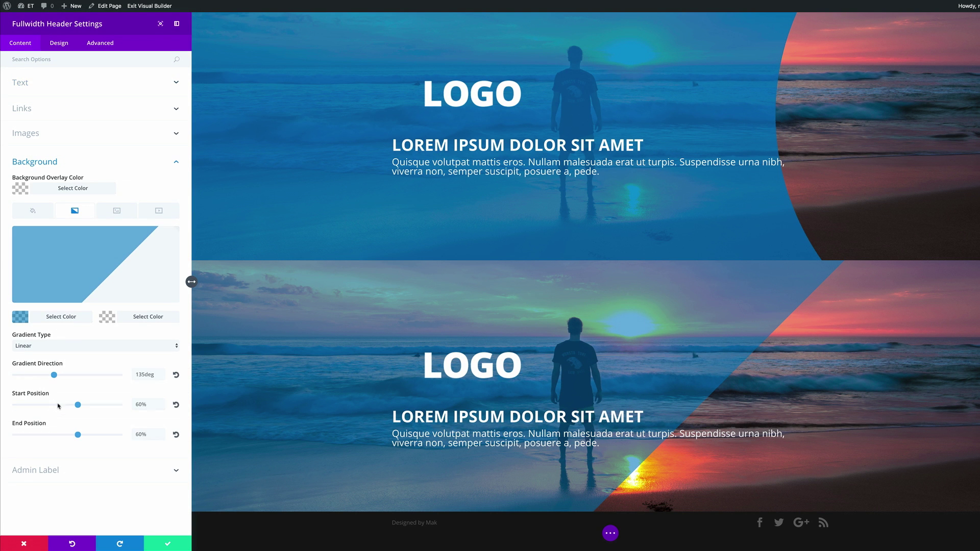
left_click(20, 317)
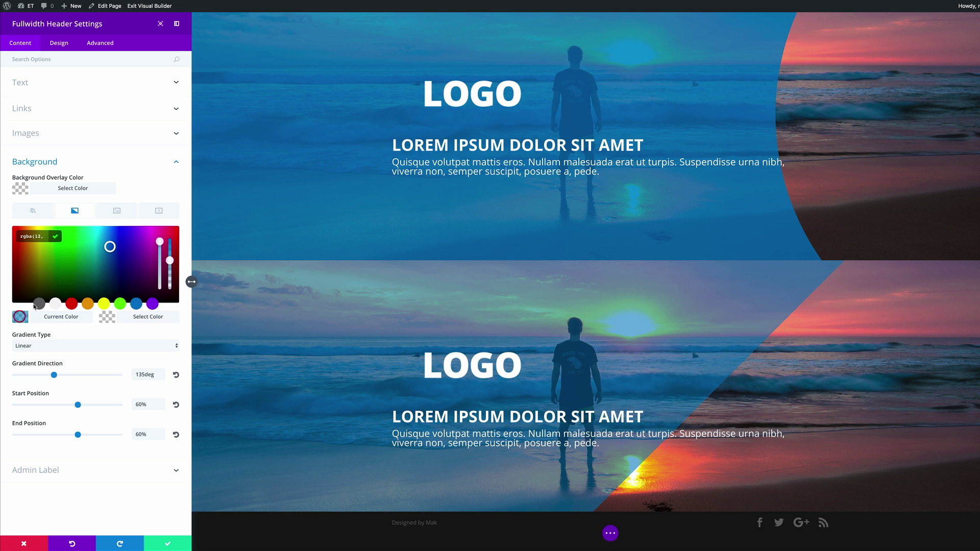
key("ctrl+v")
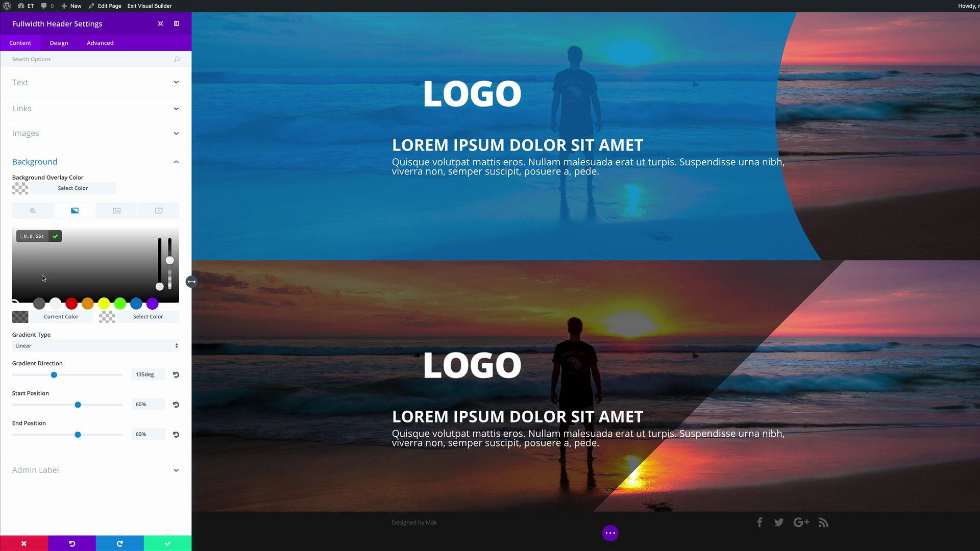
left_click(107, 317)
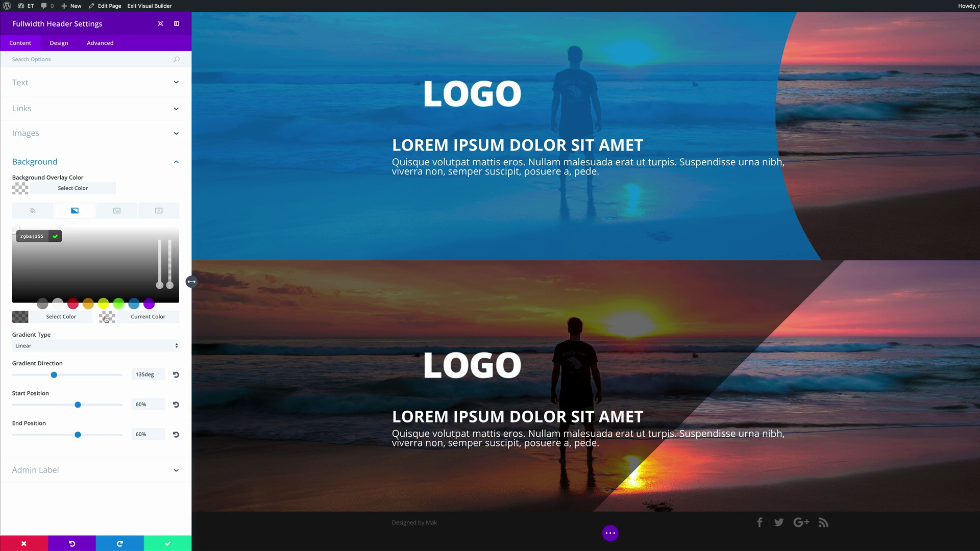
left_click_drag(34, 233, 39, 233)
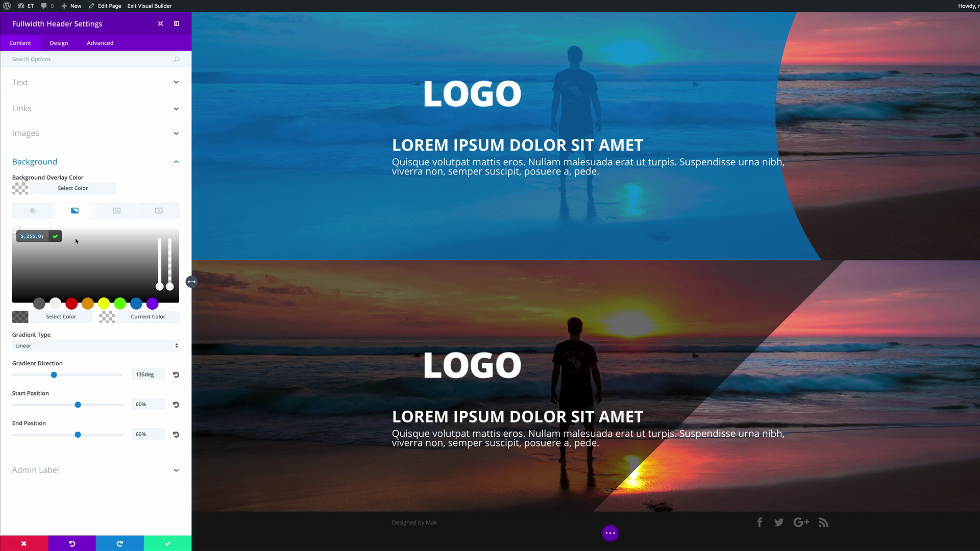
key("ctrl+v")
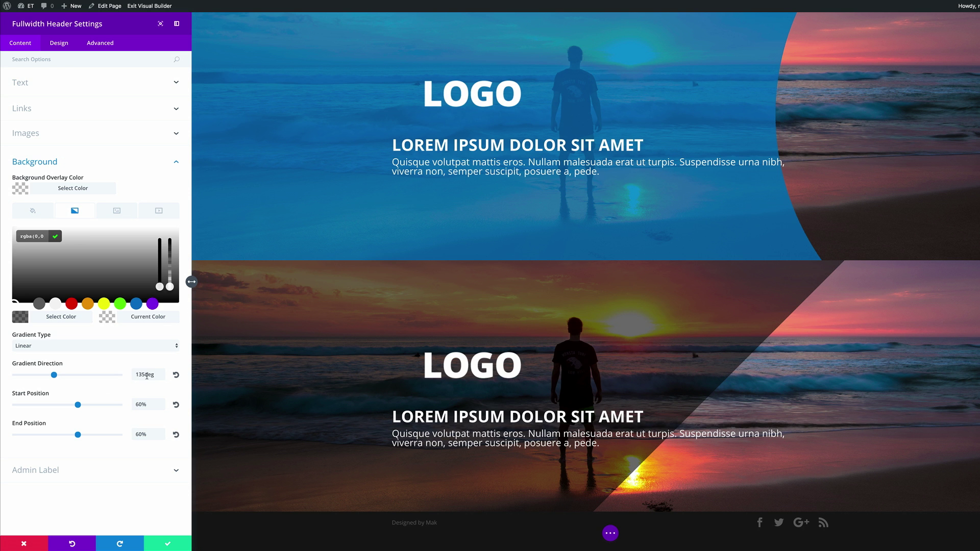
Step: Set the bottom header's linear gradient direction to 90deg, start position to 38% and end position to 85%, and save the header settings
left_click_drag(145, 374, 133, 374)
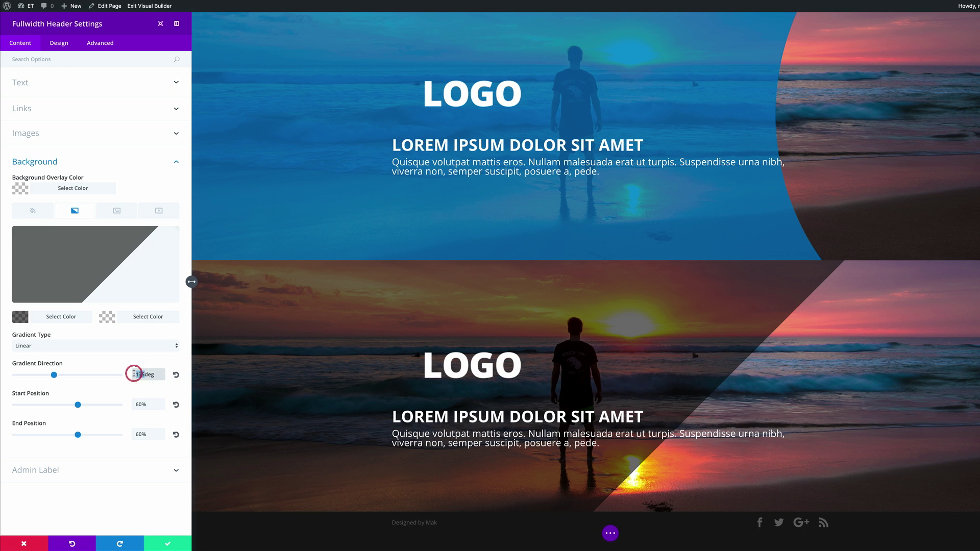
type("90")
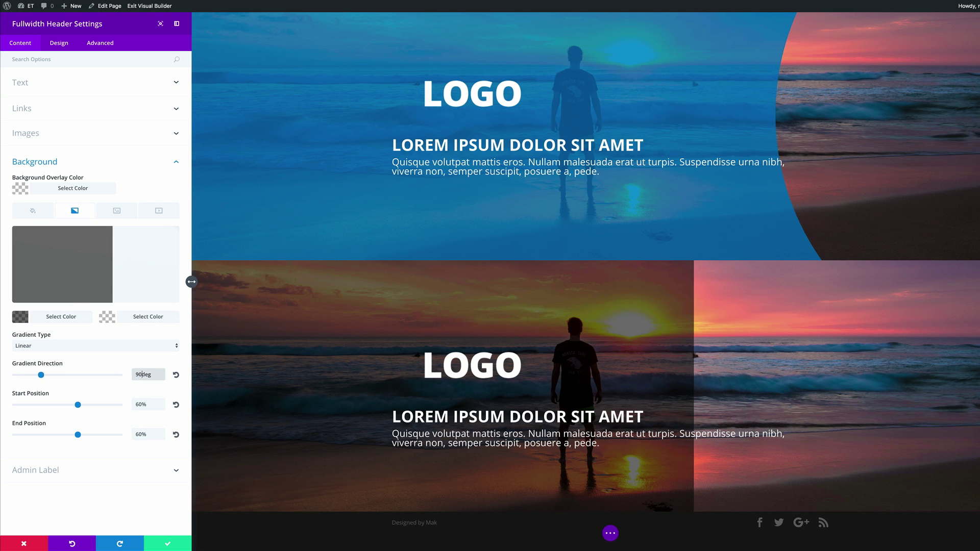
left_click(141, 403)
double_click(140, 404)
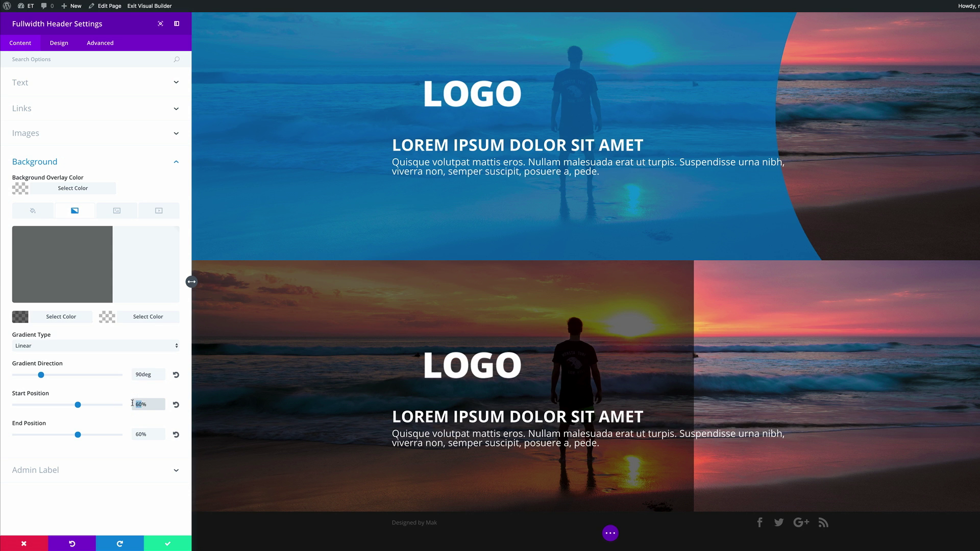
type("38")
double_click(139, 434)
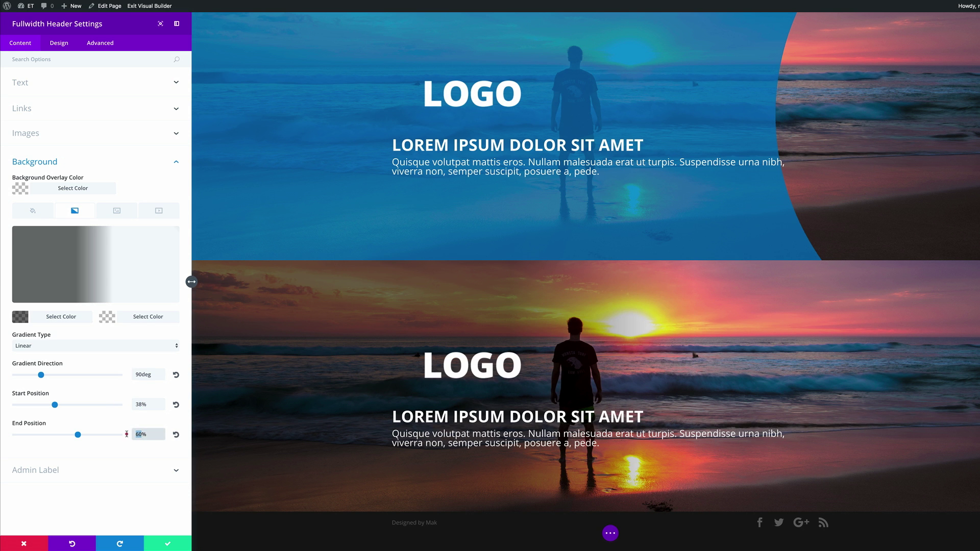
type("85")
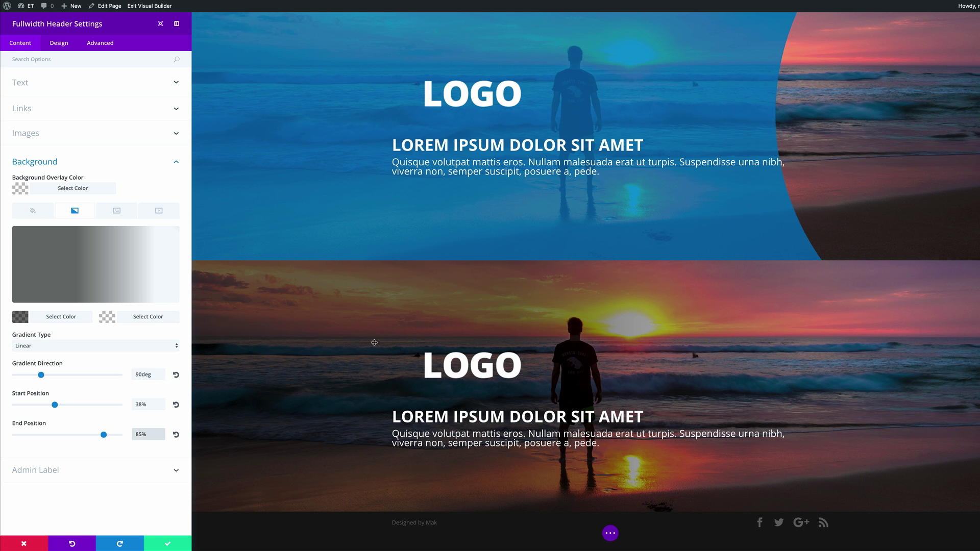
left_click(169, 545)
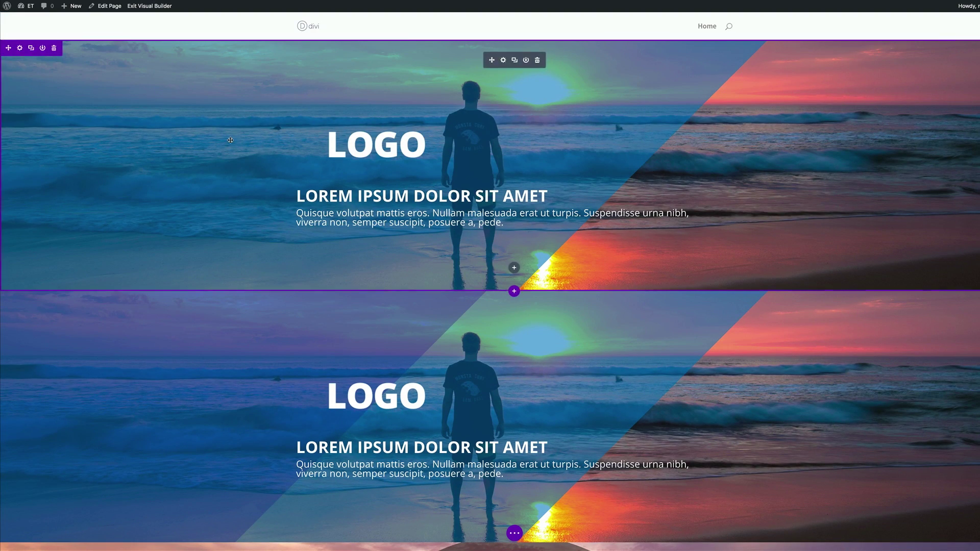
Step: Duplicate the first section, move the copy to the end of the page, and set its header's first gradient color to semi-transparent black
left_click(31, 48)
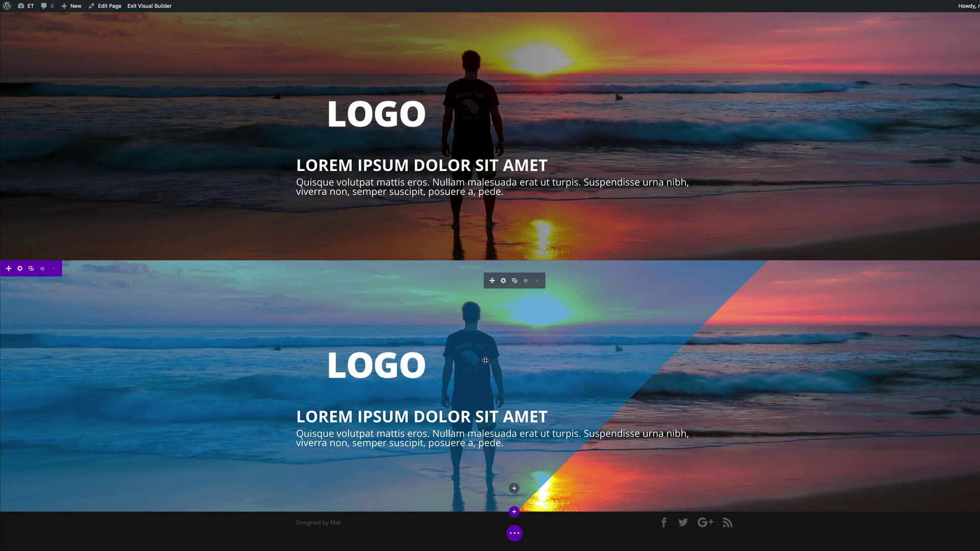
left_click(504, 281)
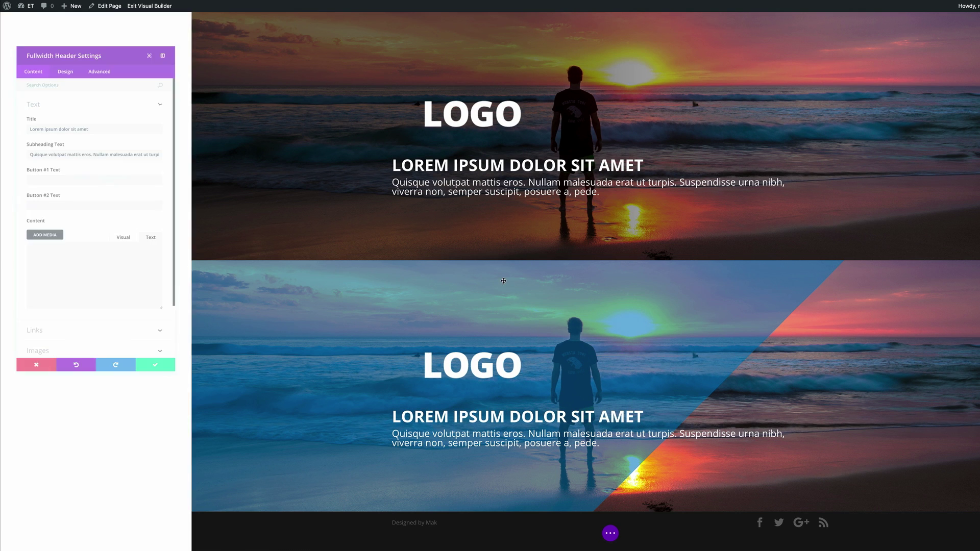
left_click(31, 405)
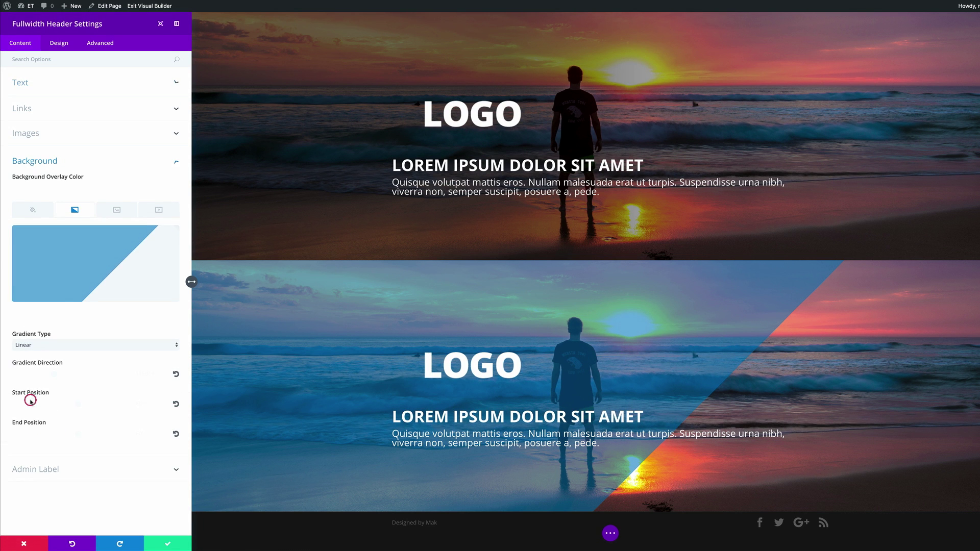
left_click(20, 316)
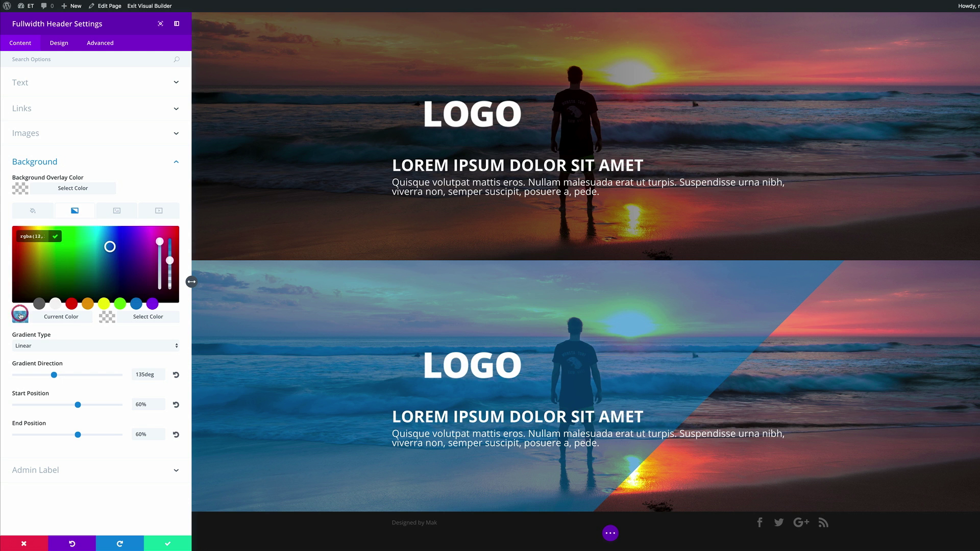
type("rgba(0,0,0,0.6)")
Step: Set the bottom header's second gradient color to fully opaque blue #0c71c3
left_click(112, 319)
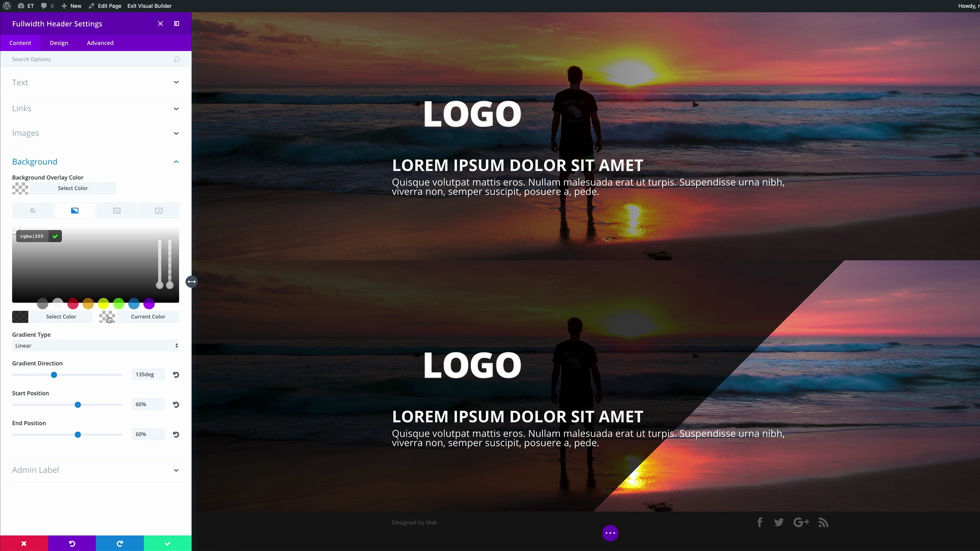
left_click_drag(170, 286, 170, 238)
left_click_drag(159, 285, 162, 237)
key("ctrl+a")
type("#0c71c2")
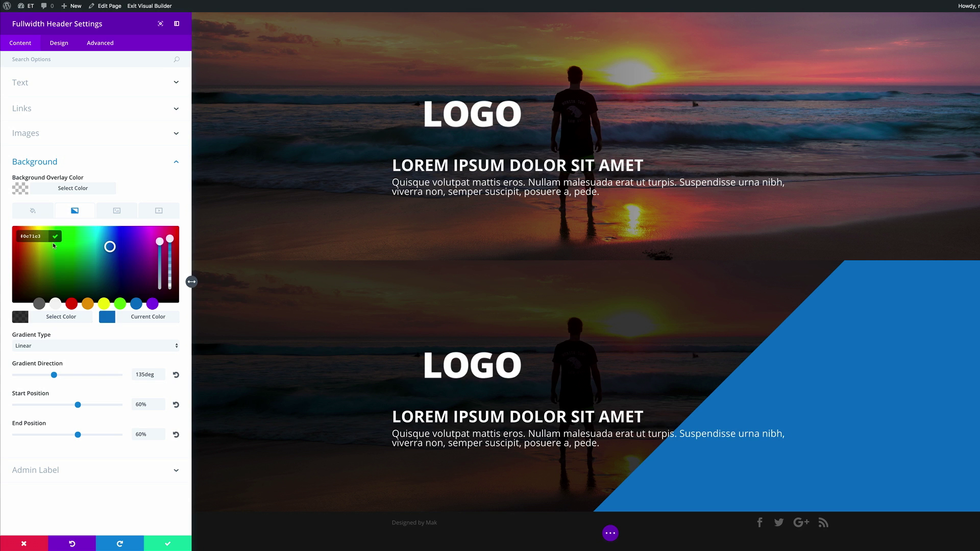
left_click(55, 236)
Step: Set the bottom header's gradient direction to 90deg with its hard edge at 50%, and save the header settings
left_click_drag(145, 373, 118, 371)
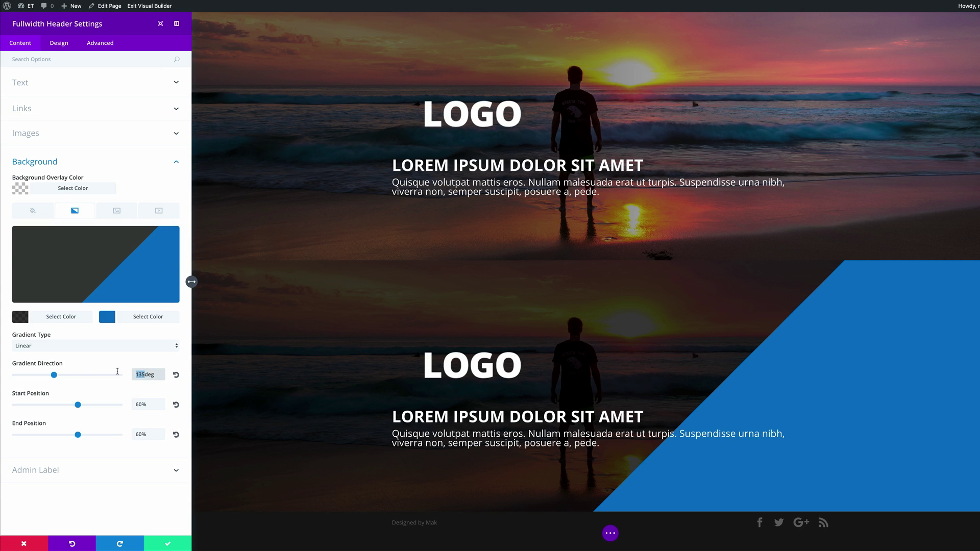
type("90")
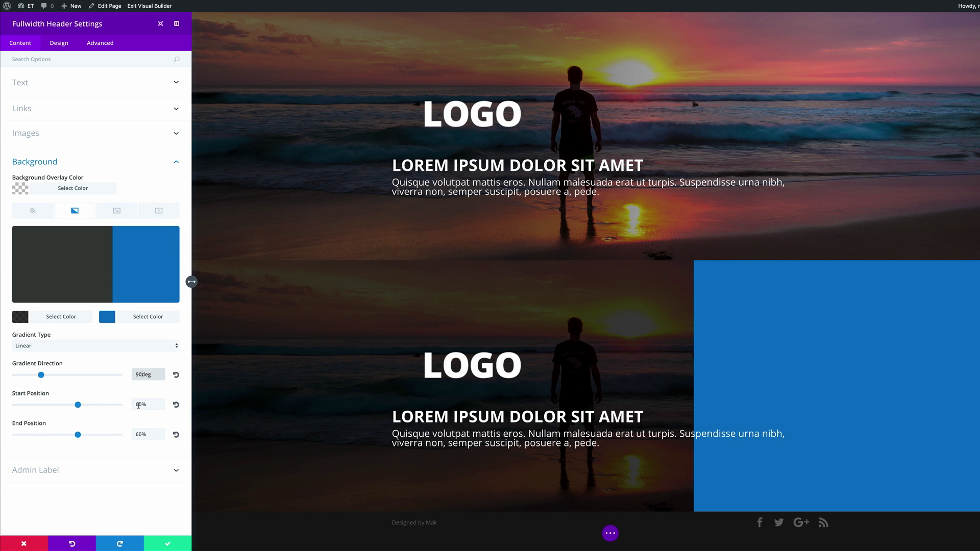
left_click_drag(138, 405, 134, 404)
type("5")
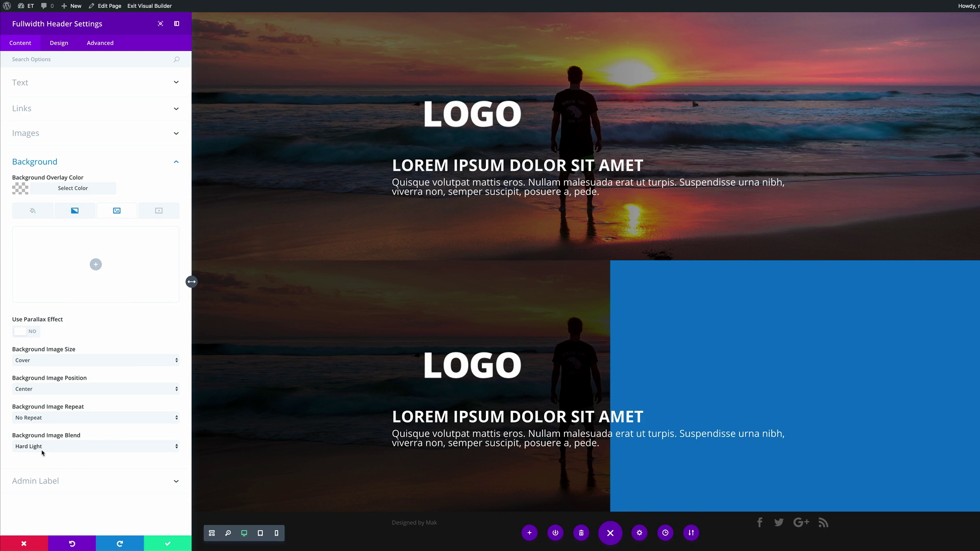
left_click(172, 544)
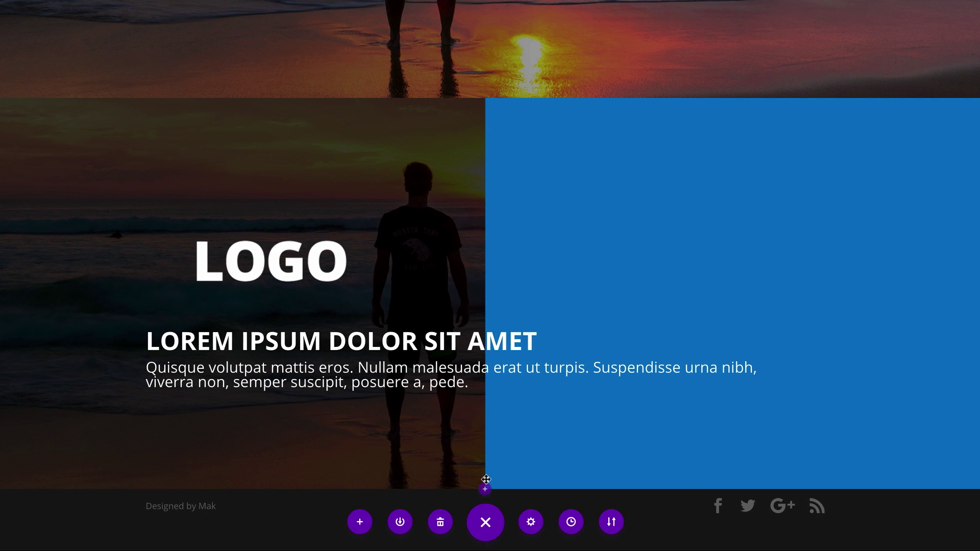
Step: Insert a regular section below the last header, with a single-column row containing a Blurb module
left_click(485, 491)
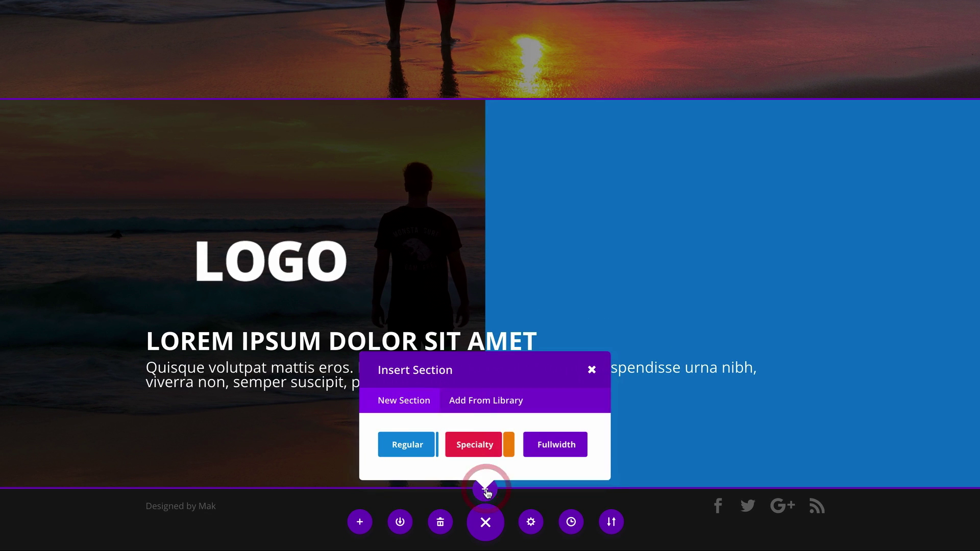
left_click(411, 446)
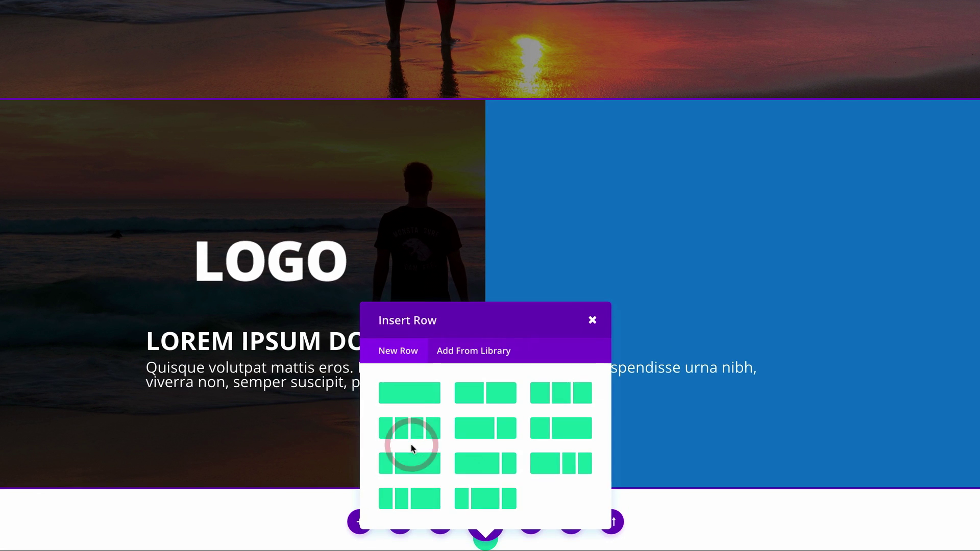
left_click(419, 393)
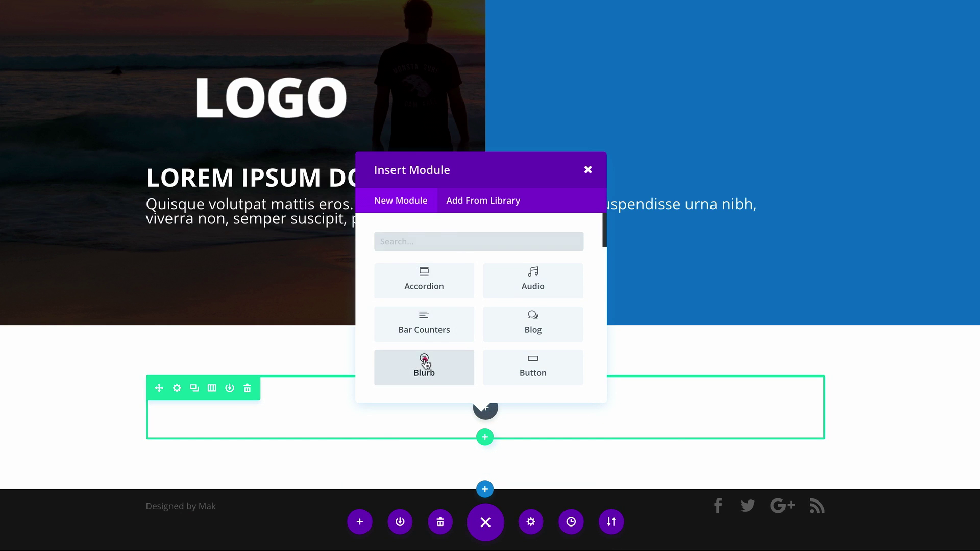
left_click(416, 376)
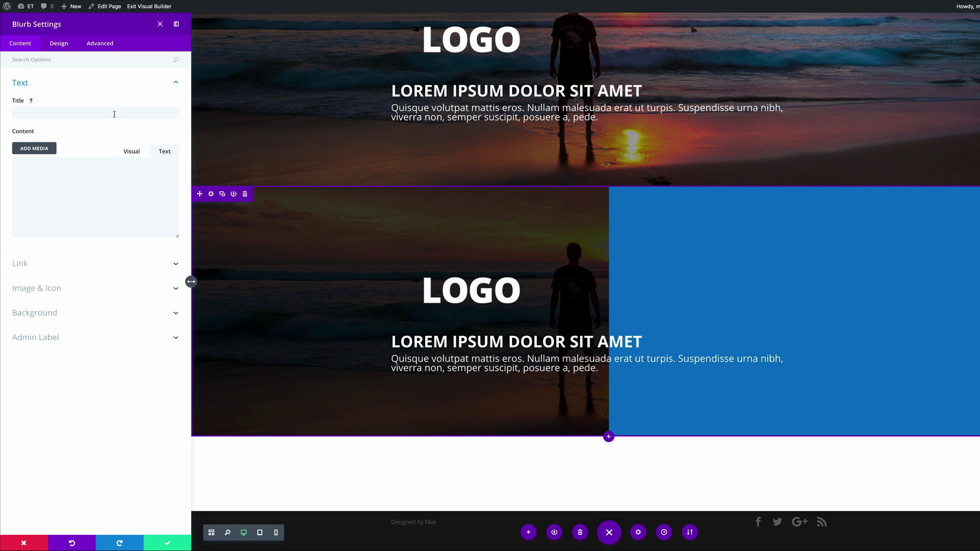
Step: Enter the blurb title "Lorem ipsum dolor sit amet" and a placeholder content paragraph beginning "Donec odio. Quisque volutpat mattis eros."
left_click(114, 113)
type("Lorem ipsum dolor sit amet")
left_click(104, 171)
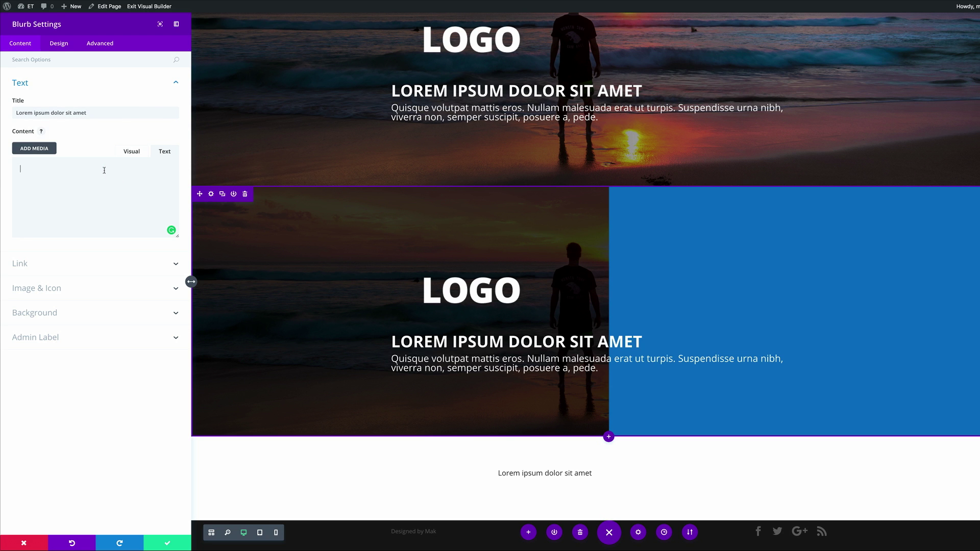
type("Donec odio. Quisque volutpat mattis eros. Nullam malesuada erat ut turpis. Suspendisse urna nibh, viverra non, semper suscipit, posuere a, pede.")
Step: Set the blurb's text orientation to Center
left_click(62, 46)
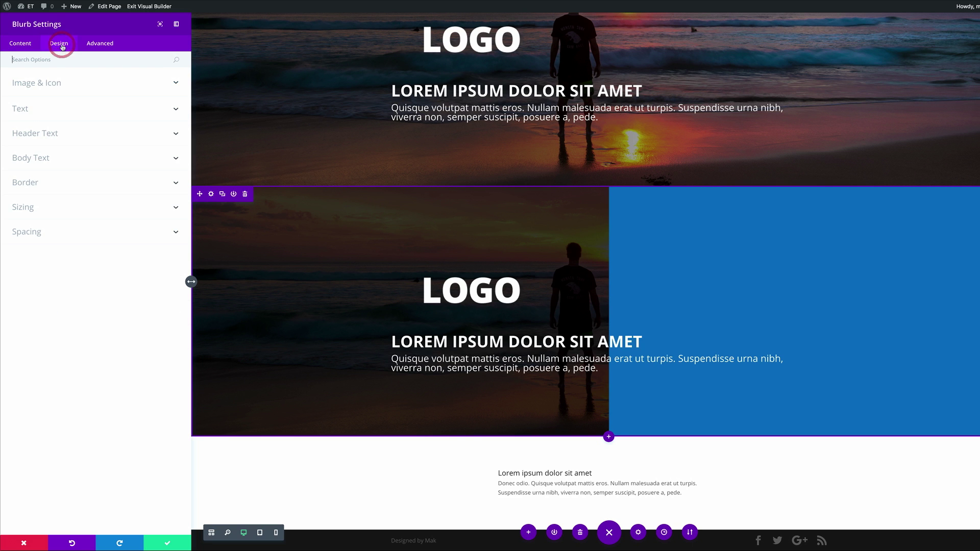
left_click(29, 112)
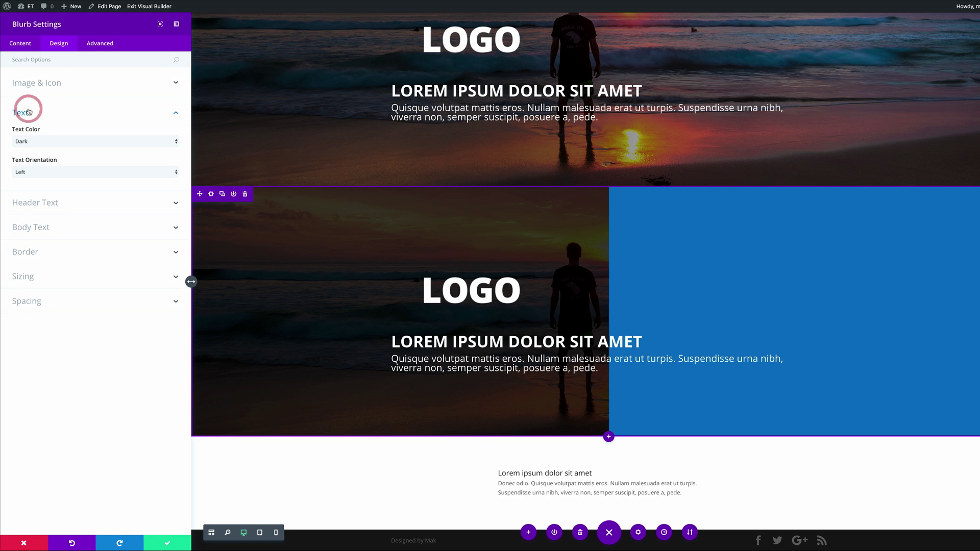
left_click(46, 173)
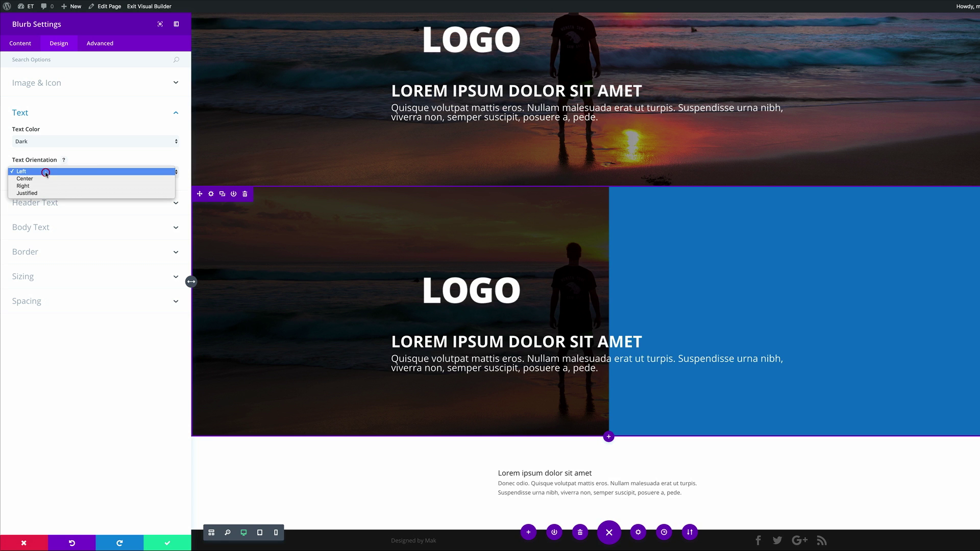
left_click(45, 182)
Step: Make the blurb's header text bold with a much larger font size, and set its body font size to 22px
left_click(45, 203)
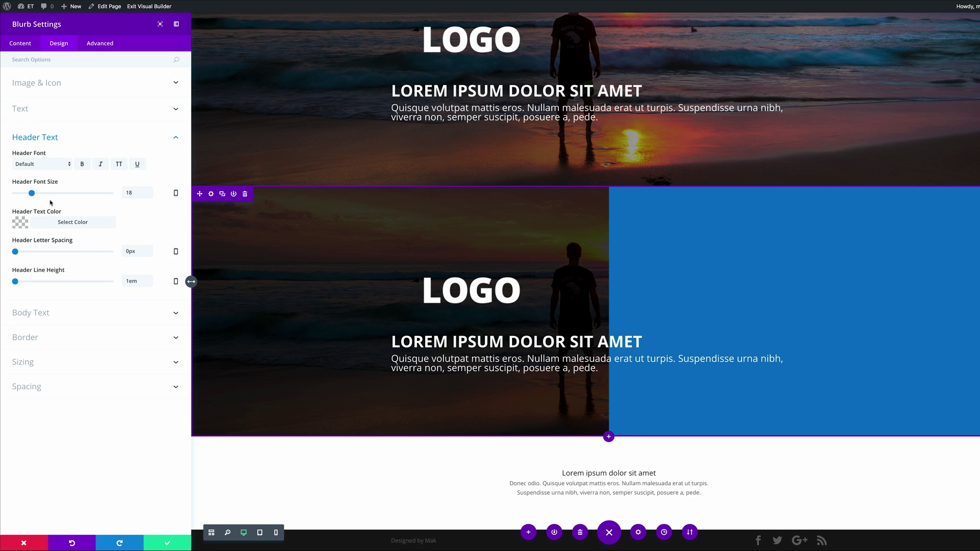
left_click(82, 164)
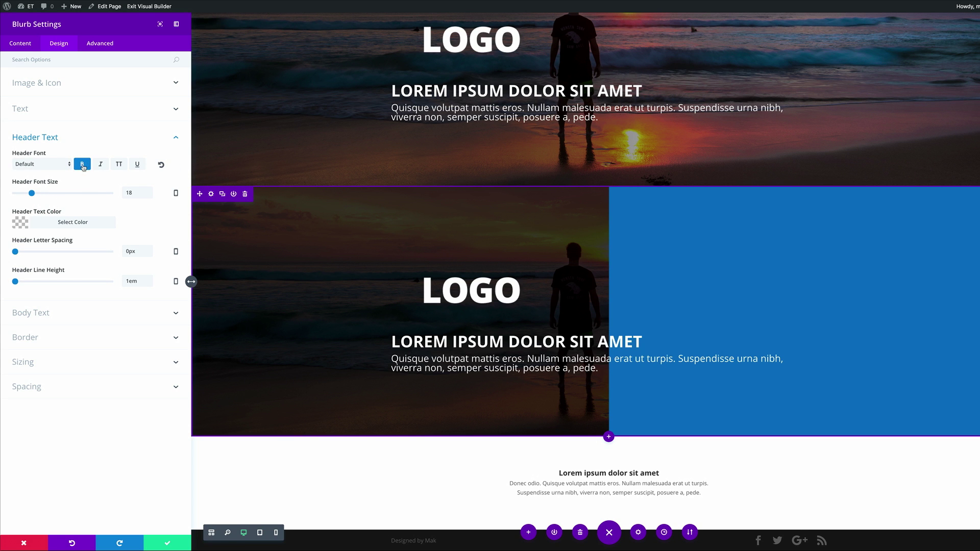
left_click(135, 192)
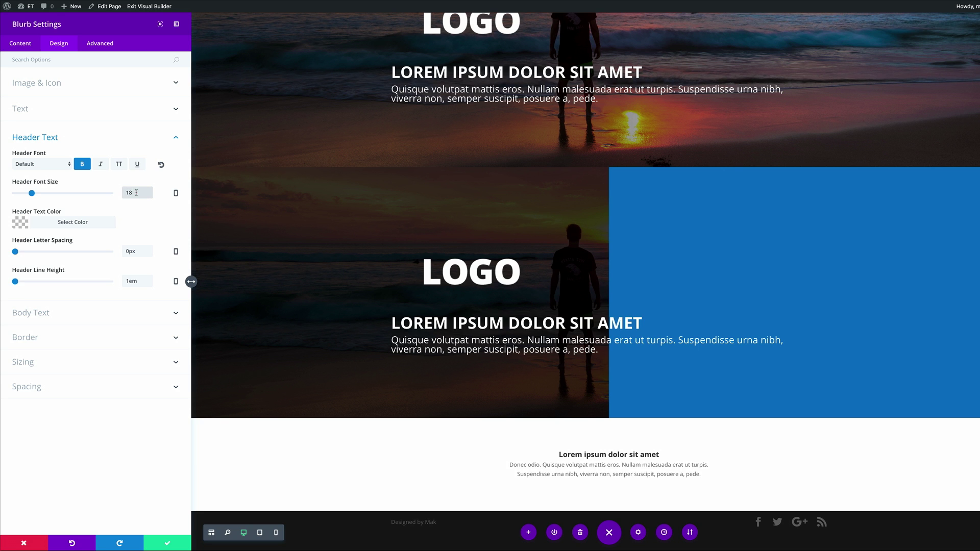
left_click(47, 314)
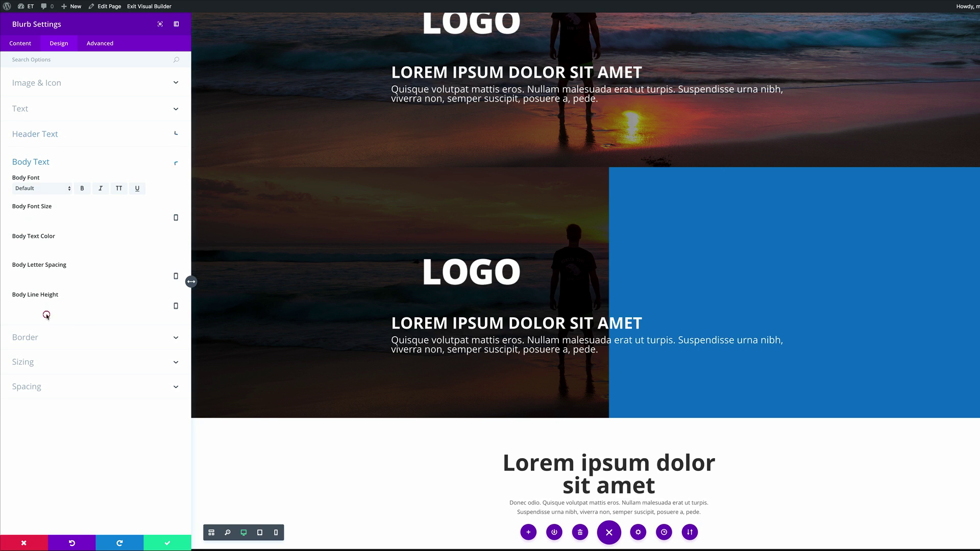
left_click(131, 218)
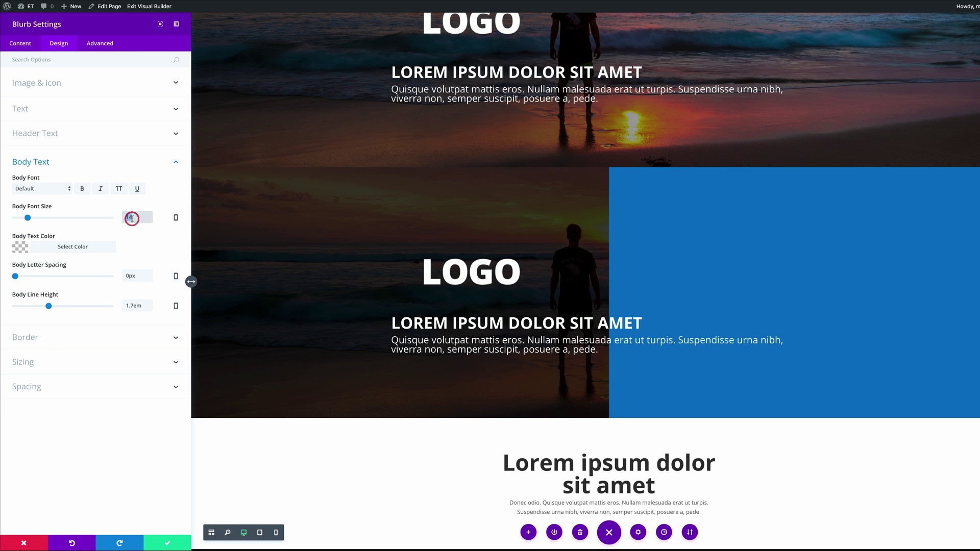
type("22px")
Step: Set the blurb's custom top and bottom padding to 100px each
left_click(33, 387)
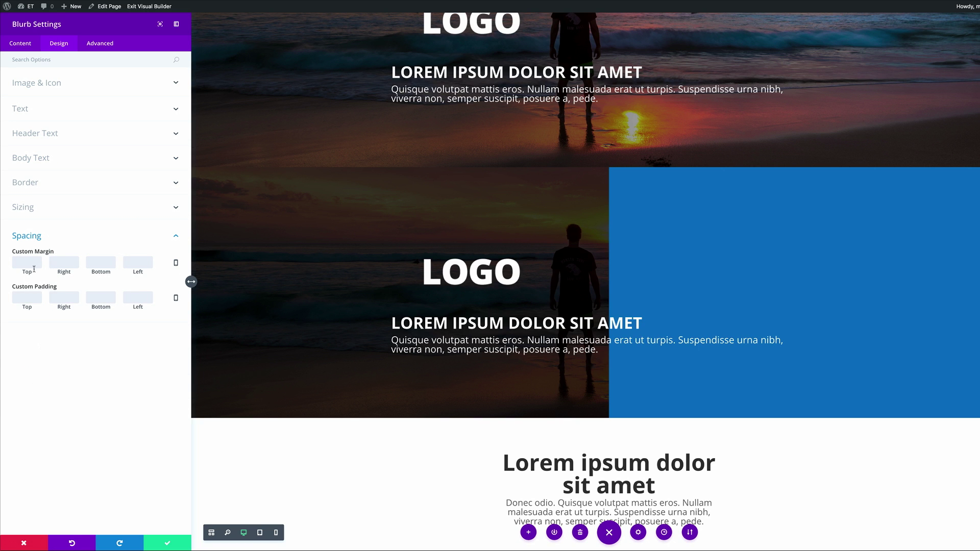
left_click(31, 296)
type("100")
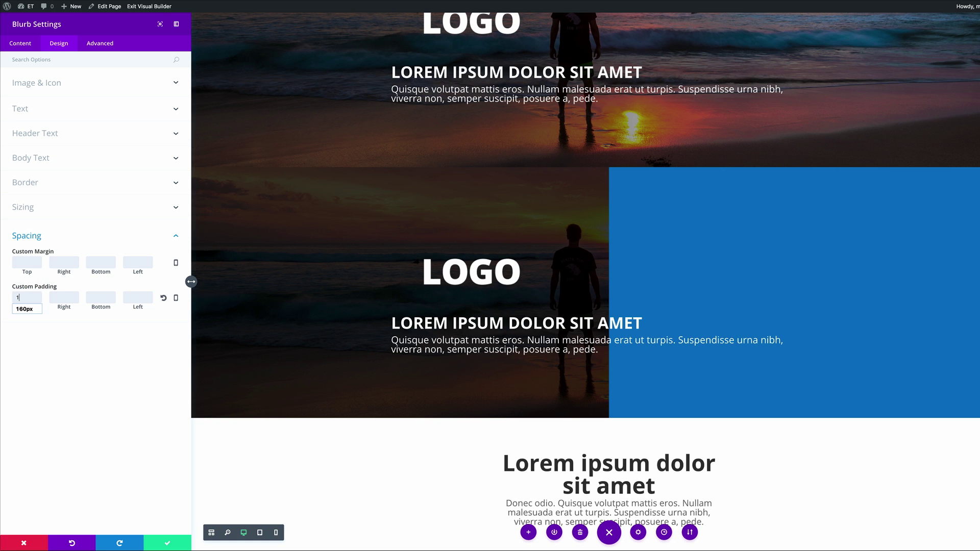
left_click(98, 298)
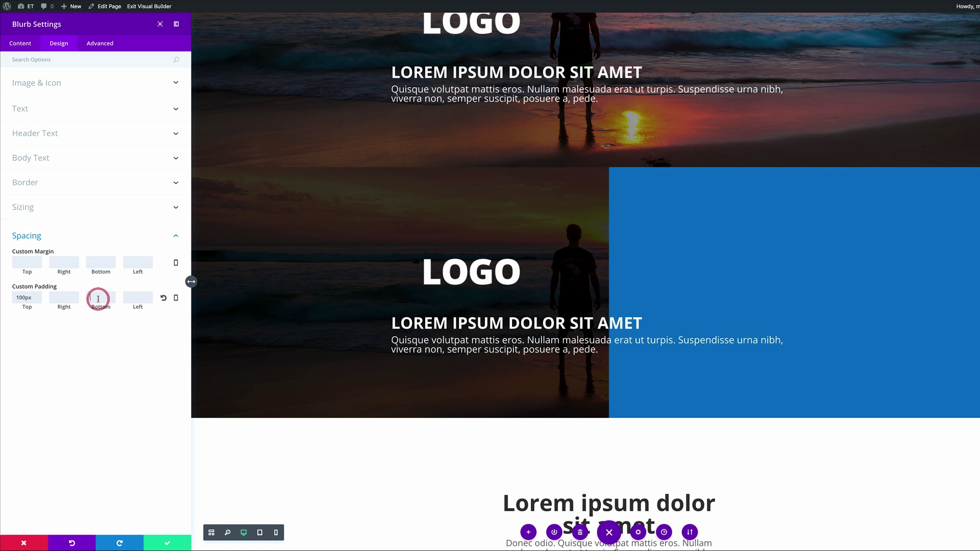
type("100")
left_click(111, 365)
scroll(393, 407, "down", 3)
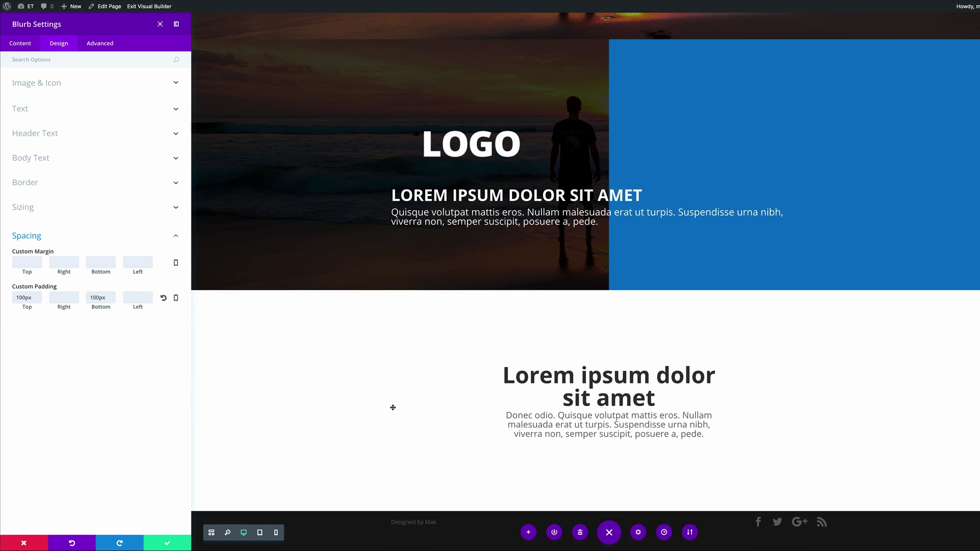
Step: Set the blurb's text color to Light and save the blurb settings
left_click(85, 110)
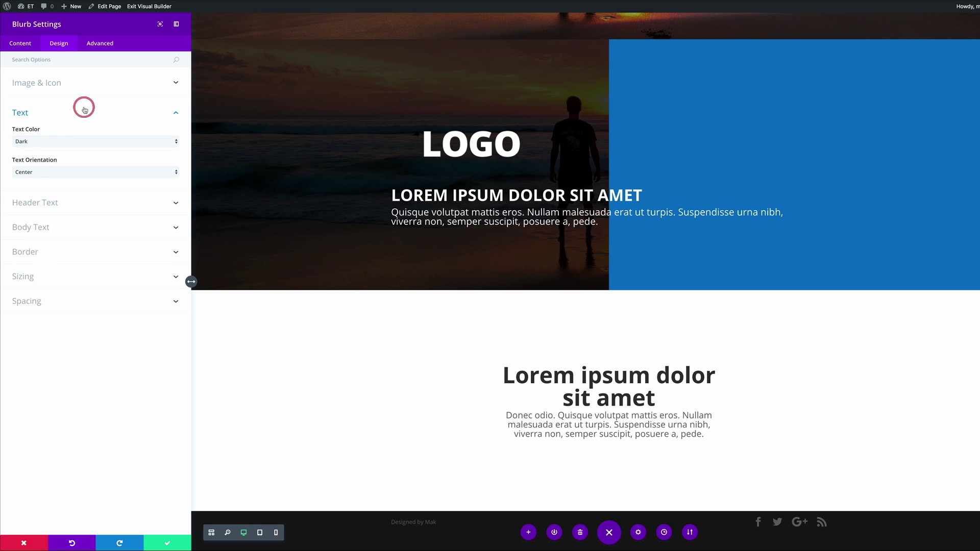
left_click(42, 141)
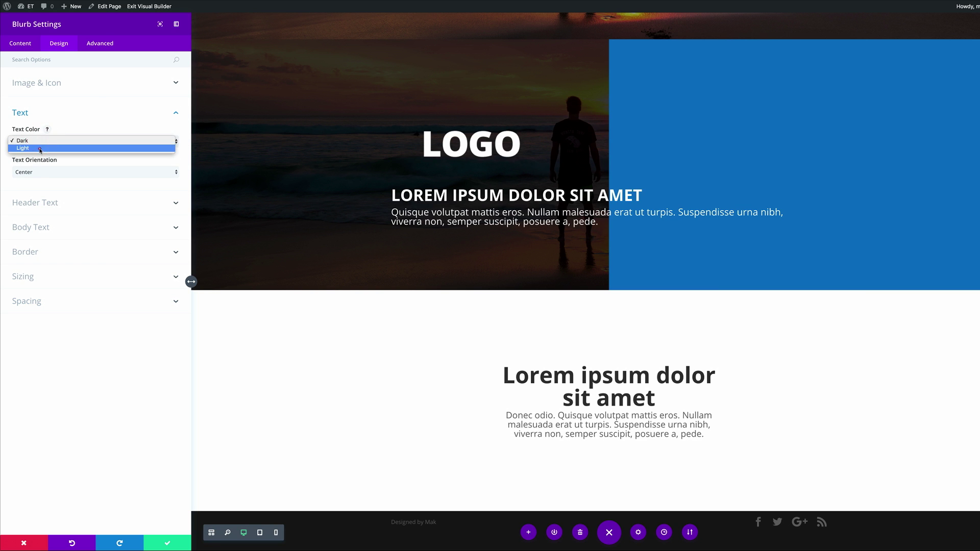
left_click(41, 148)
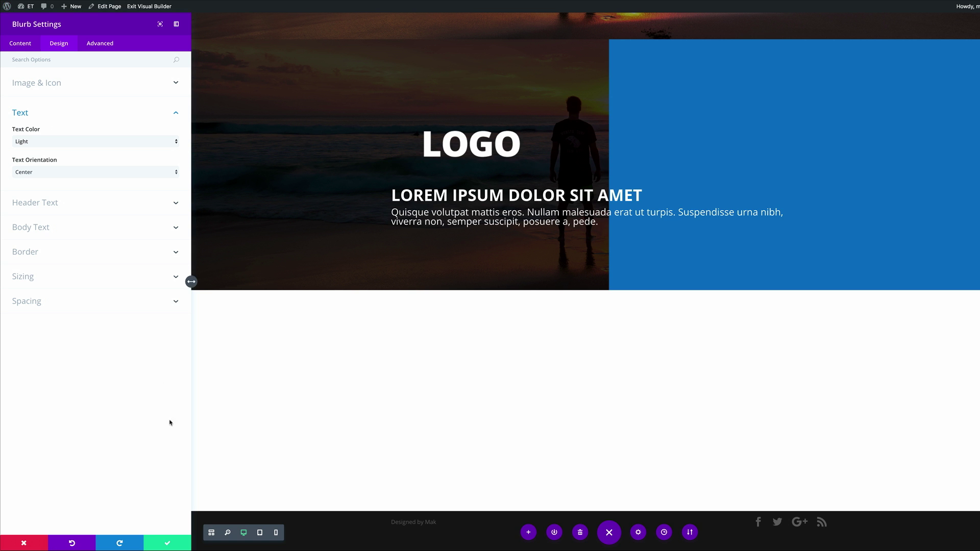
left_click(166, 542)
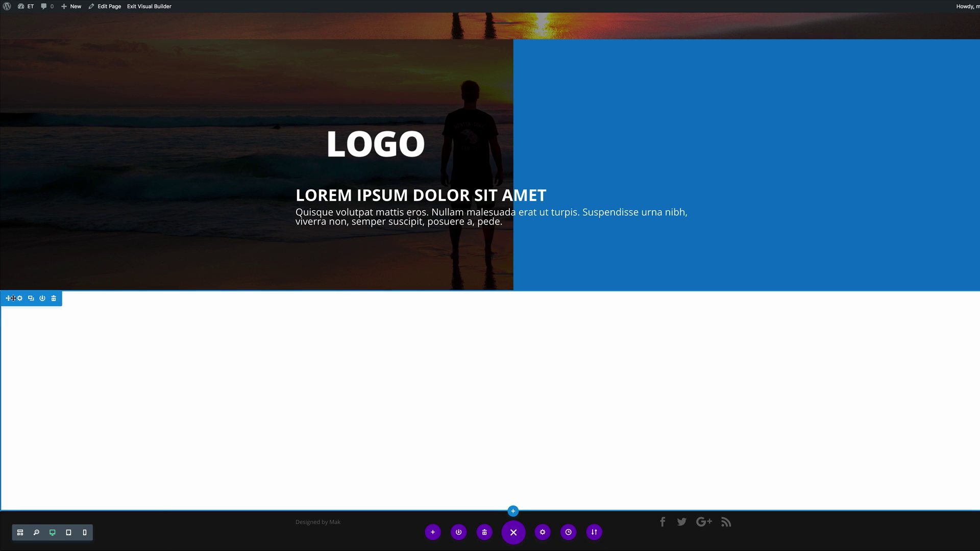
Step: Add a gradient background to the blurb's section with #ff0077 as its first color
left_click(21, 297)
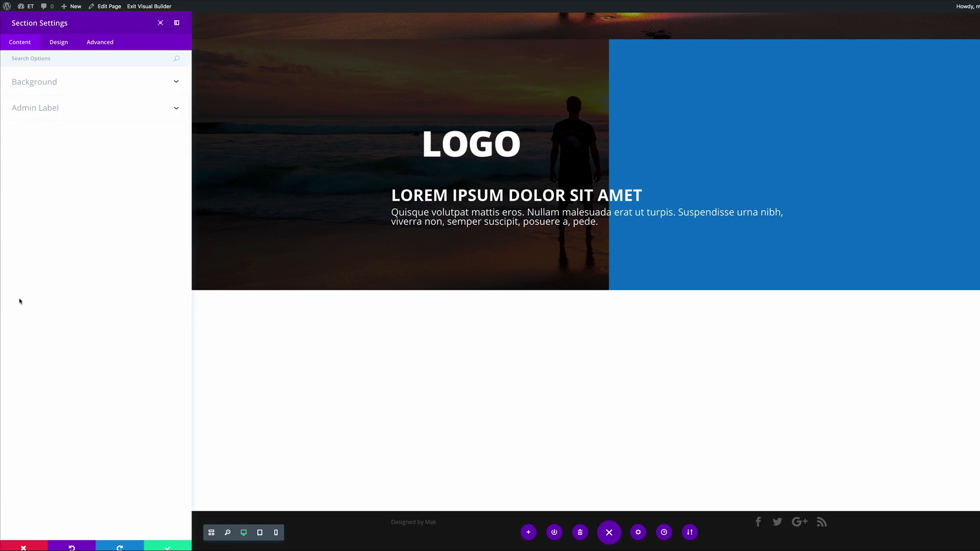
left_click(51, 83)
left_click(75, 104)
left_click(96, 159)
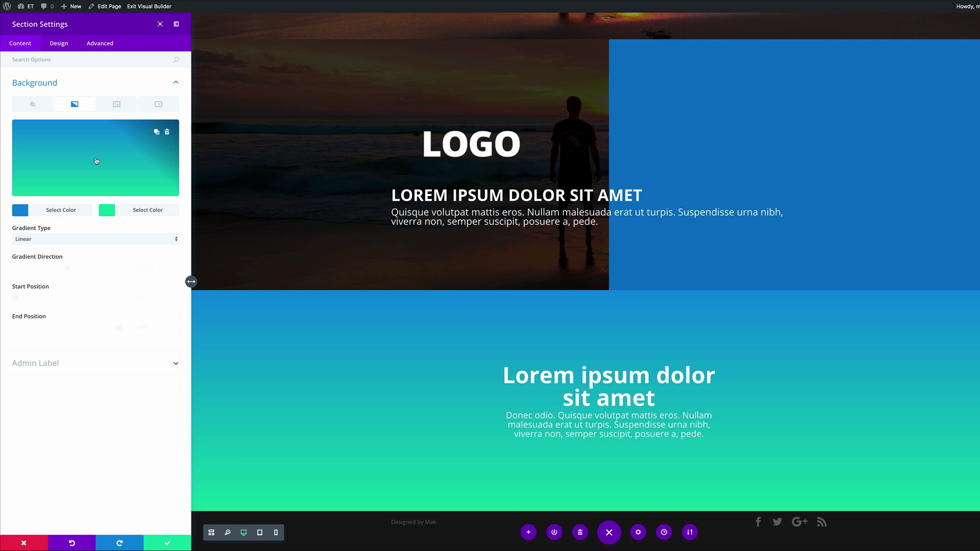
left_click(21, 212)
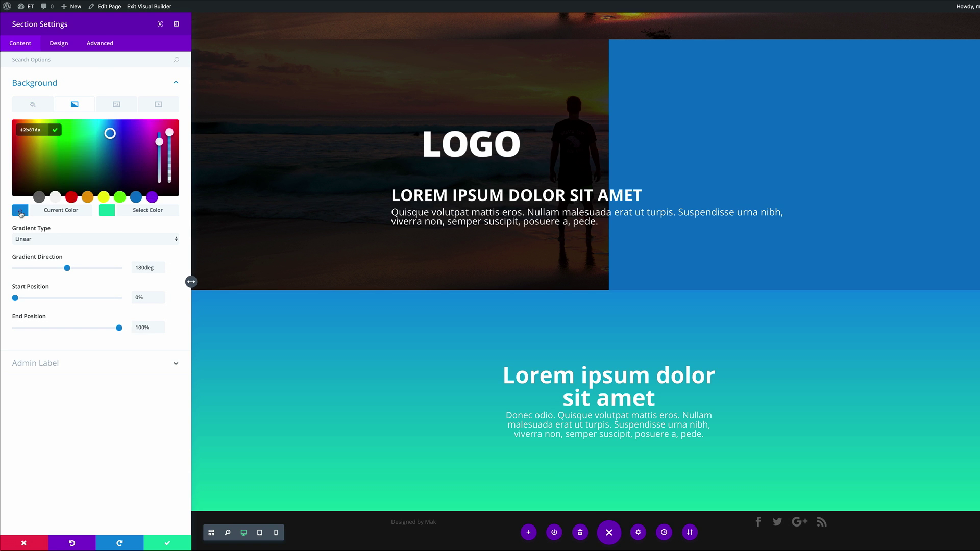
left_click(42, 130)
type("#ff0077")
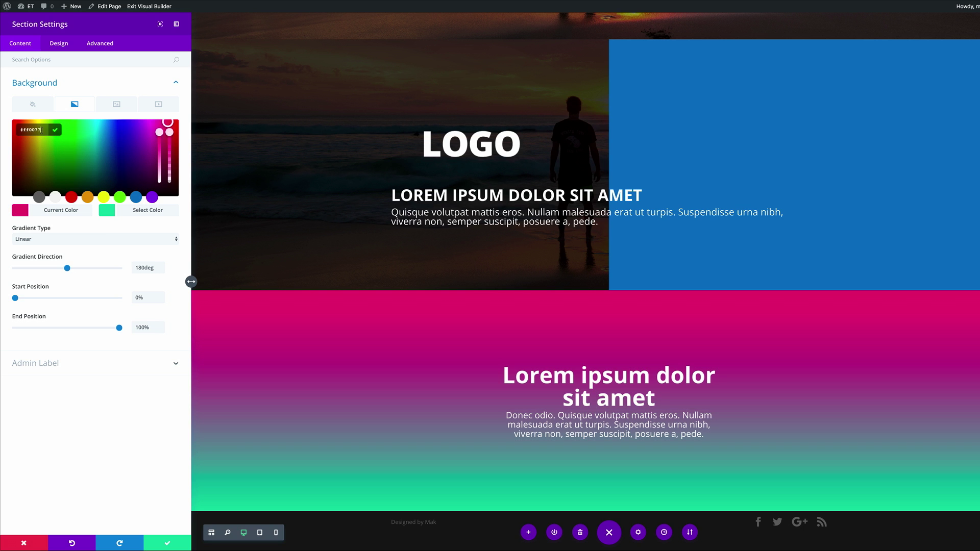
Step: Set the second color of the section's gradient to #0c71c3
left_click(106, 212)
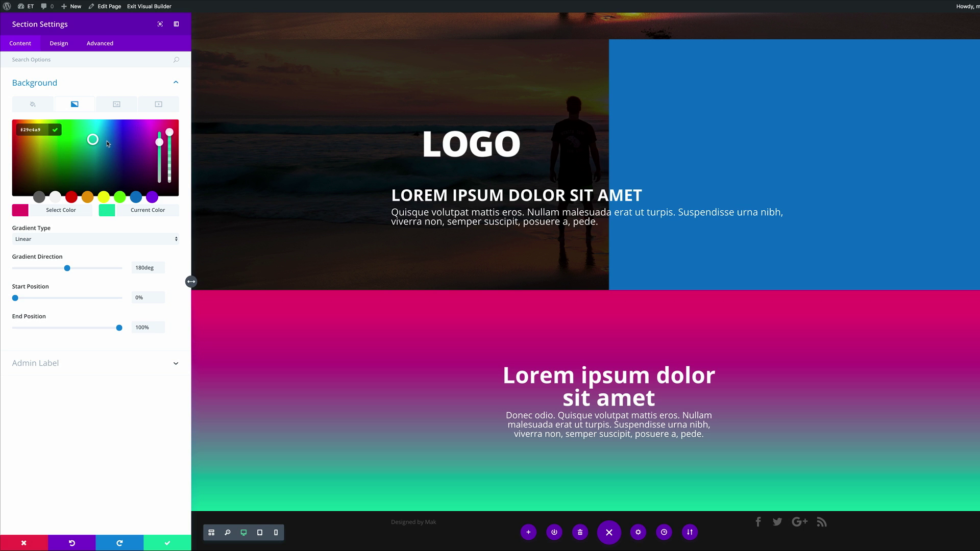
left_click(106, 210)
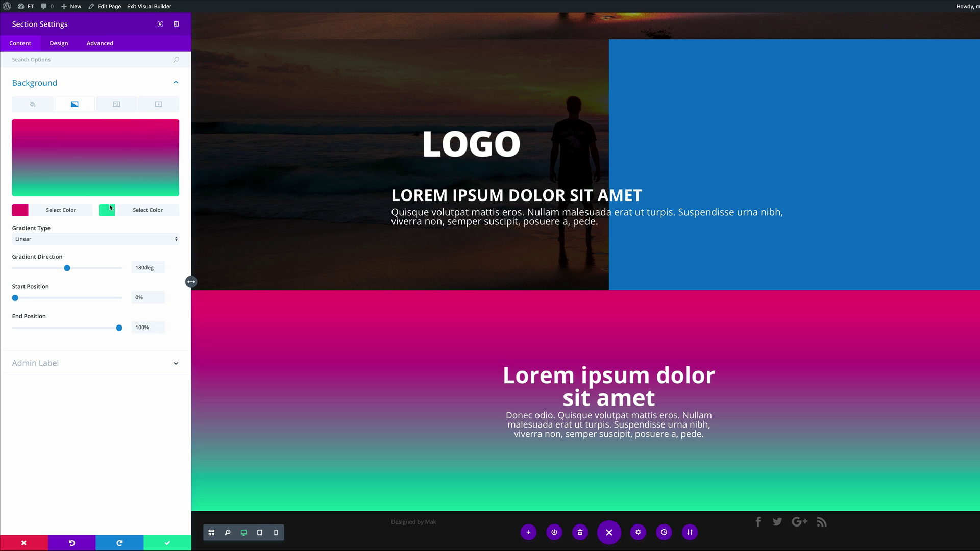
left_click(94, 191)
type("#0c71c3")
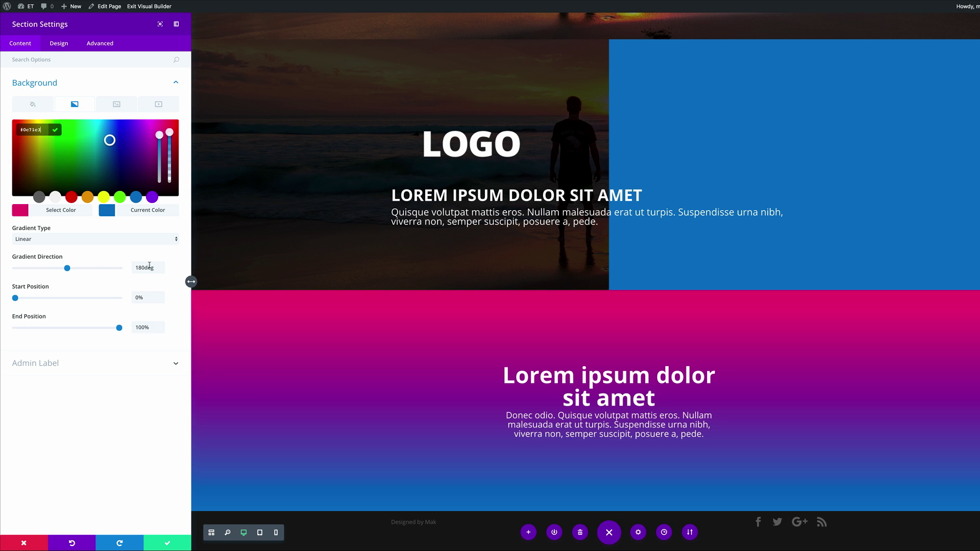
Step: Set the section gradient's direction to 90deg and its end position to 30%
left_click_drag(141, 267, 130, 266)
type("9")
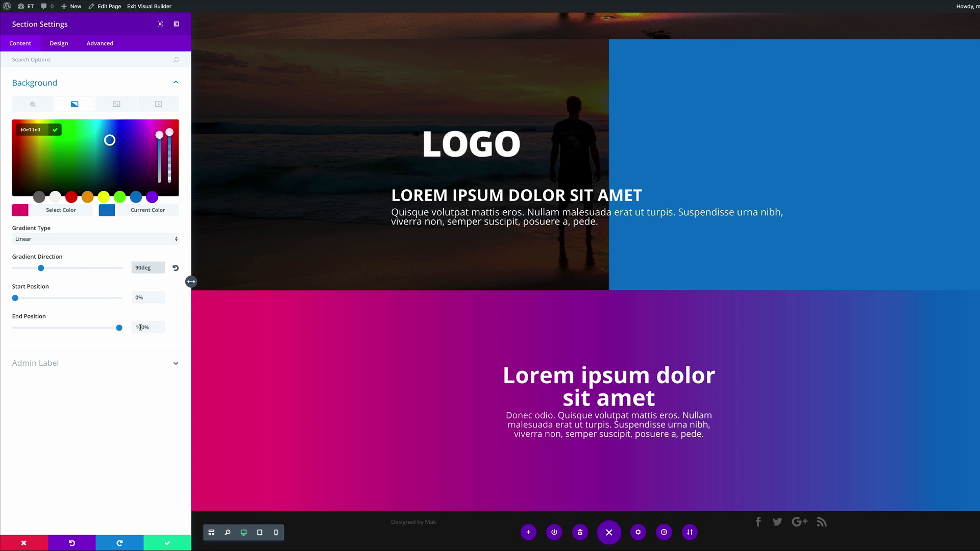
double_click(141, 327)
type("30")
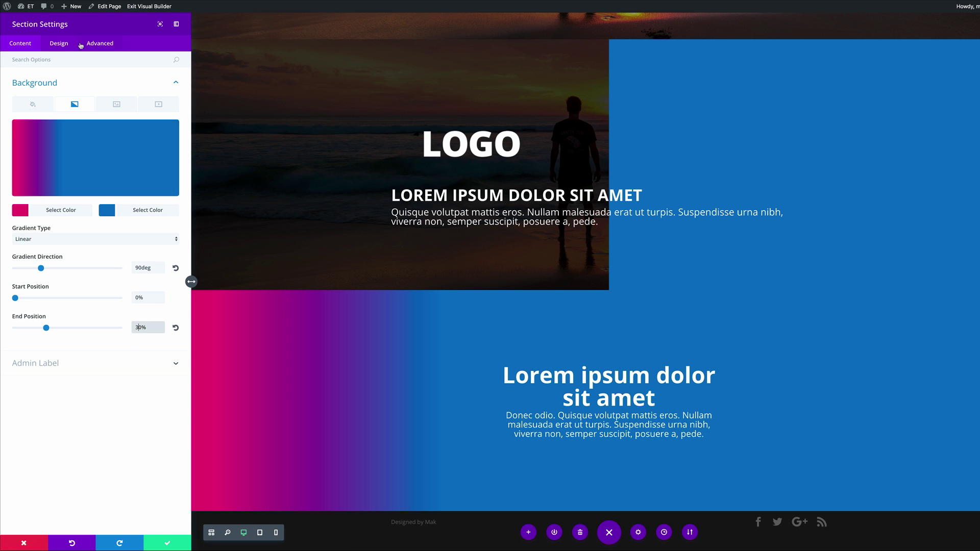
Step: Set the section's custom top and bottom padding to 0px and save the section settings
left_click(59, 45)
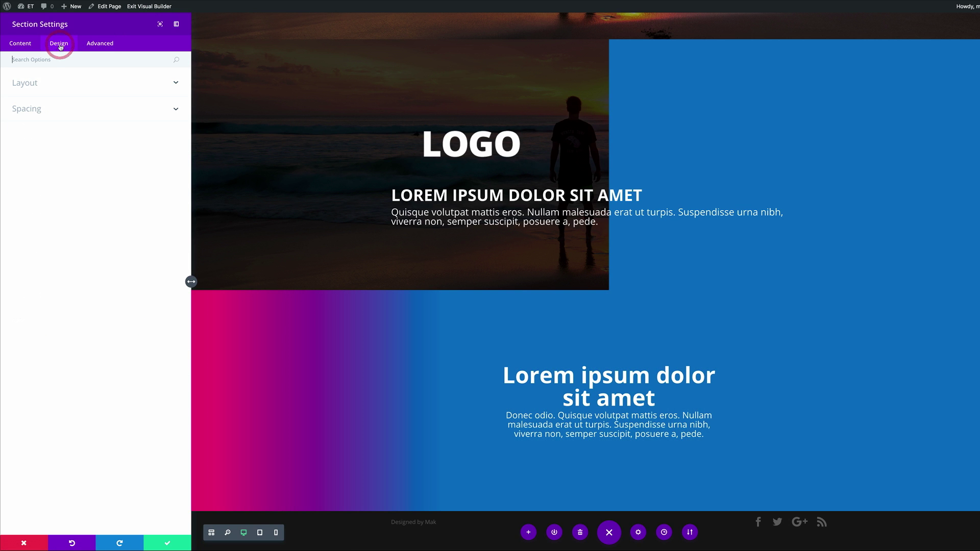
left_click(38, 110)
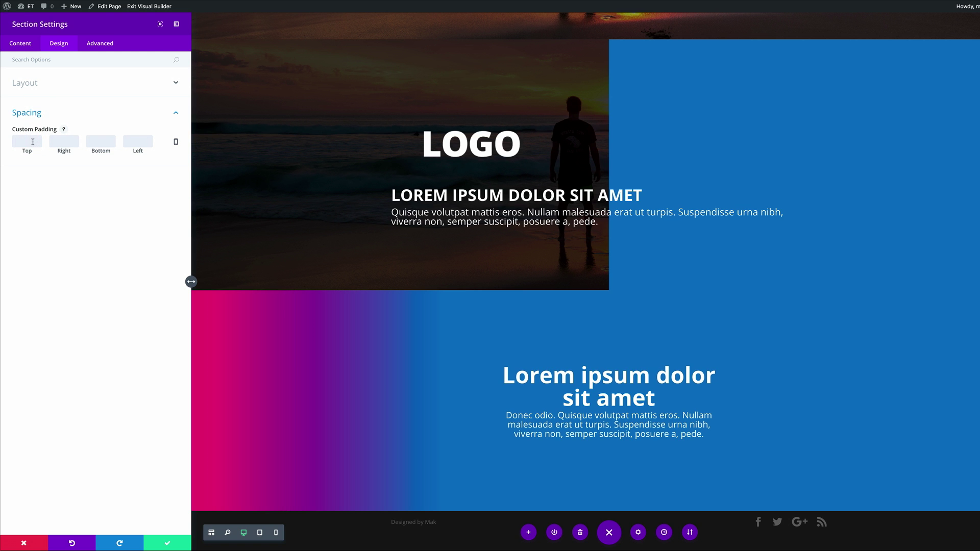
type("0")
type("0")
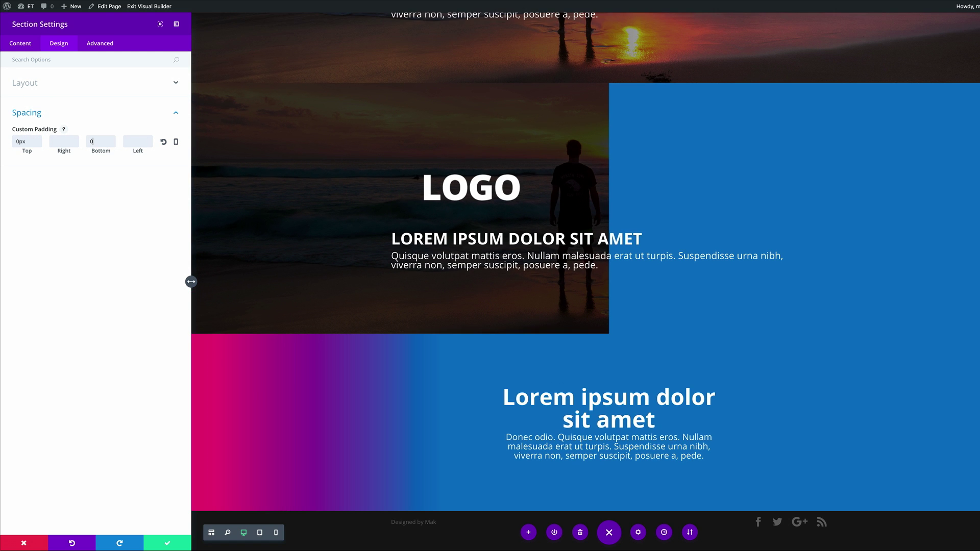
left_click(169, 544)
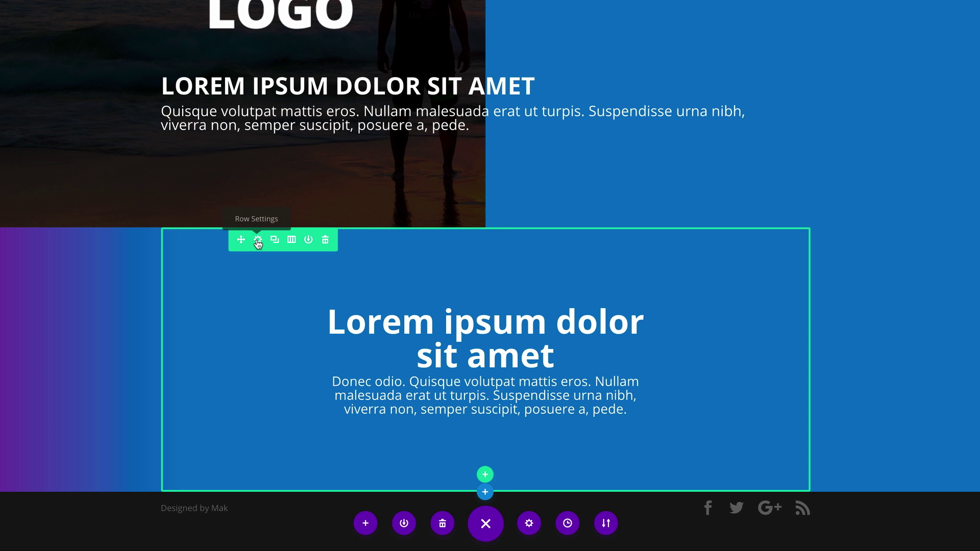
Step: Add a gradient background to the blurb's row, running from a fully transparent color to #8300e9
left_click(258, 241)
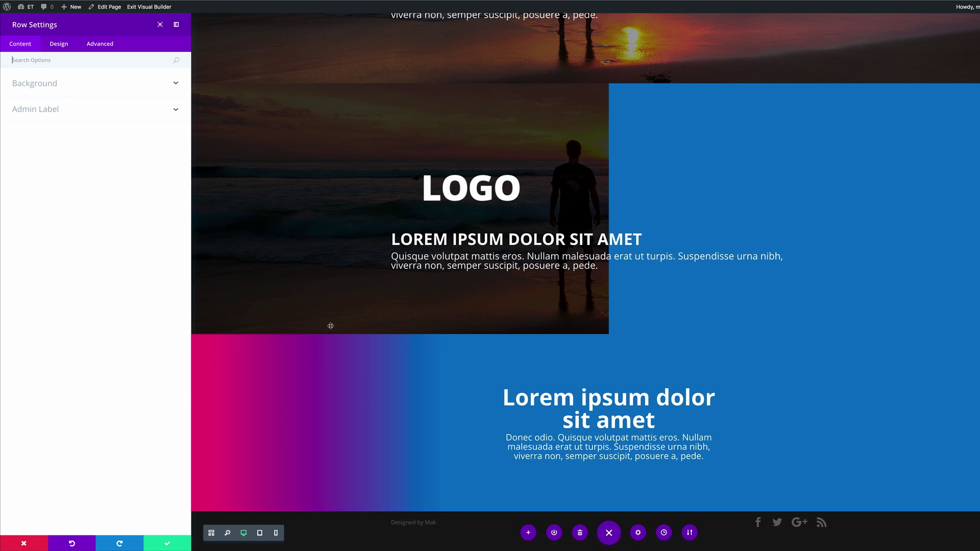
left_click(47, 84)
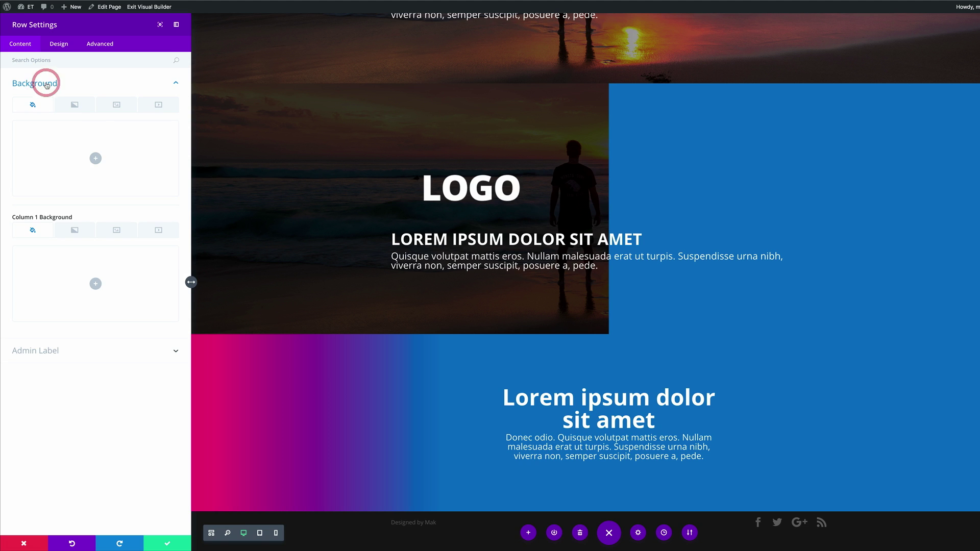
left_click(82, 106)
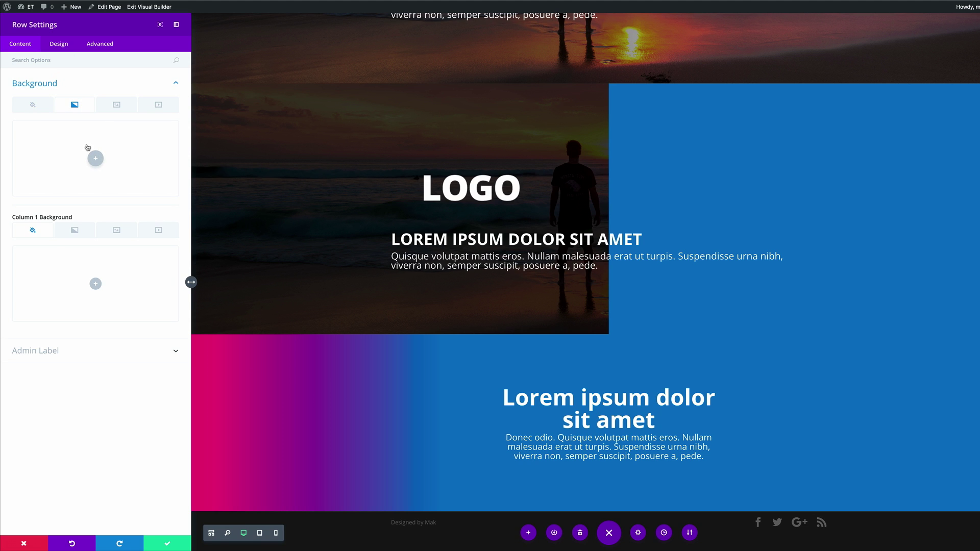
left_click(96, 158)
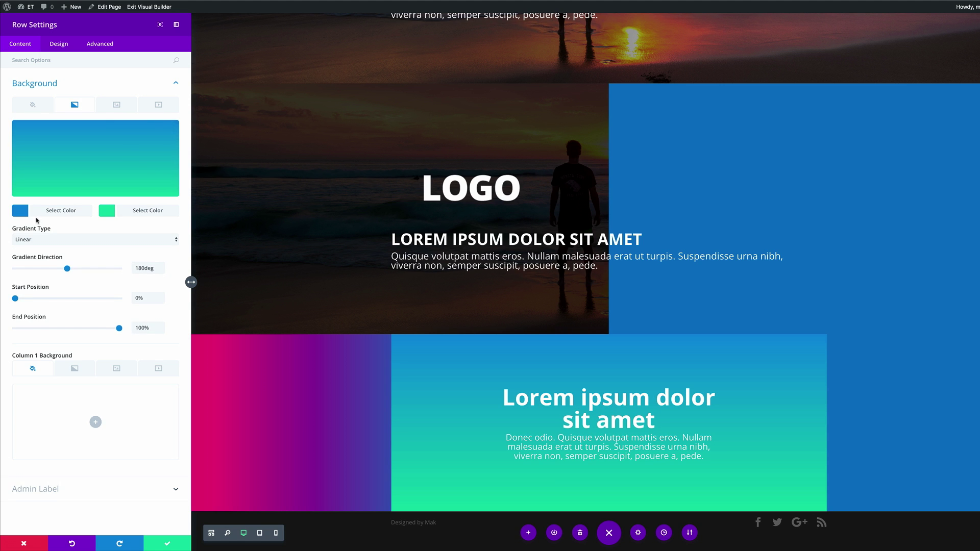
left_click(18, 213)
left_click_drag(169, 132, 169, 135)
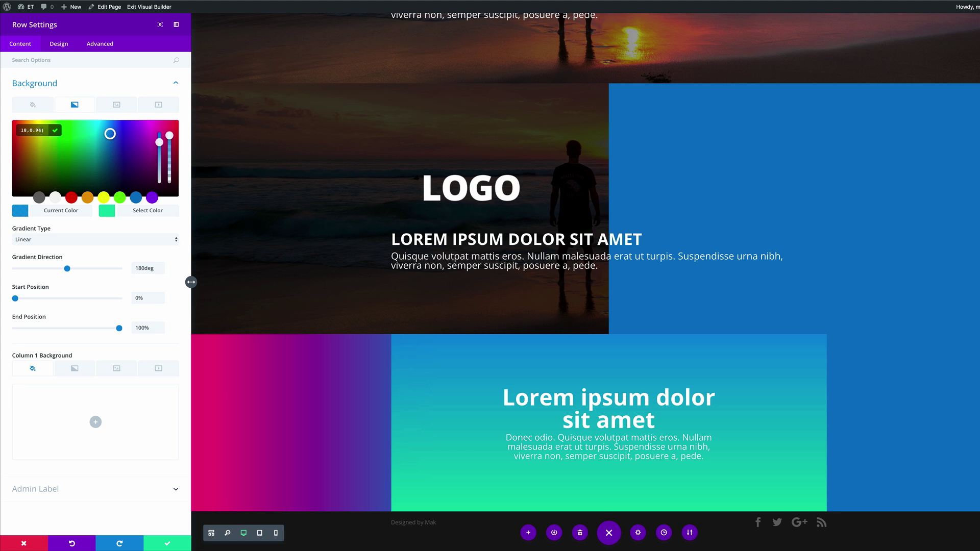
left_click_drag(41, 130, 21, 131)
key("ctrl+v")
left_click(107, 216)
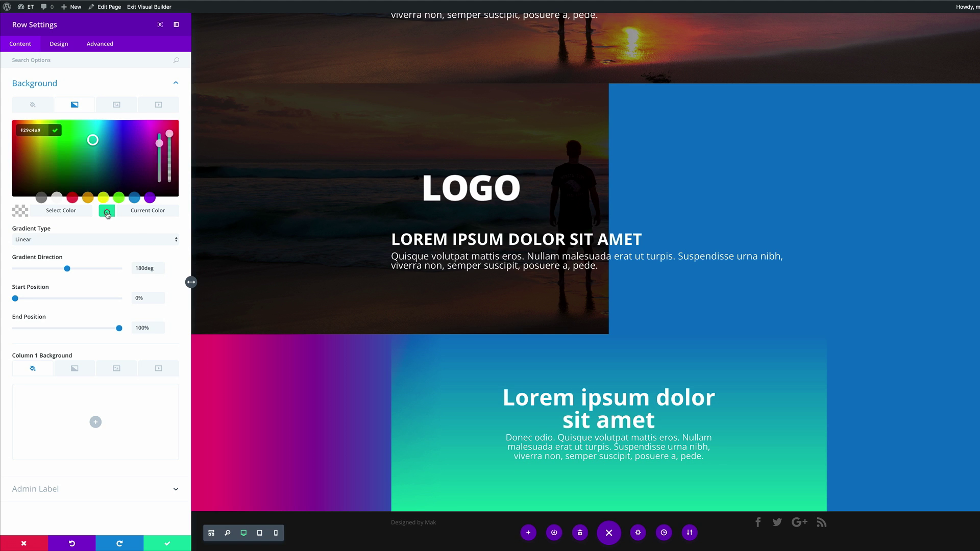
type("#8300e9")
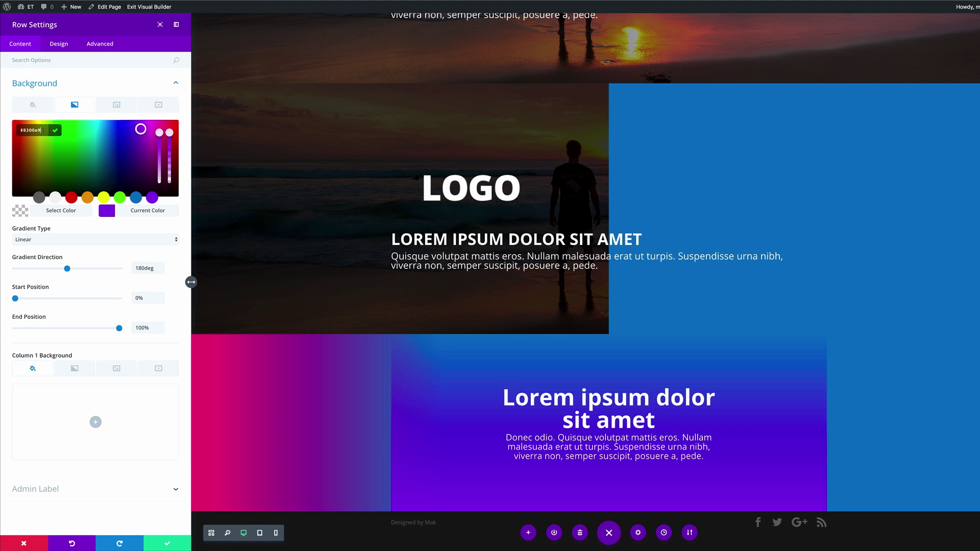
Step: Set the row gradient's direction to 90deg, with start position 25% and end position 50%
left_click_drag(143, 268, 123, 266)
type("90")
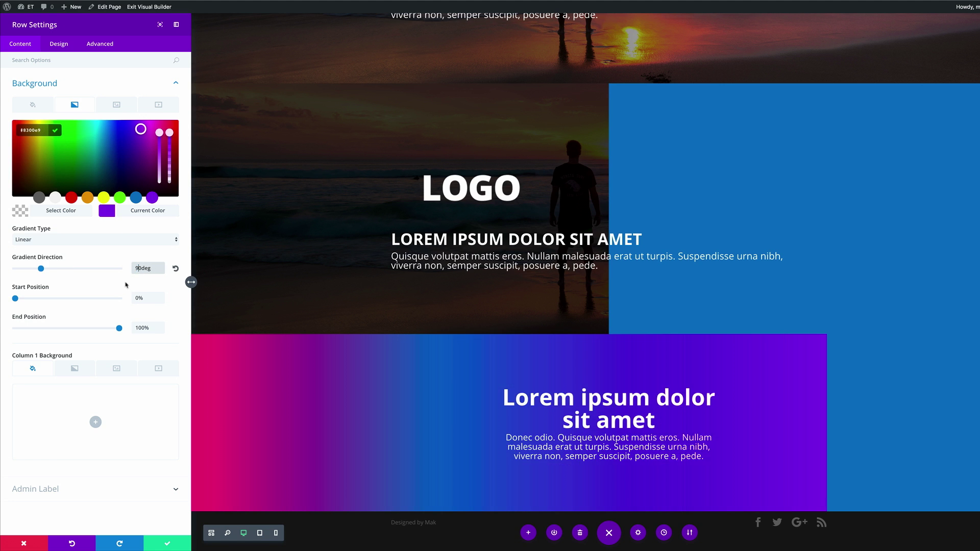
left_click_drag(138, 297, 132, 328)
type("25")
type("50")
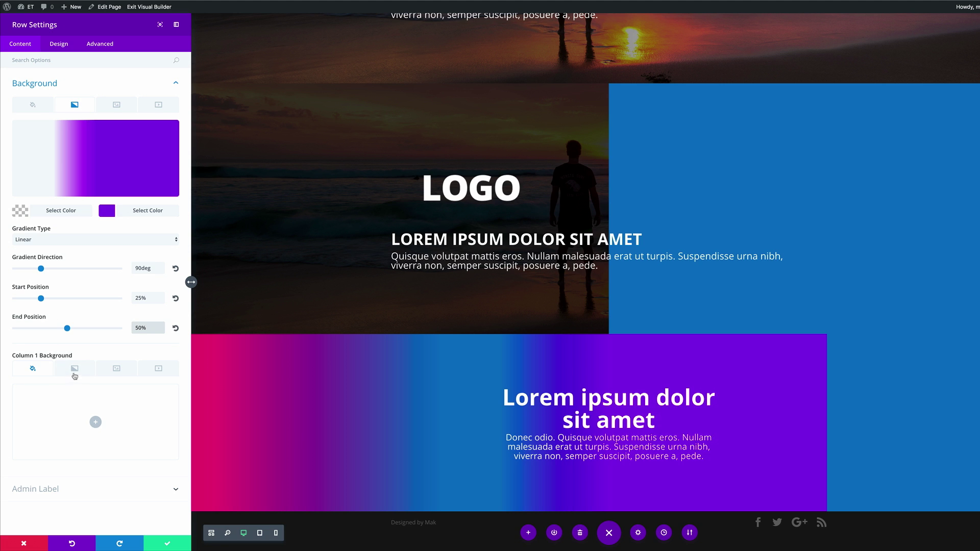
Step: Add a gradient to the row's column 1 background with rgba(255,255,255,0) as its first color
left_click(75, 370)
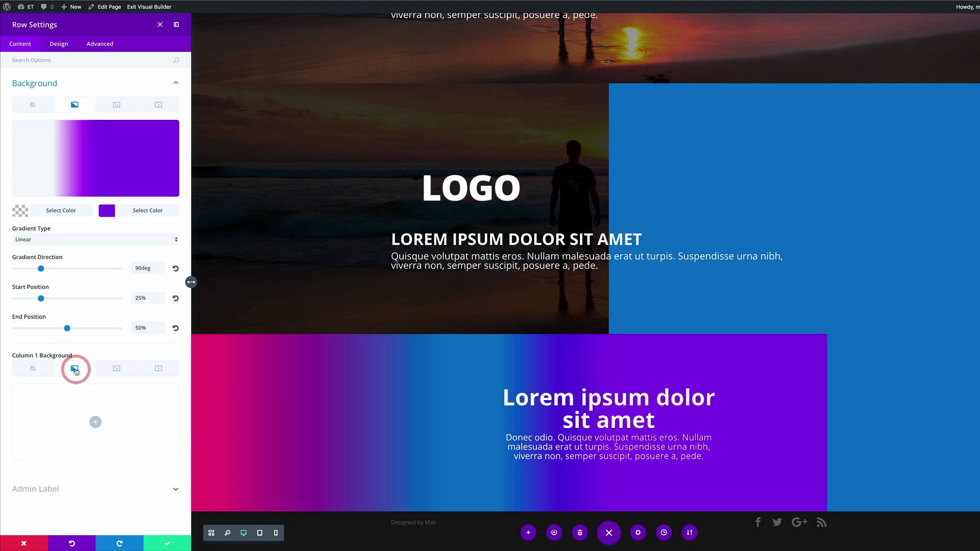
left_click(95, 422)
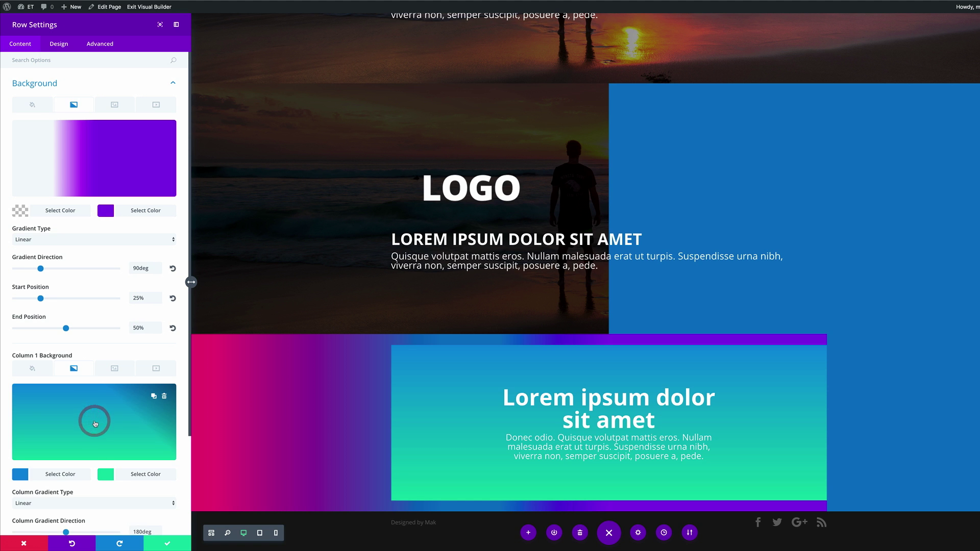
scroll(92, 426, "down", 3)
left_click(21, 358)
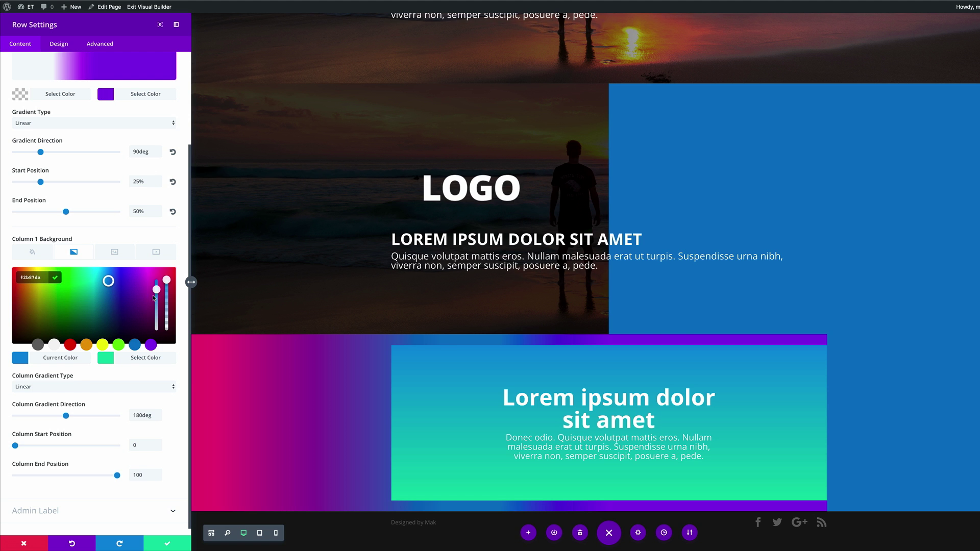
left_click_drag(166, 280, 166, 284)
left_click(49, 281)
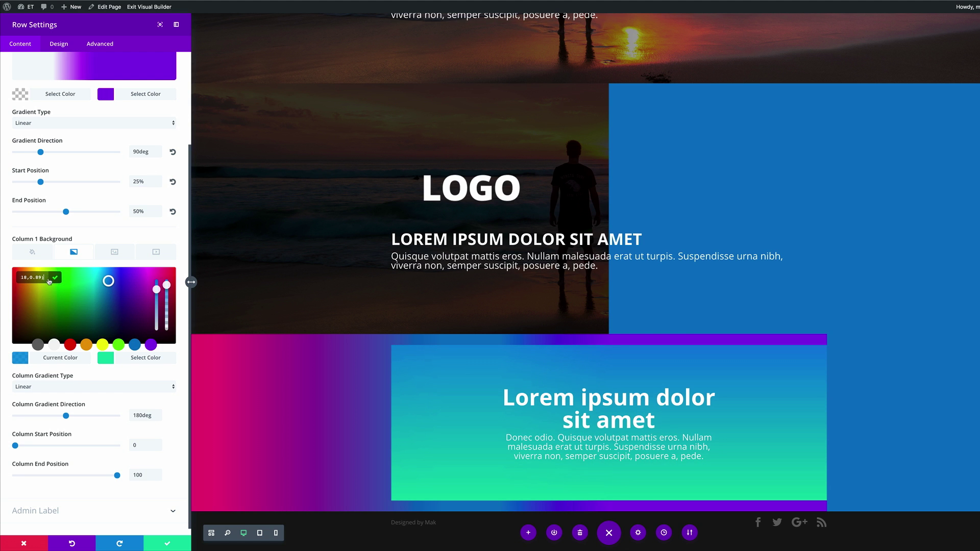
key("ctrl+a")
type("rgba(255,255,255,0)")
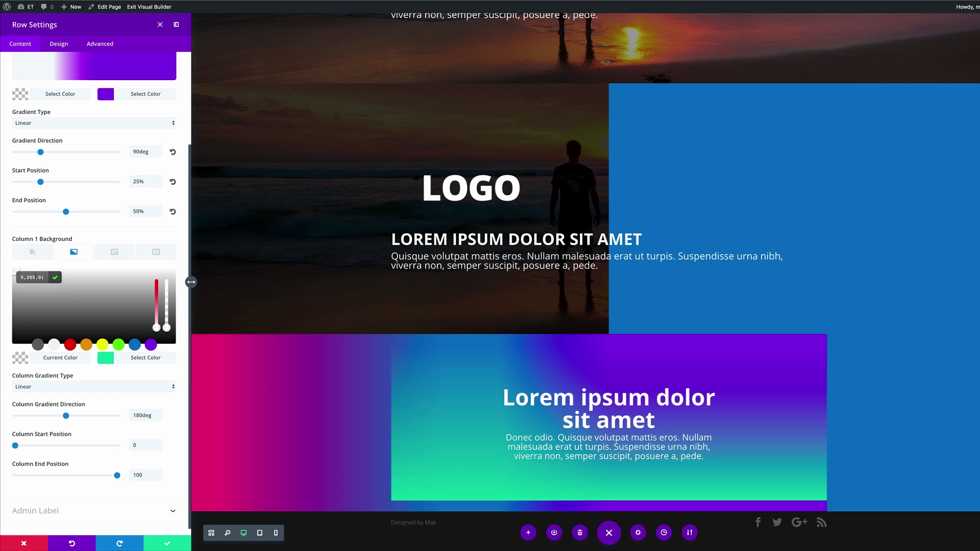
Step: Set the second color of the column 1 gradient to #e02b20
left_click(106, 357)
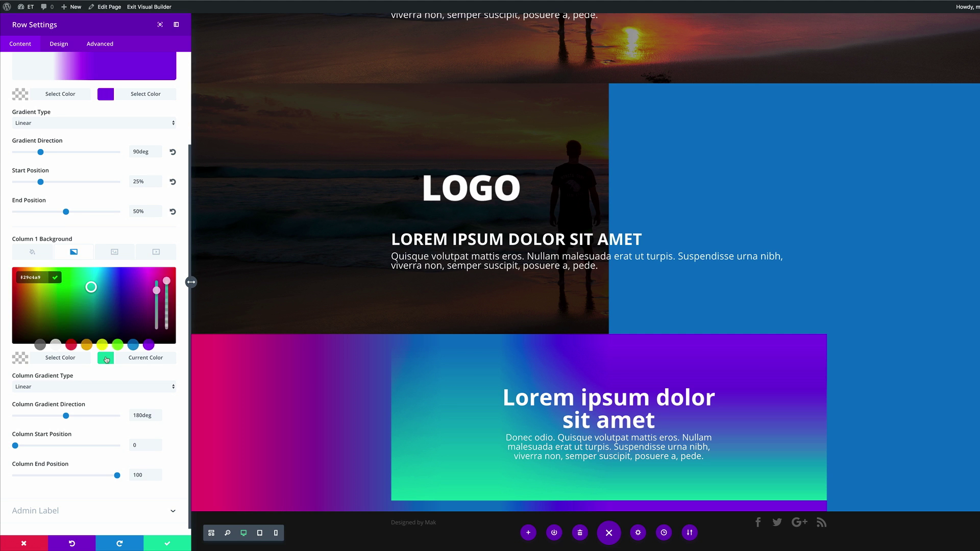
key("ctrl+a")
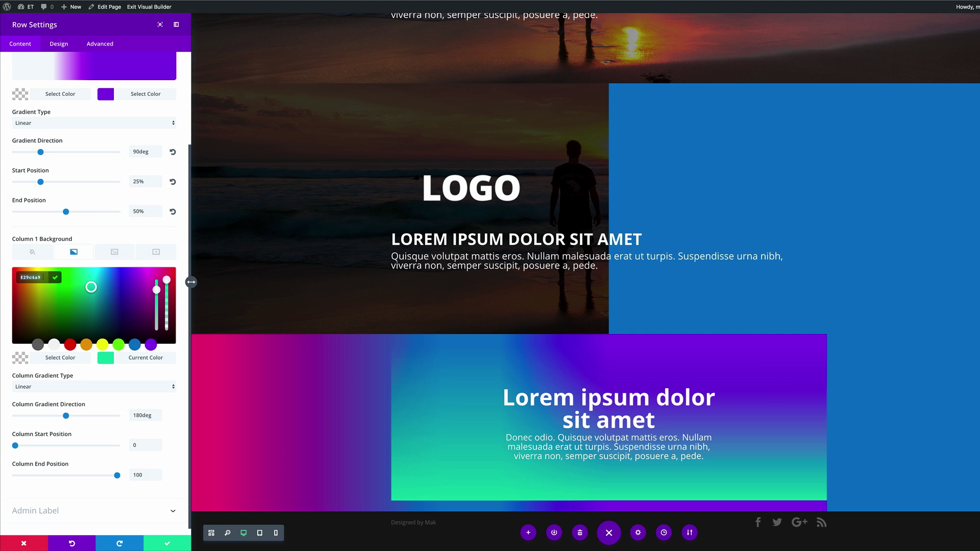
type("#e02b20")
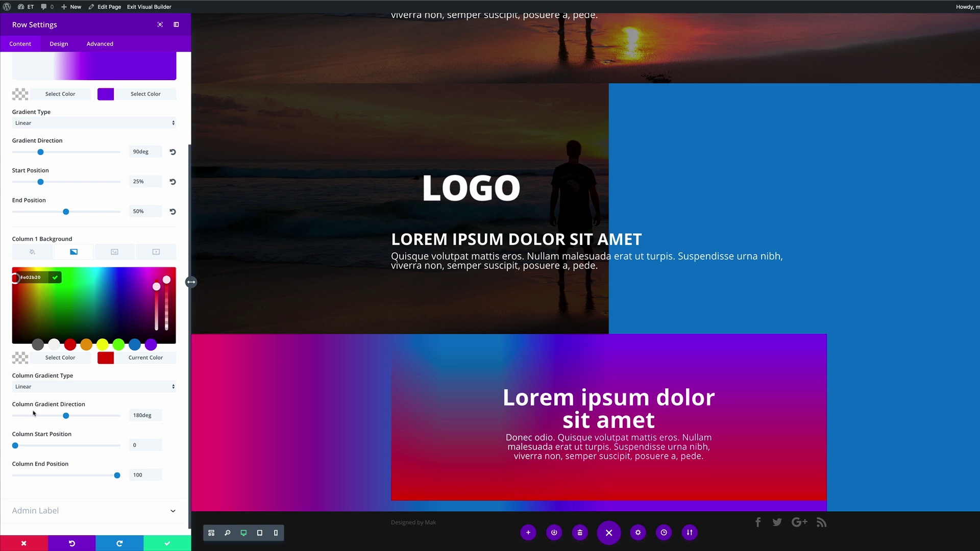
Step: Set the column 1 gradient's direction to 90deg
left_click(143, 417)
key("BackSpace")
key("BackSpace")
type("9")
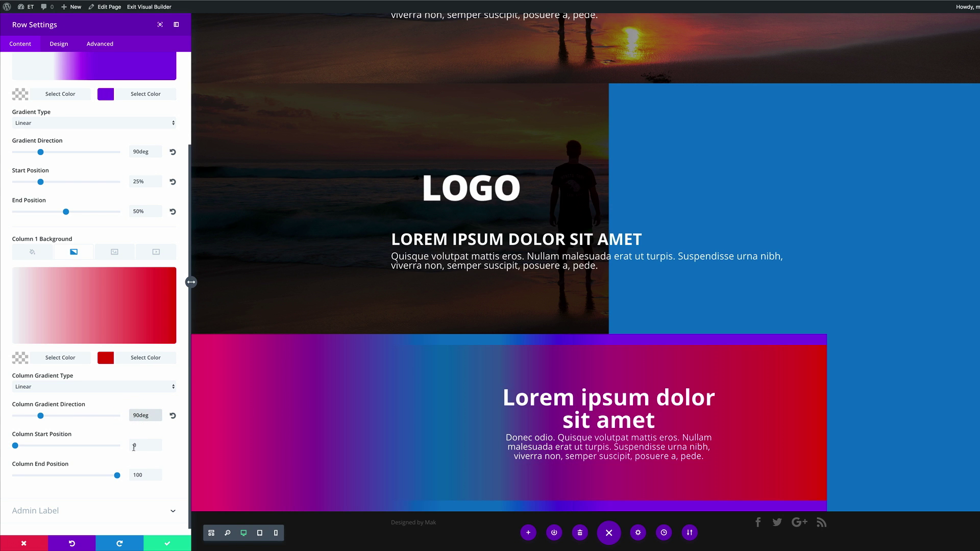
Step: Set the column 1 gradient's start position to 50% and end position to 75%
left_click(133, 444)
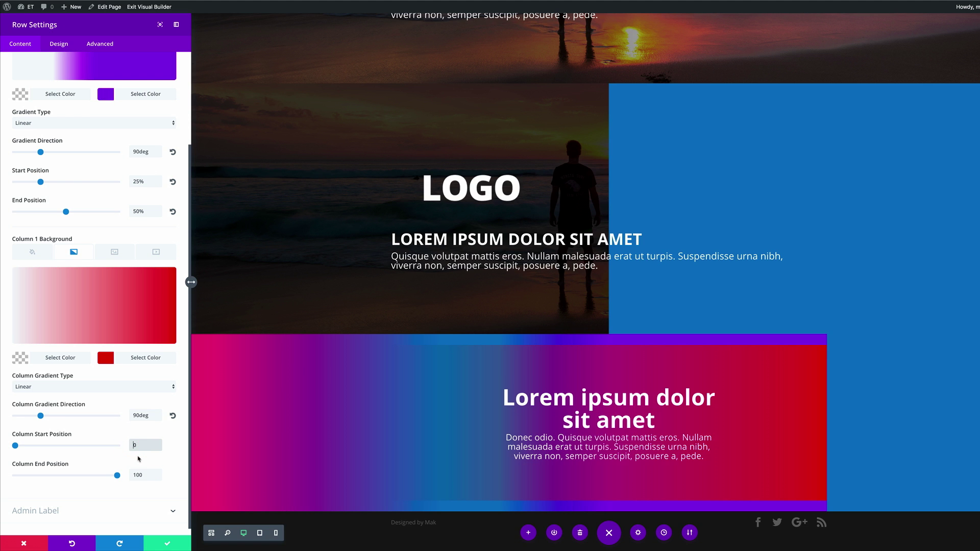
type("50%")
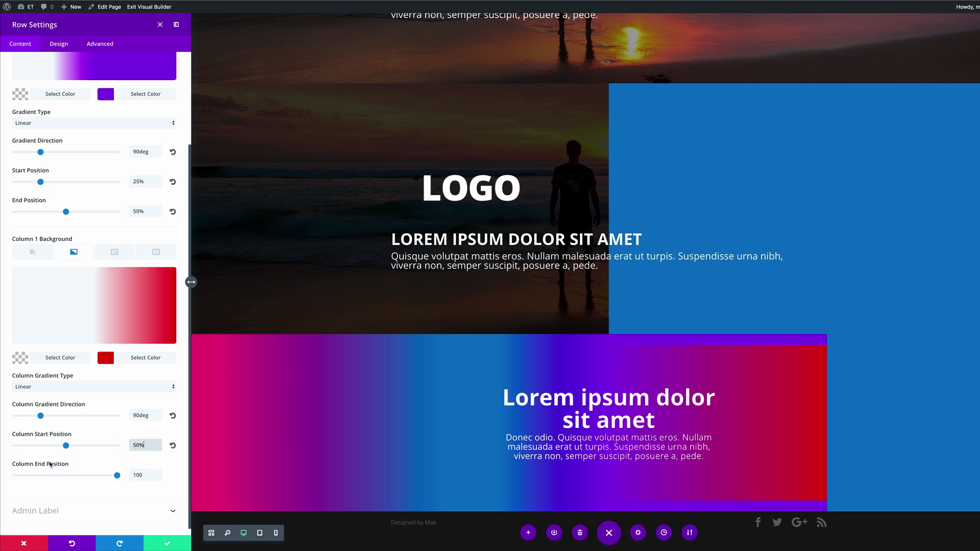
double_click(139, 475)
type("75%")
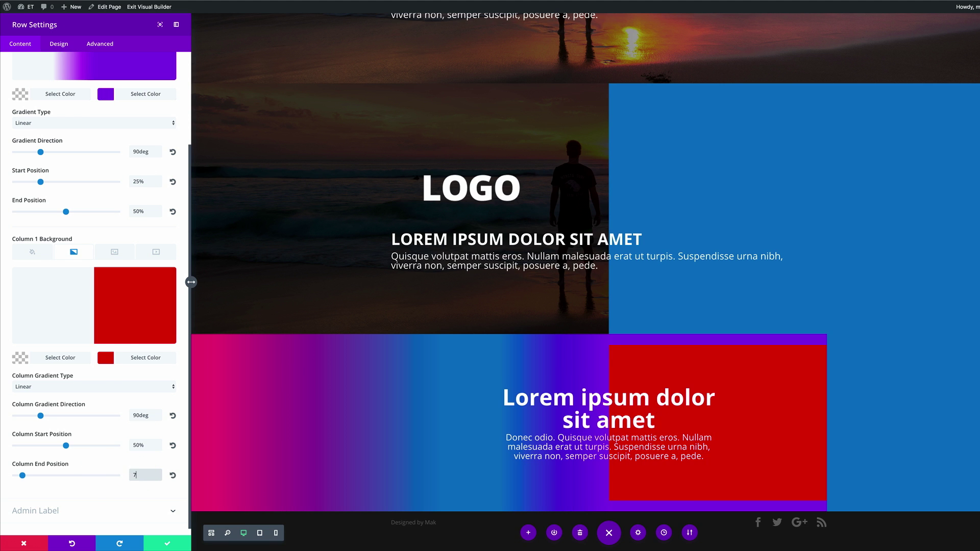
Step: Make the row fullwidth with a custom gutter width of 1, and save the row settings
left_click(63, 45)
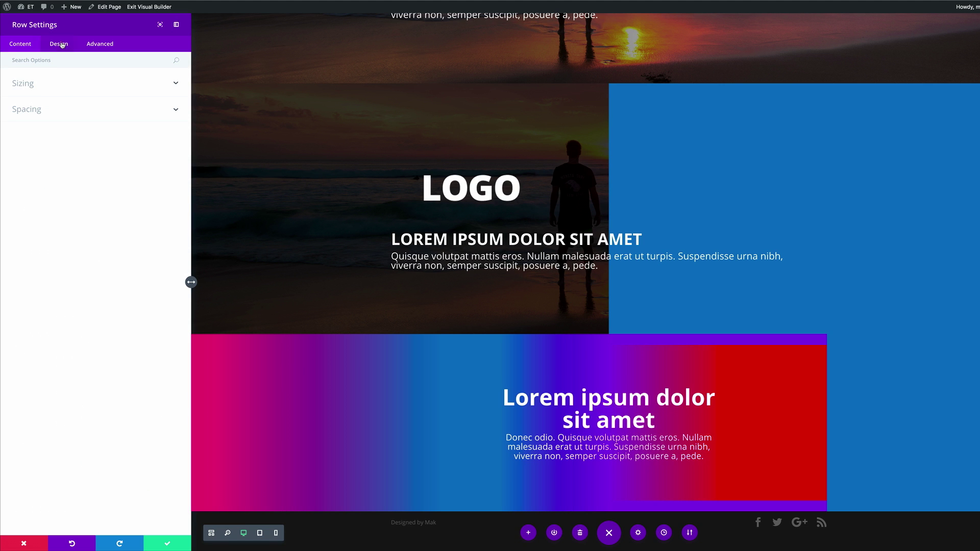
left_click(30, 85)
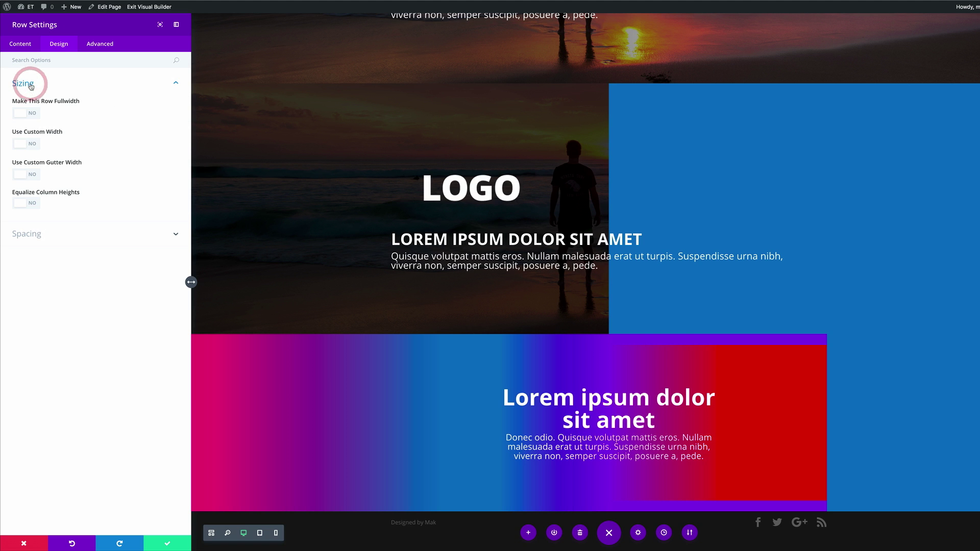
left_click(34, 113)
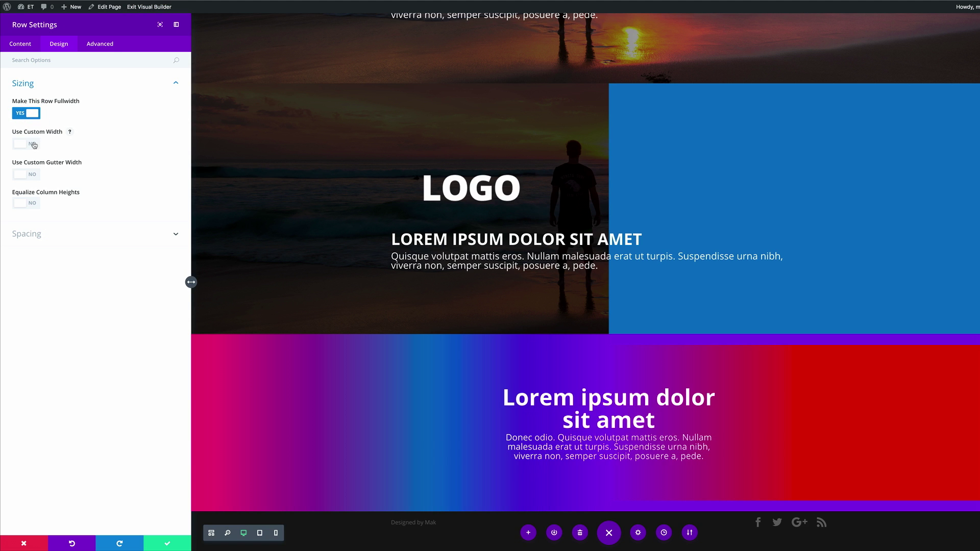
left_click(21, 174)
left_click(148, 205)
type("1")
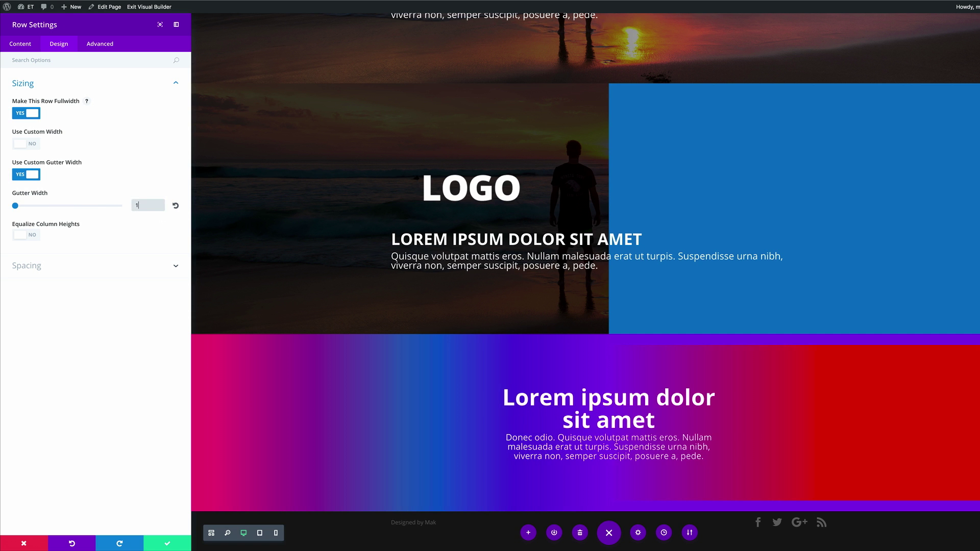
left_click(167, 544)
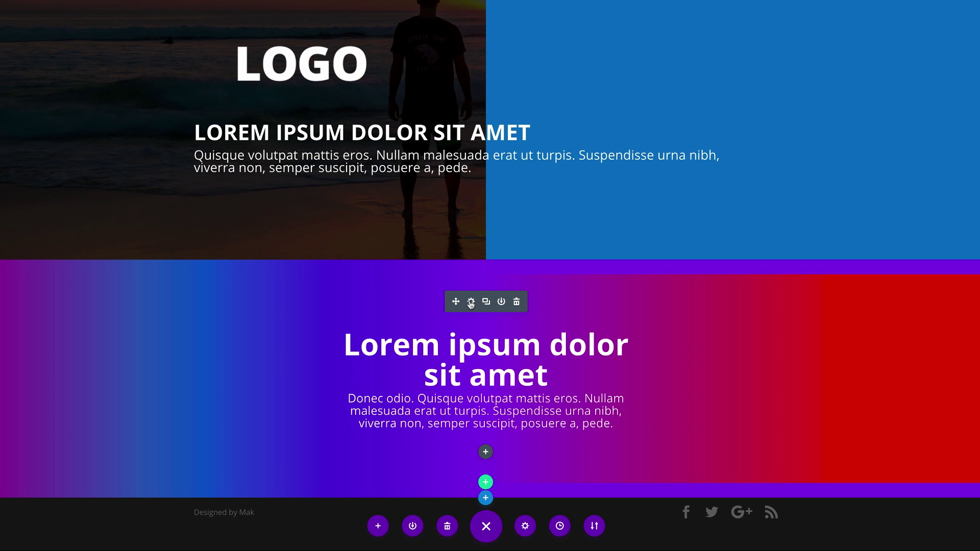
Step: Add a background gradient to the "Lorem ipsum dolor sit amet" blurb with rgba(255,255,255,0) as its first color
left_click(471, 302)
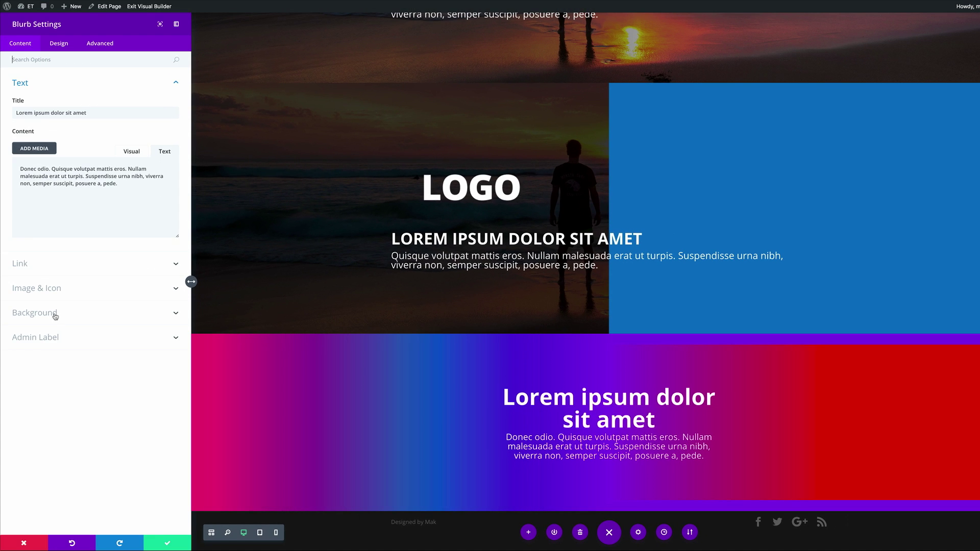
left_click(55, 313)
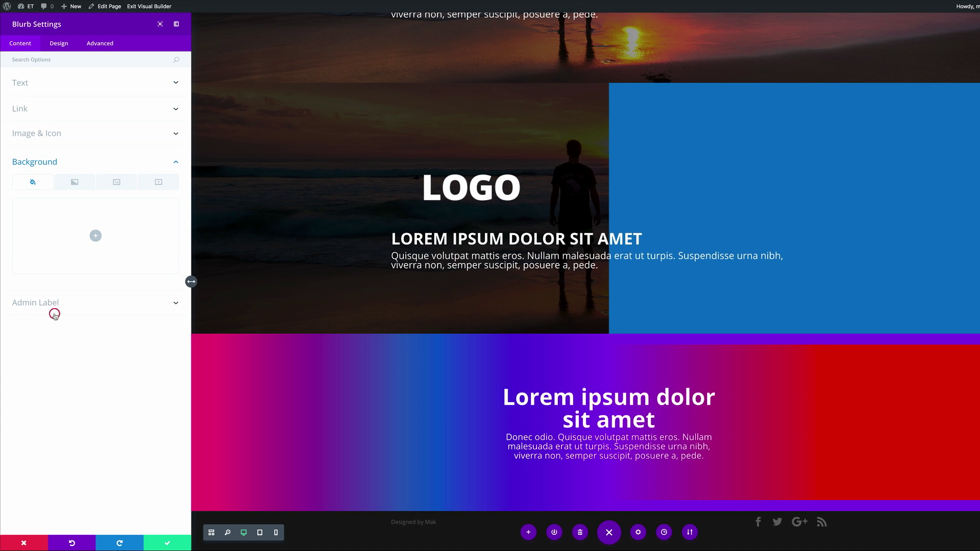
left_click(75, 184)
left_click(96, 235)
left_click(20, 288)
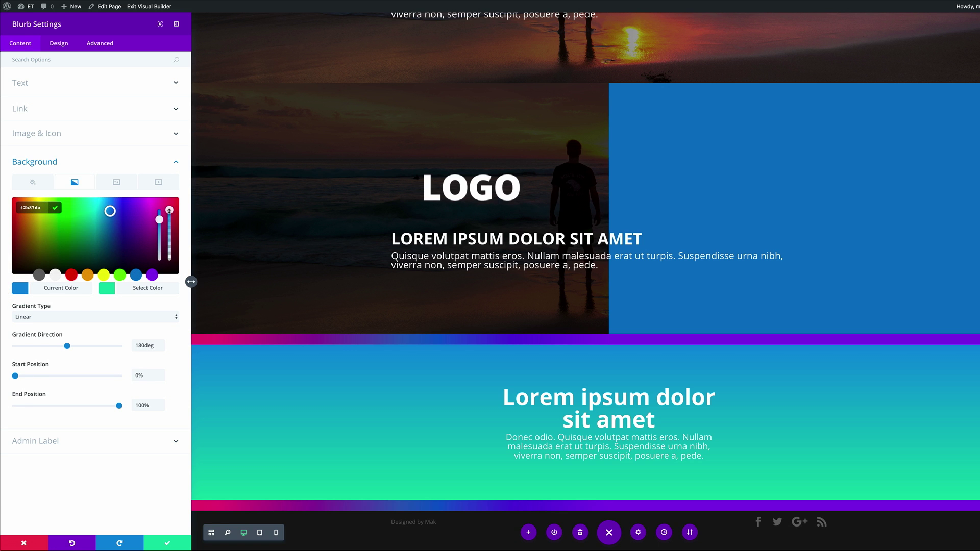
left_click_drag(170, 210, 169, 220)
key("ctrl+a")
type("rgba(255,255,255,0)")
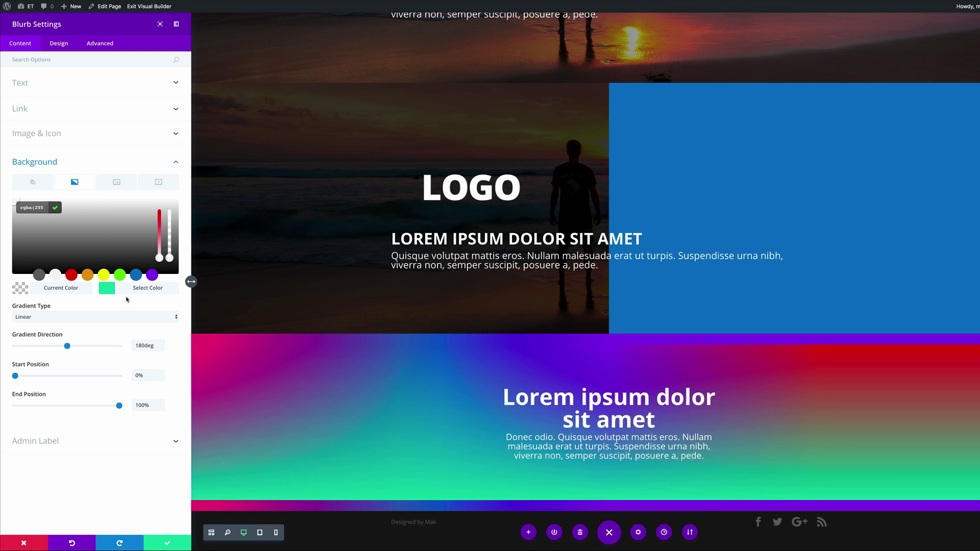
Step: Set the second color of the blurb's background gradient to #edf000
left_click(106, 287)
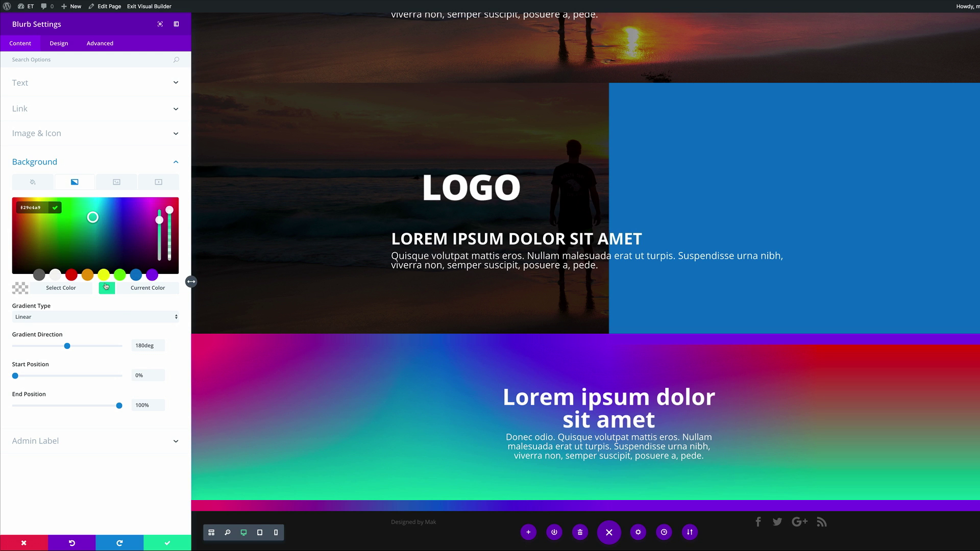
triple_click(41, 206)
type("#edf000")
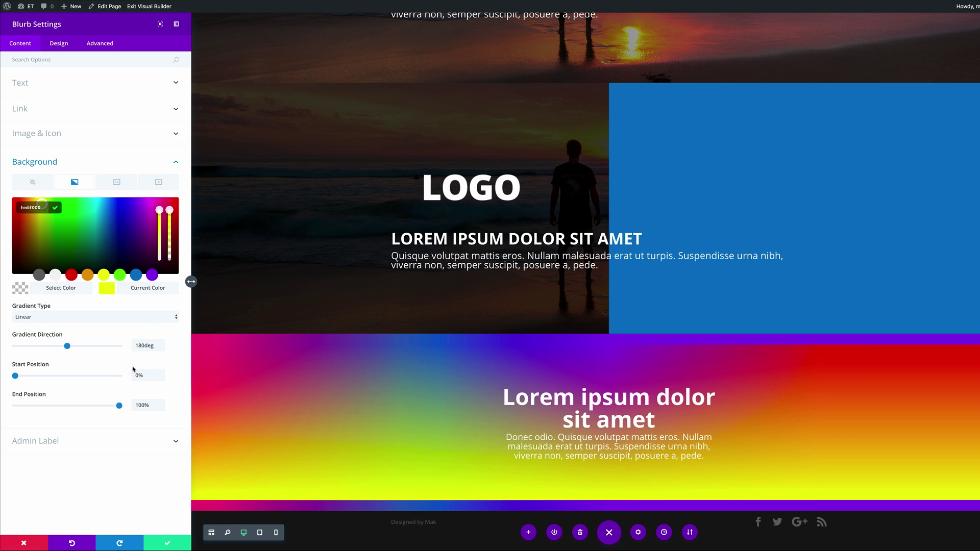
Step: Set the blurb gradient's direction to 90deg and start position to 75%, and save the blurb settings
left_click_drag(142, 346, 126, 348)
type("9")
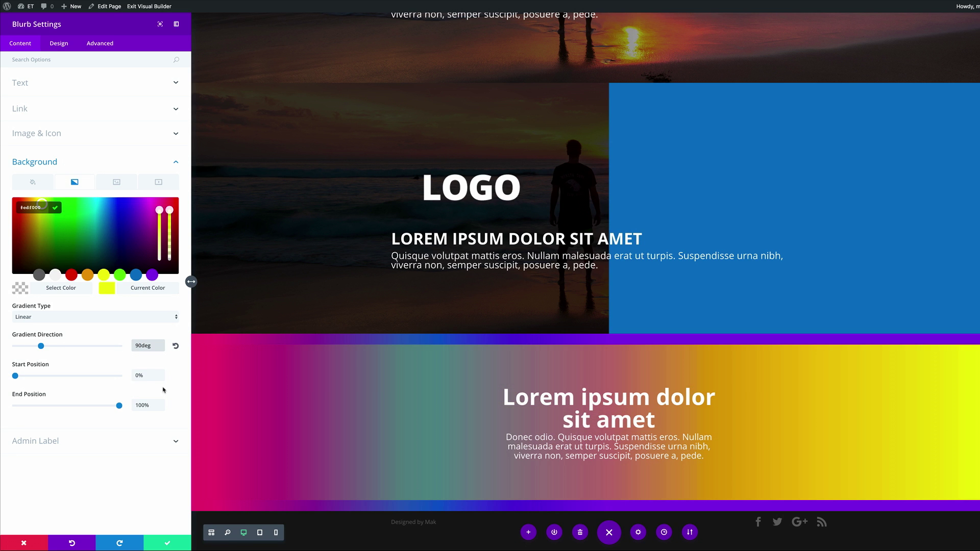
left_click_drag(139, 376, 124, 375)
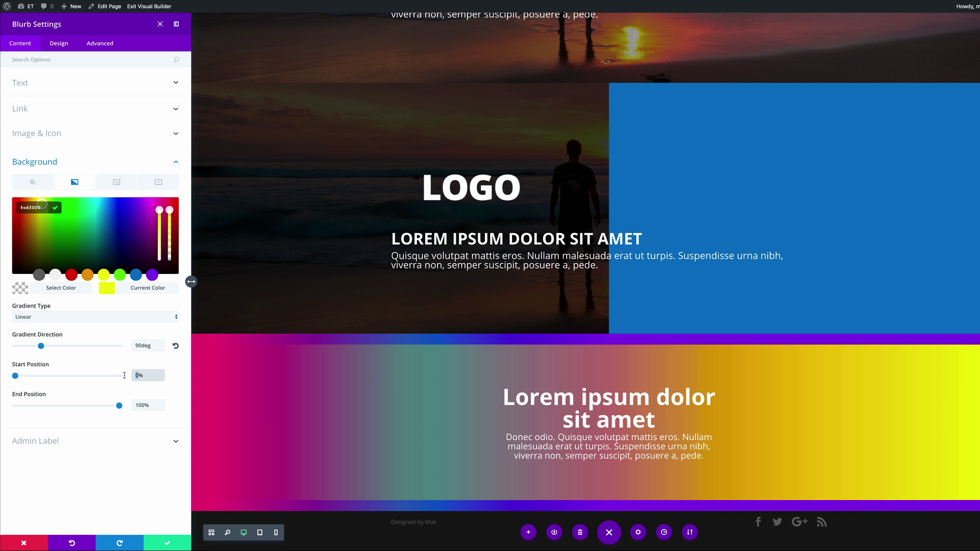
type("75")
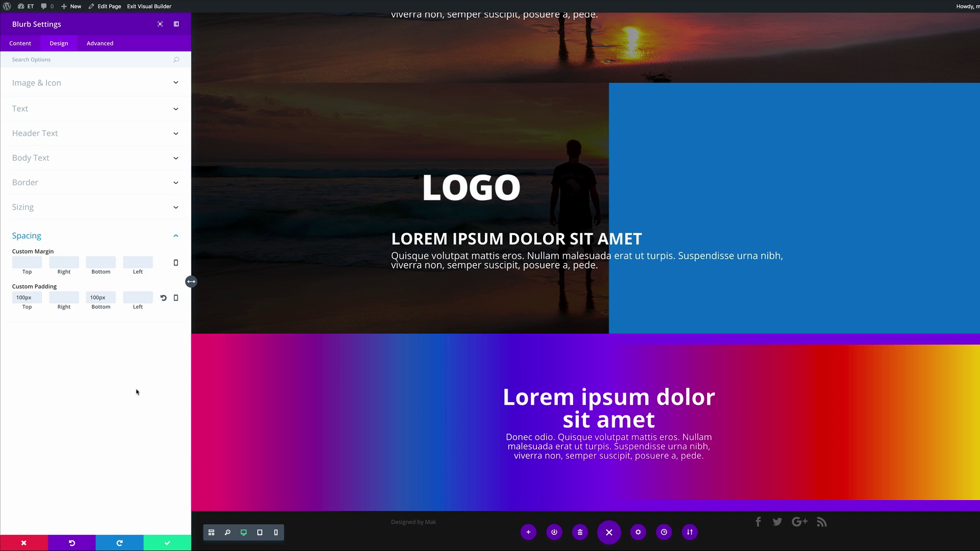
left_click(168, 544)
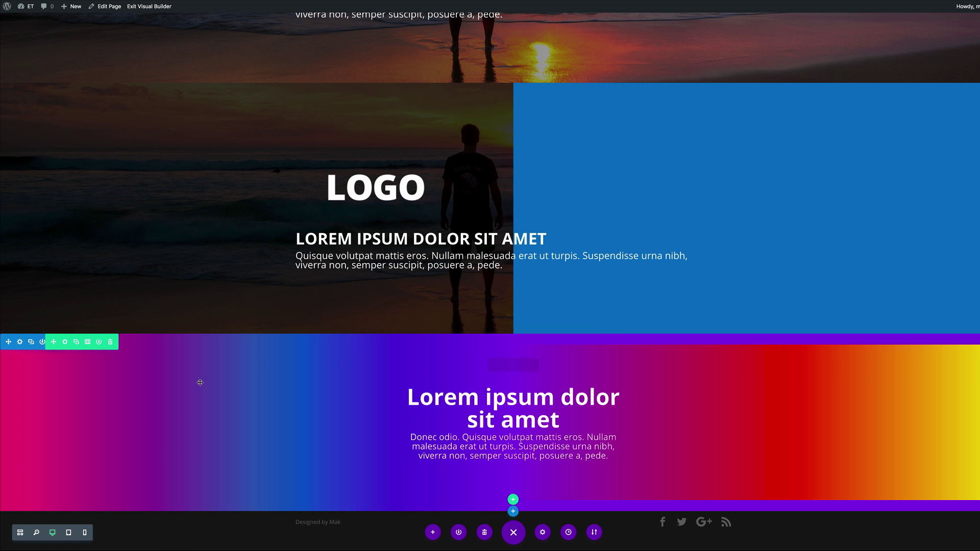